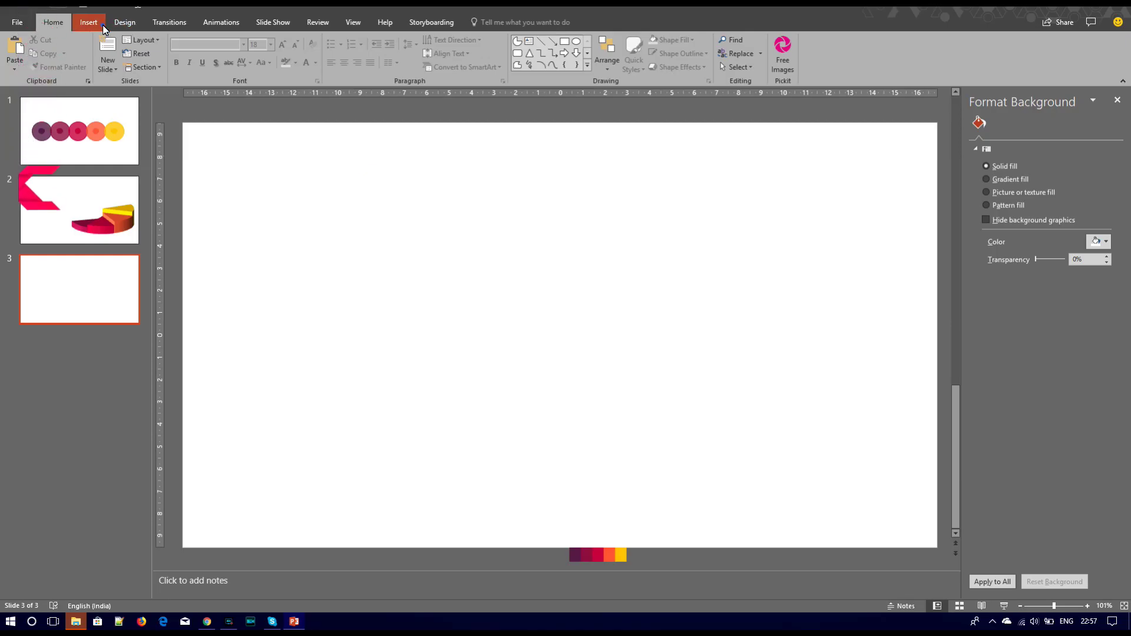
Draw a pie shape on slide 3.
click(102, 25)
click(201, 65)
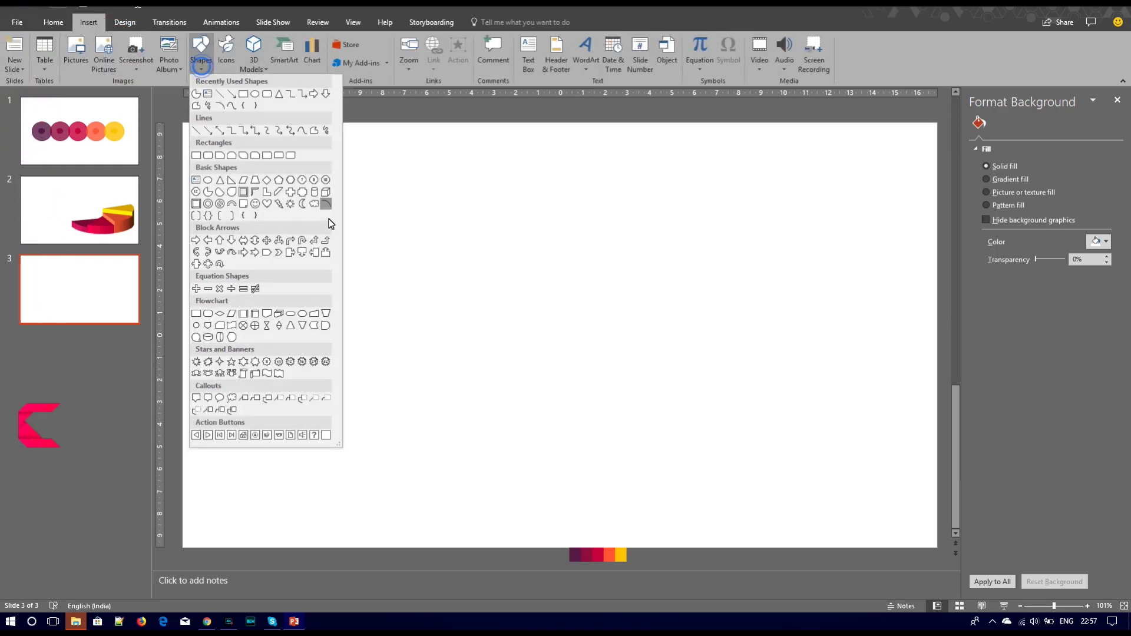
click(211, 196)
drag(554, 254, 691, 407)
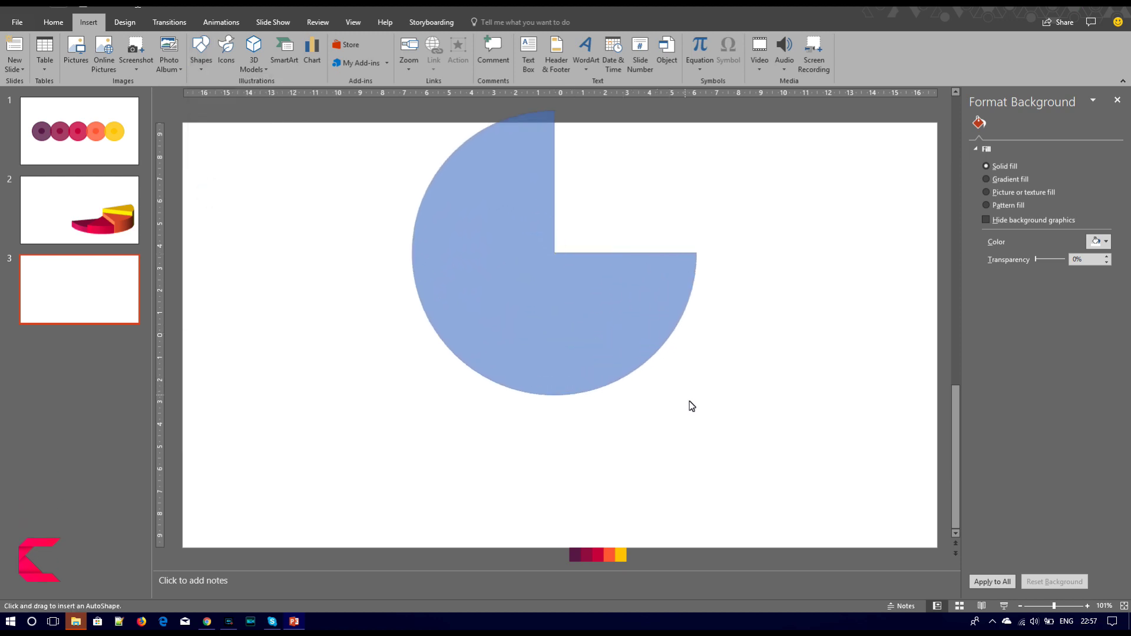
Move the pie toward the centre, trim it to a narrow wedge, and remove its outline.
drag(584, 329, 602, 384)
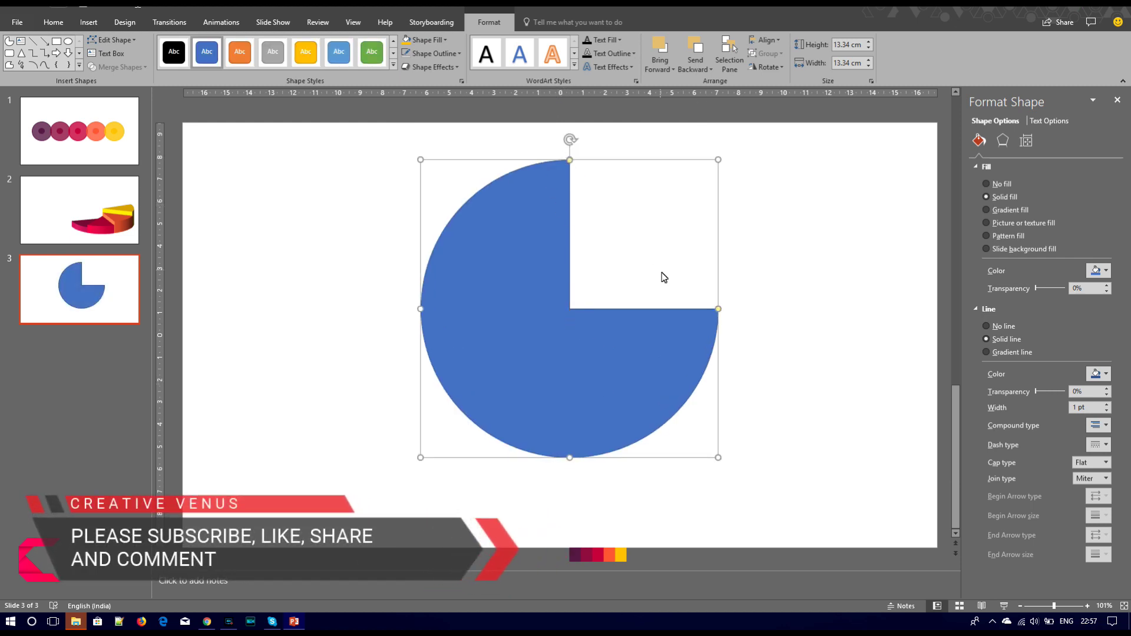
mouse_move(570, 160)
mouse_down()
mouse_move(536, 404)
mouse_move(673, 408)
mouse_up()
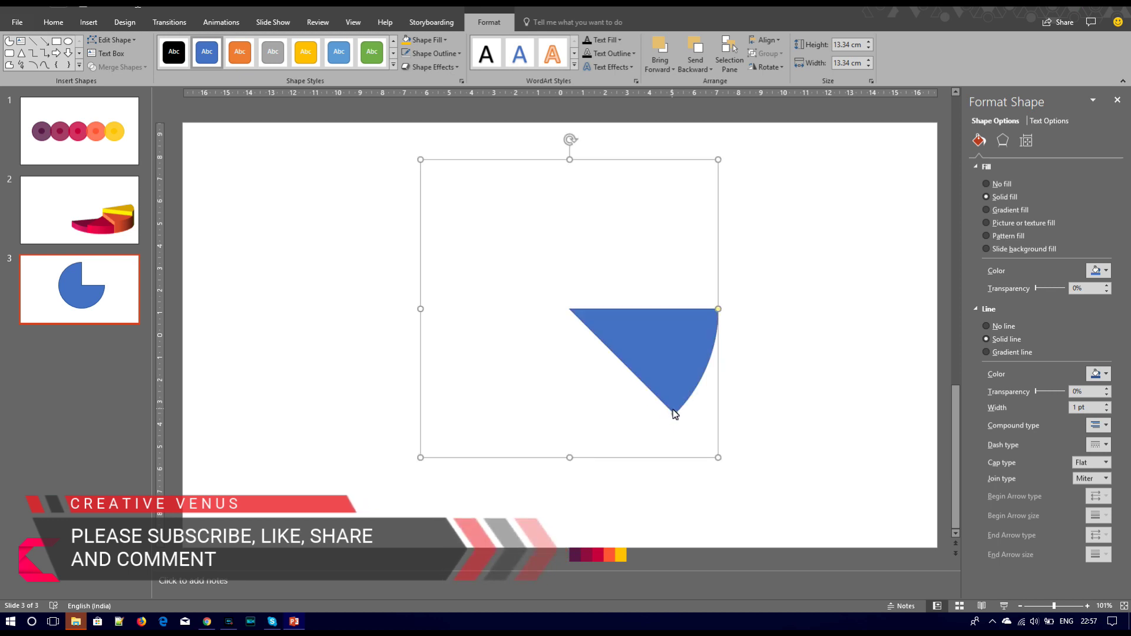
click(406, 53)
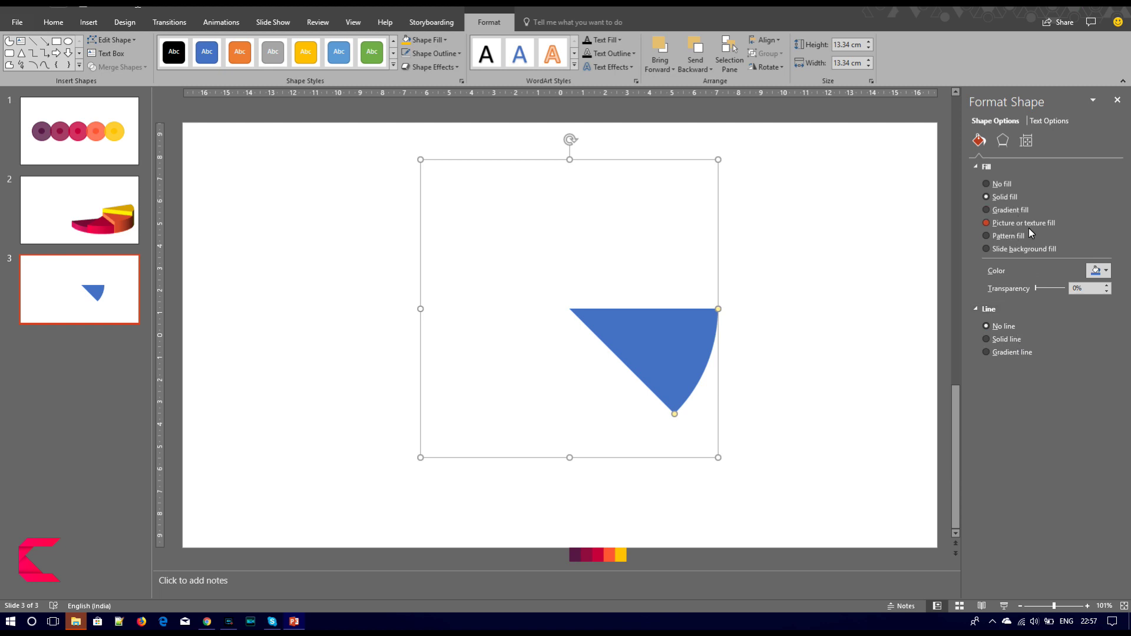
Give the blue wedge a 3-D depth of 18.5 pt.
click(1003, 140)
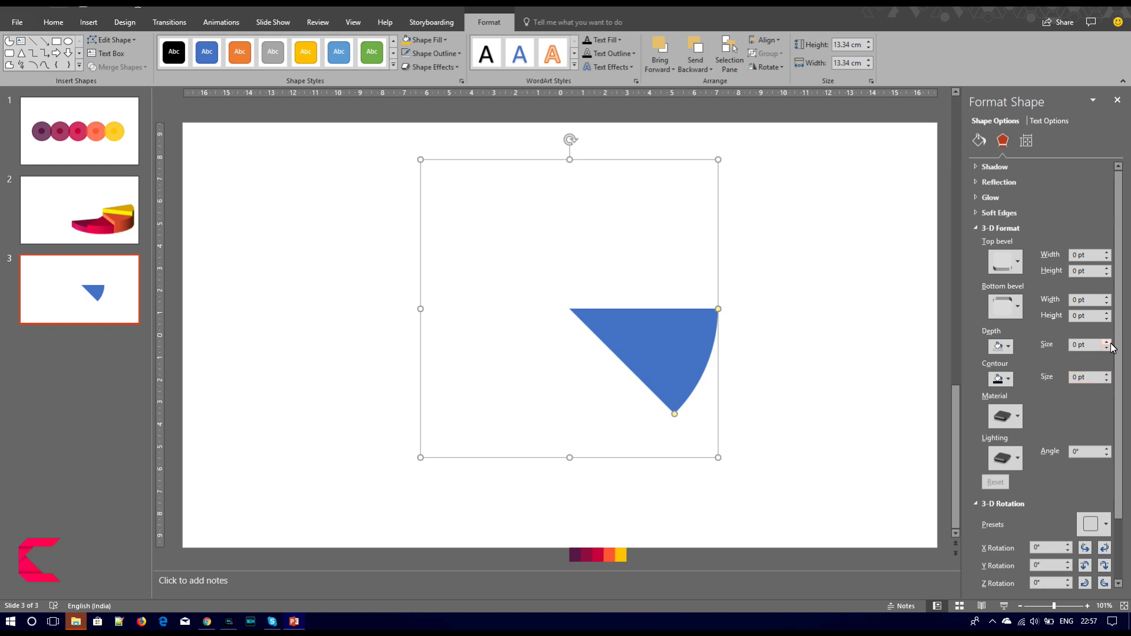
click(1106, 342)
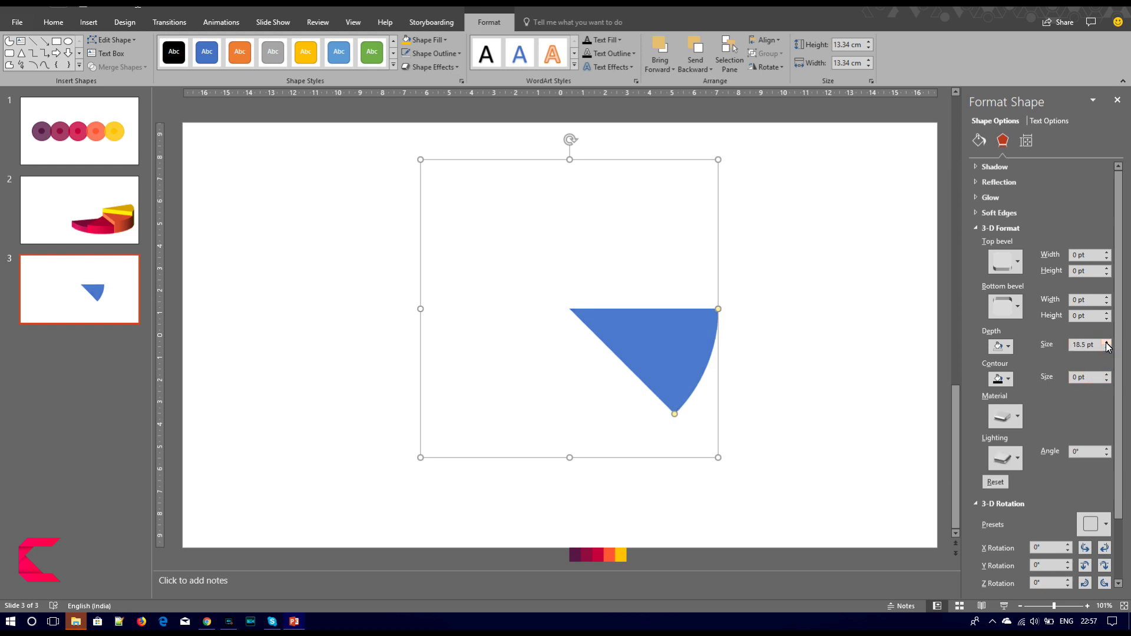
scroll(1061, 513, down, 1)
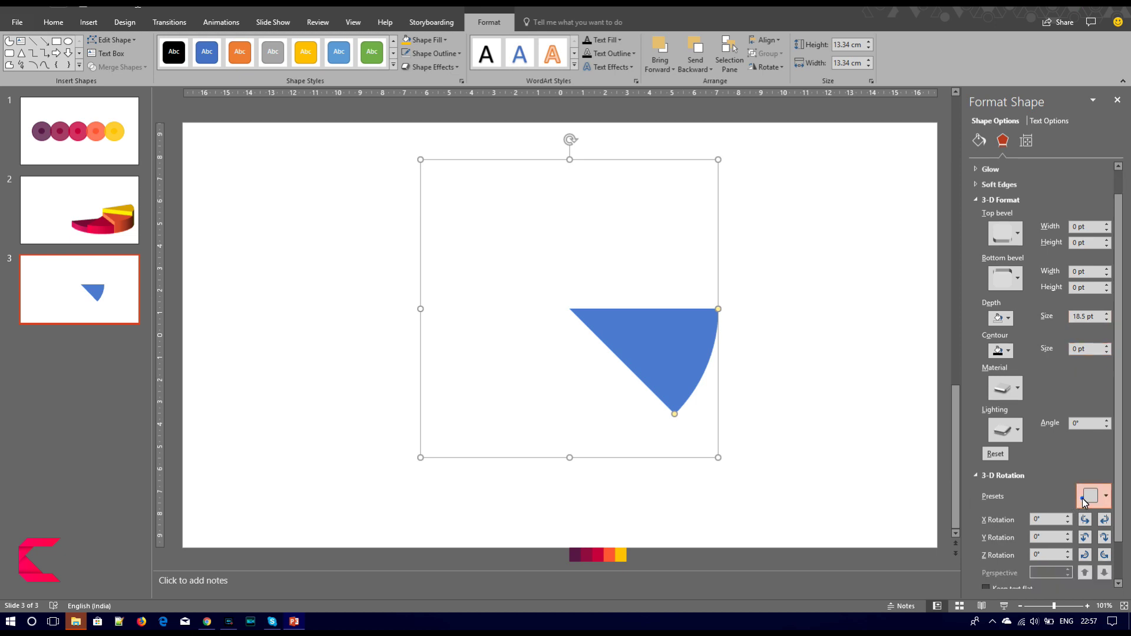
Try a 3-D rotation preset on the wedge, undo it, and paste a duplicate.
click(1083, 498)
click(1082, 284)
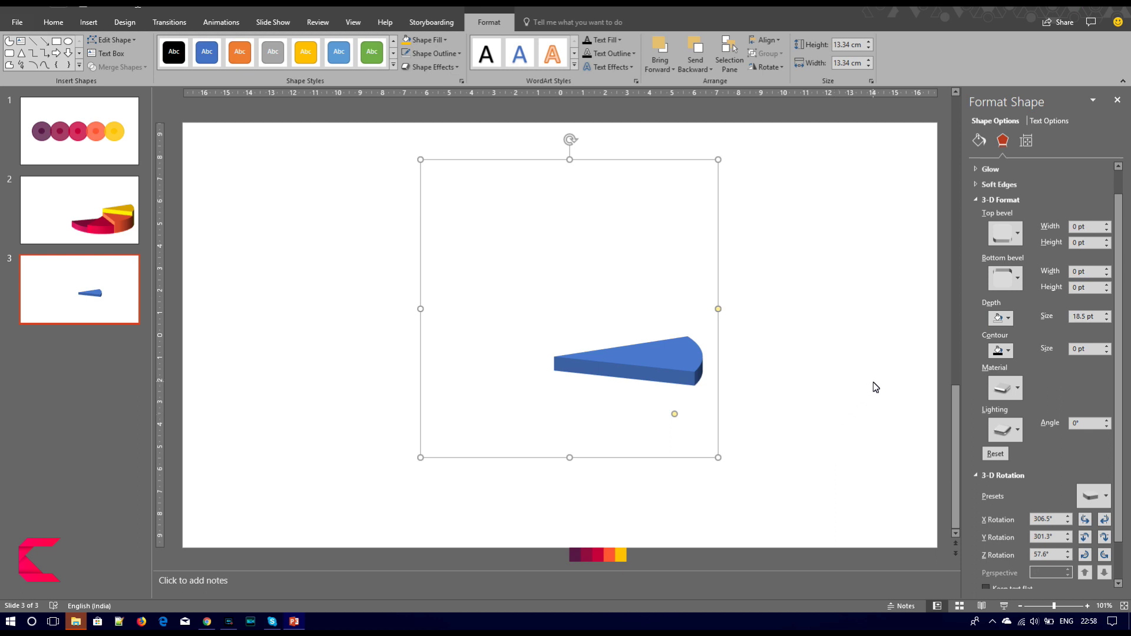
key(ctrl+z)
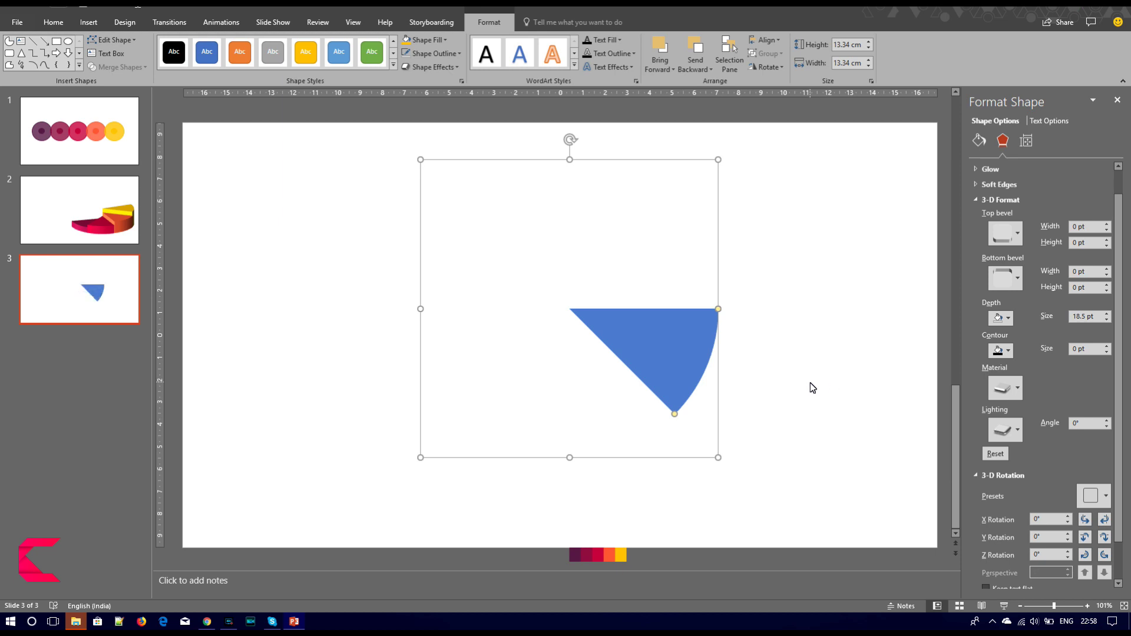
key(ctrl+v)
drag(709, 381, 511, 400)
click(516, 397)
drag(500, 454, 390, 493)
mouse_move(543, 347)
mouse_down()
mouse_move(493, 458)
mouse_move(604, 400)
mouse_up()
drag(667, 421, 677, 418)
click(751, 424)
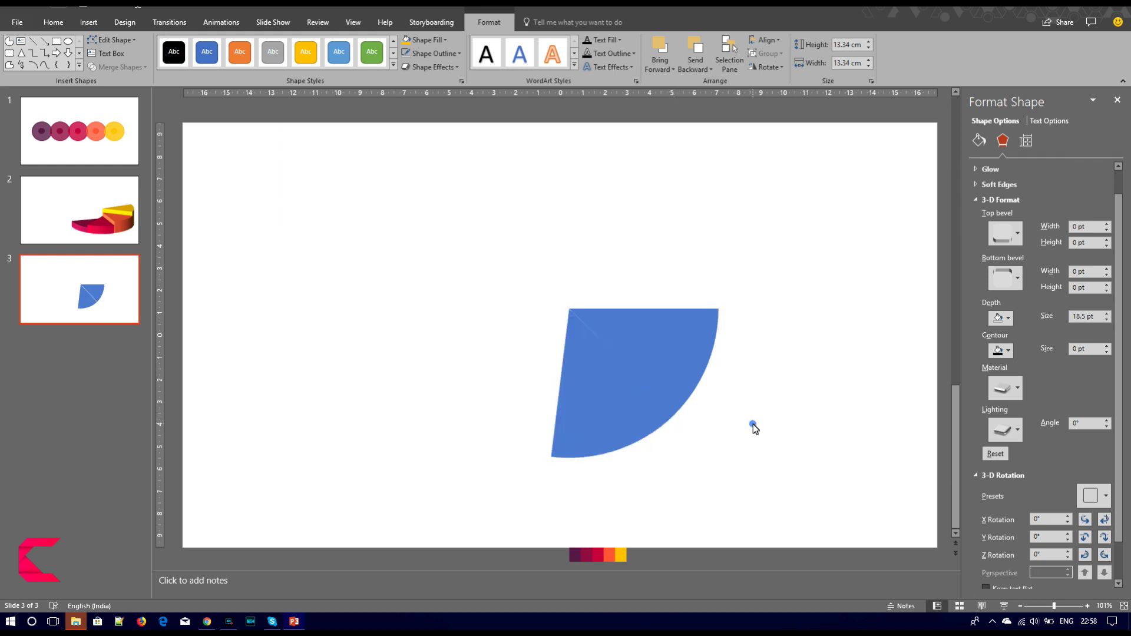
click(676, 347)
drag(676, 348, 683, 341)
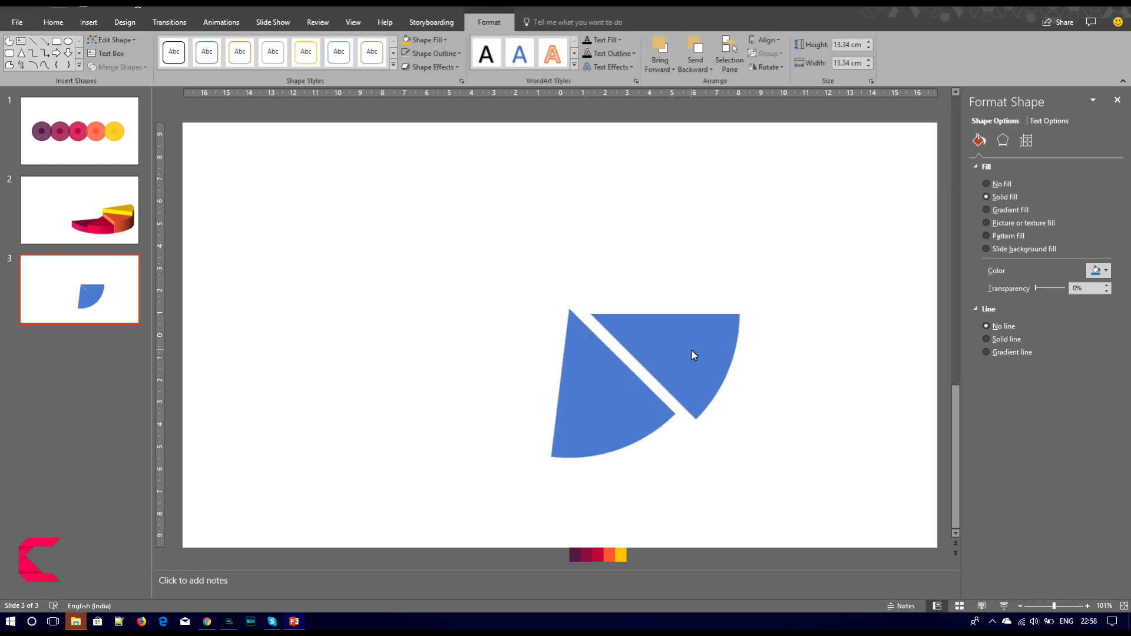
drag(683, 345, 668, 348)
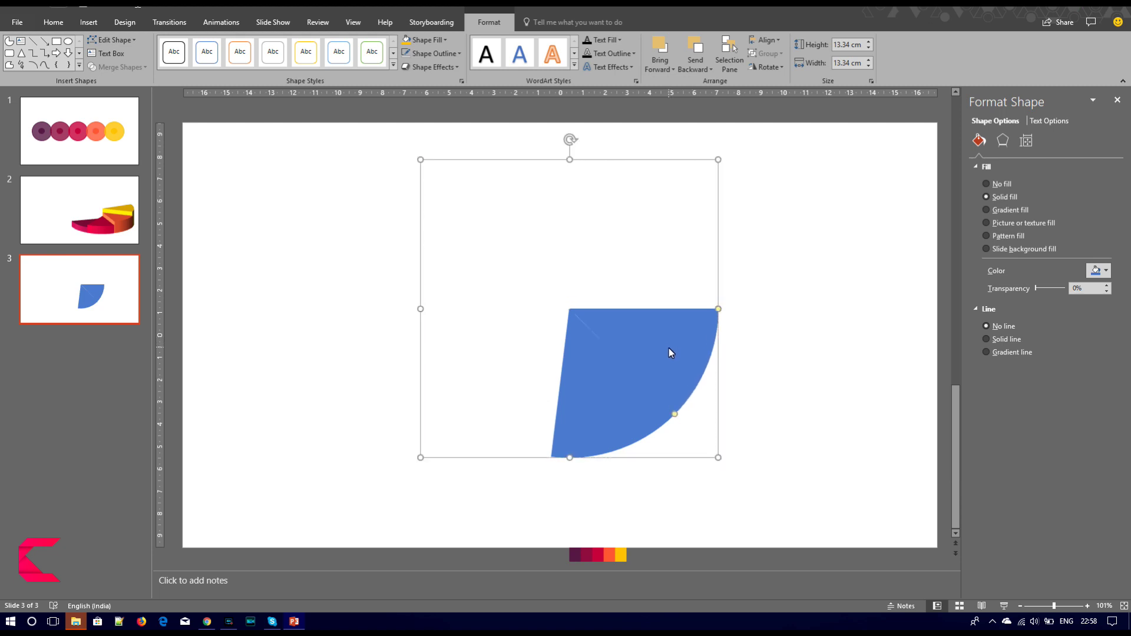
drag(624, 411, 609, 401)
click(785, 394)
click(606, 399)
key(ctrl+z)
key(ctrl+z)
key(ctrl+z)
key(ctrl+z)
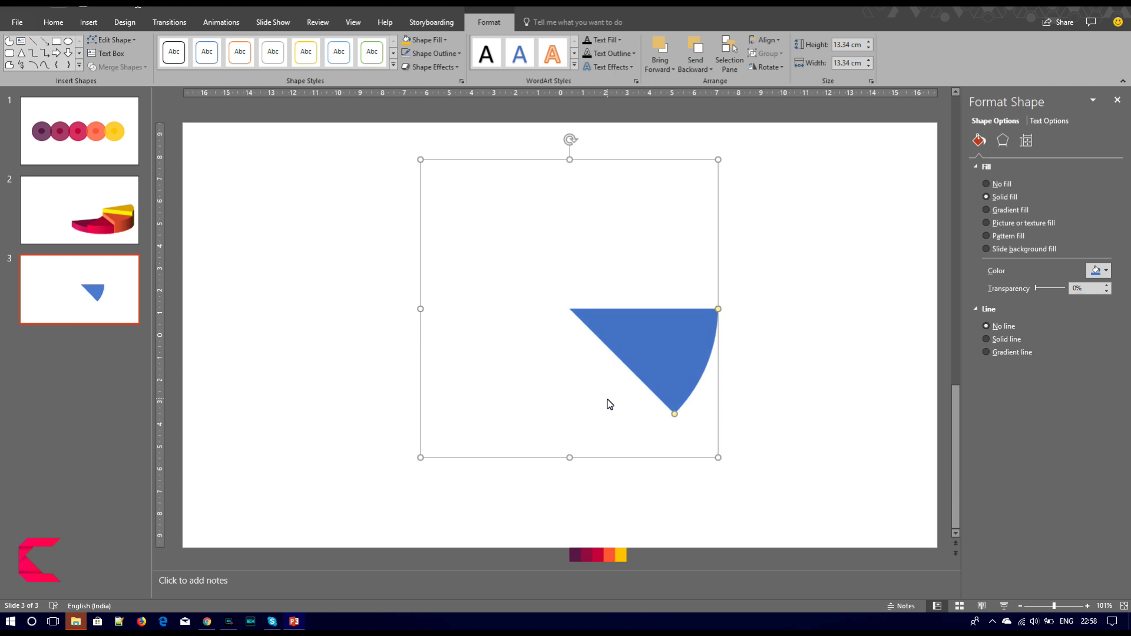
key(ctrl+z)
key(ctrl+z)
Move the pie lower, trim it to a narrow wedge, and make a copy.
drag(582, 348, 596, 426)
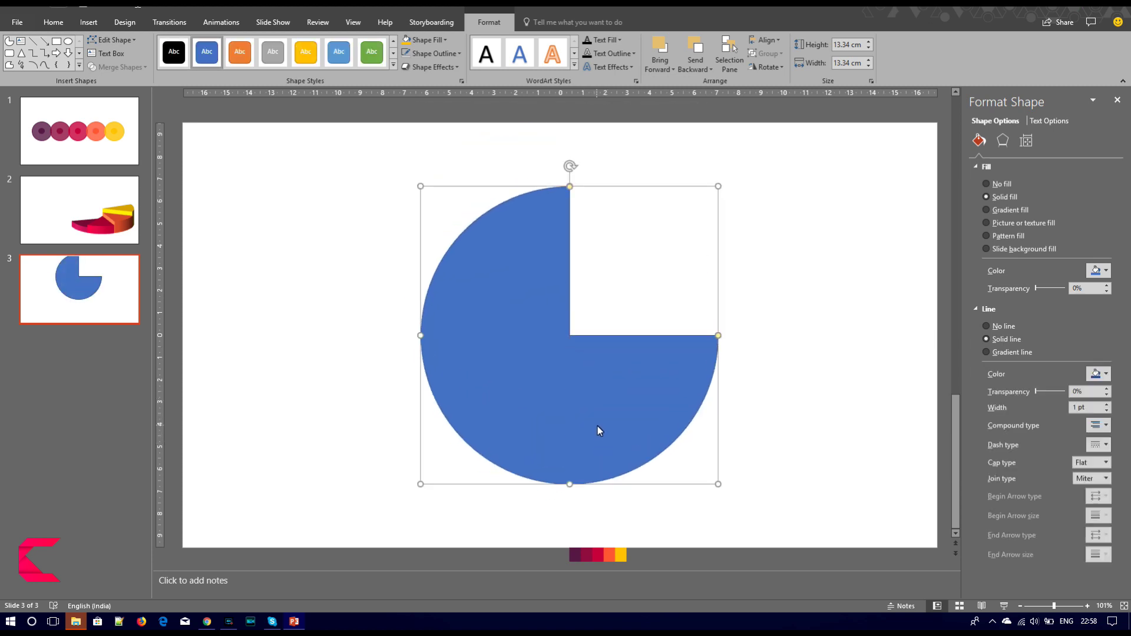
mouse_move(569, 187)
mouse_down()
mouse_move(683, 439)
mouse_move(667, 437)
mouse_move(688, 403)
mouse_move(541, 504)
mouse_up()
key(ctrl+c)
key(ctrl+v)
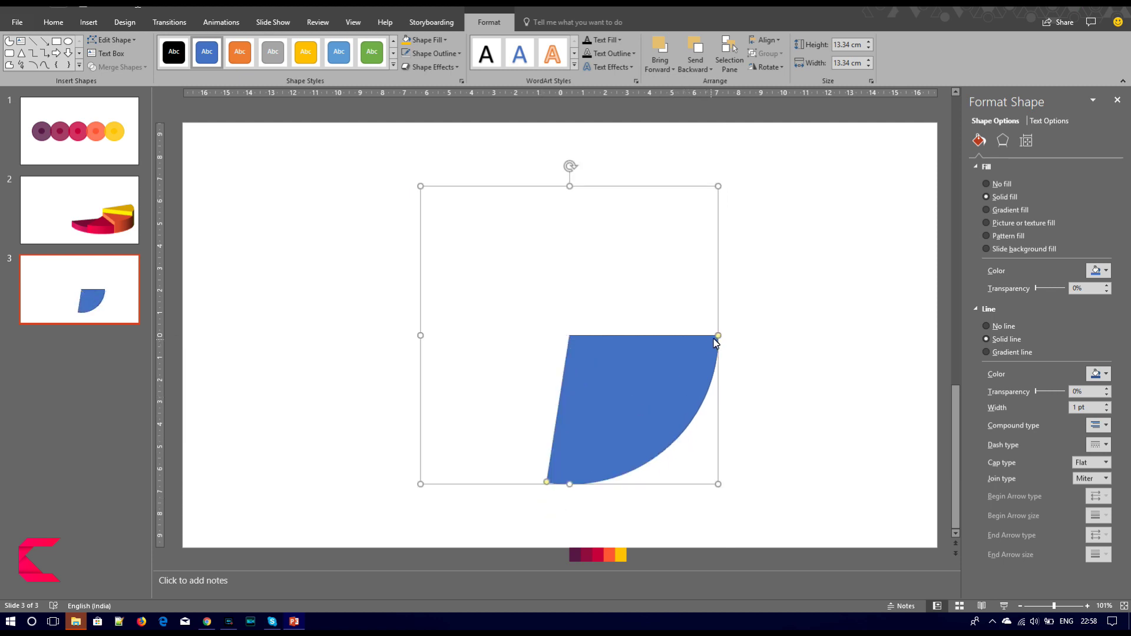
Swing the copied wedge's edge to meet the other wedge and nudge it into place.
drag(713, 340, 676, 448)
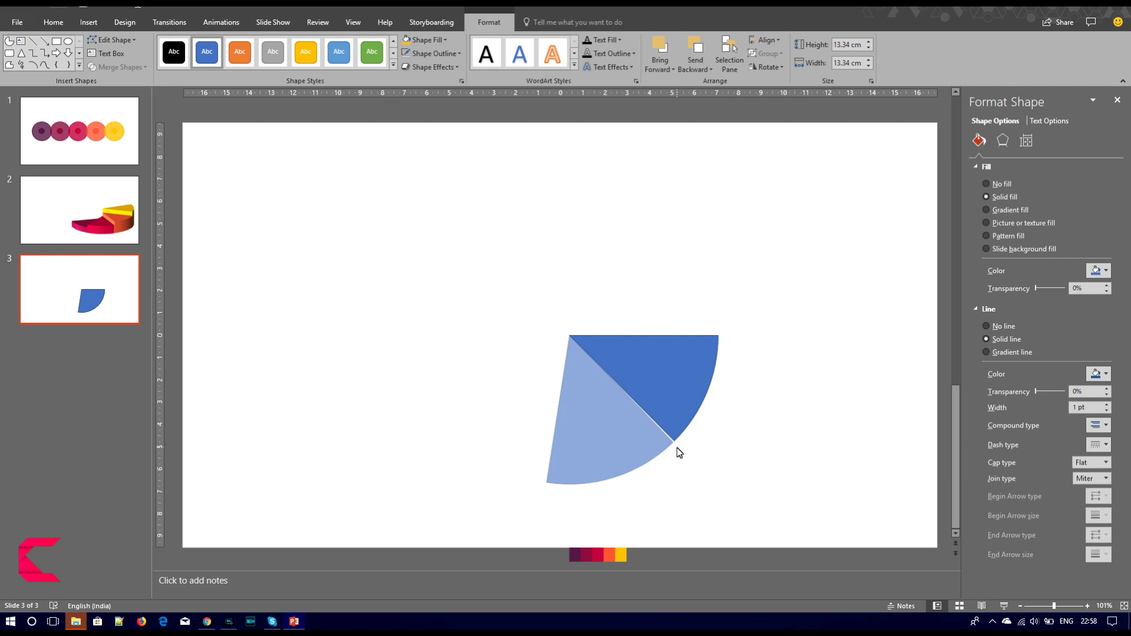
drag(676, 448, 678, 448)
click(776, 458)
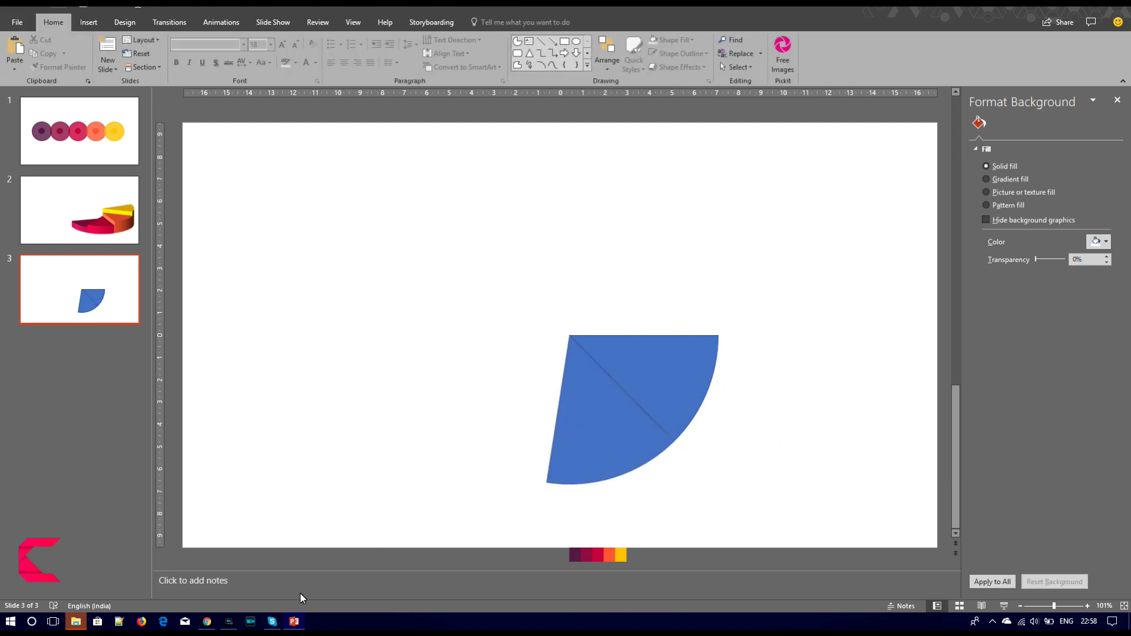
click(613, 445)
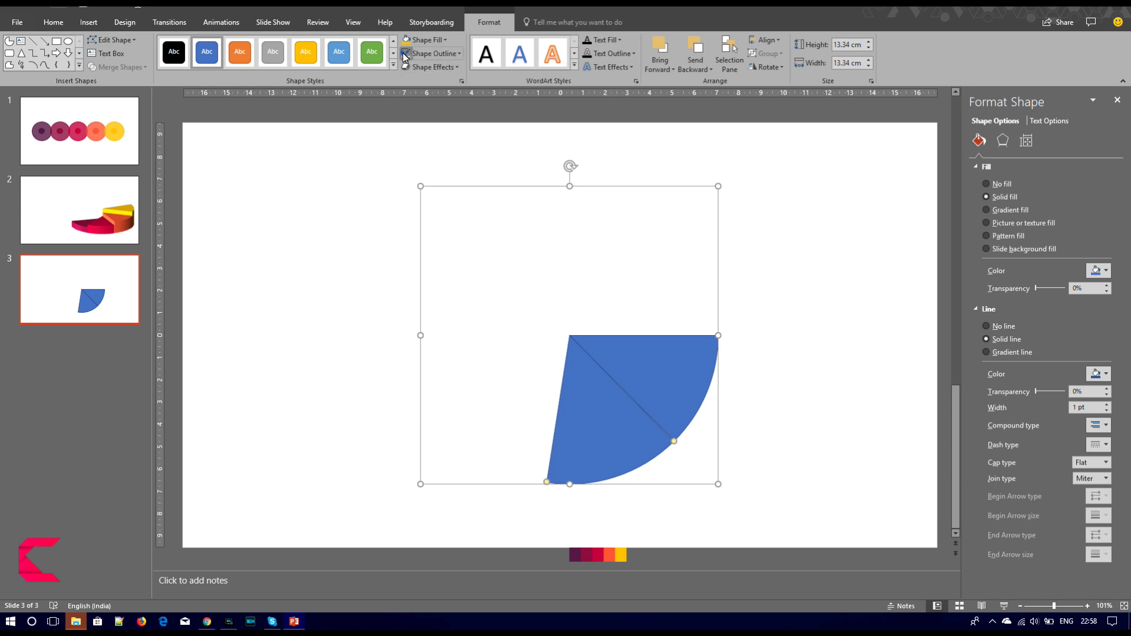
click(436, 321)
click(638, 443)
drag(637, 443, 634, 438)
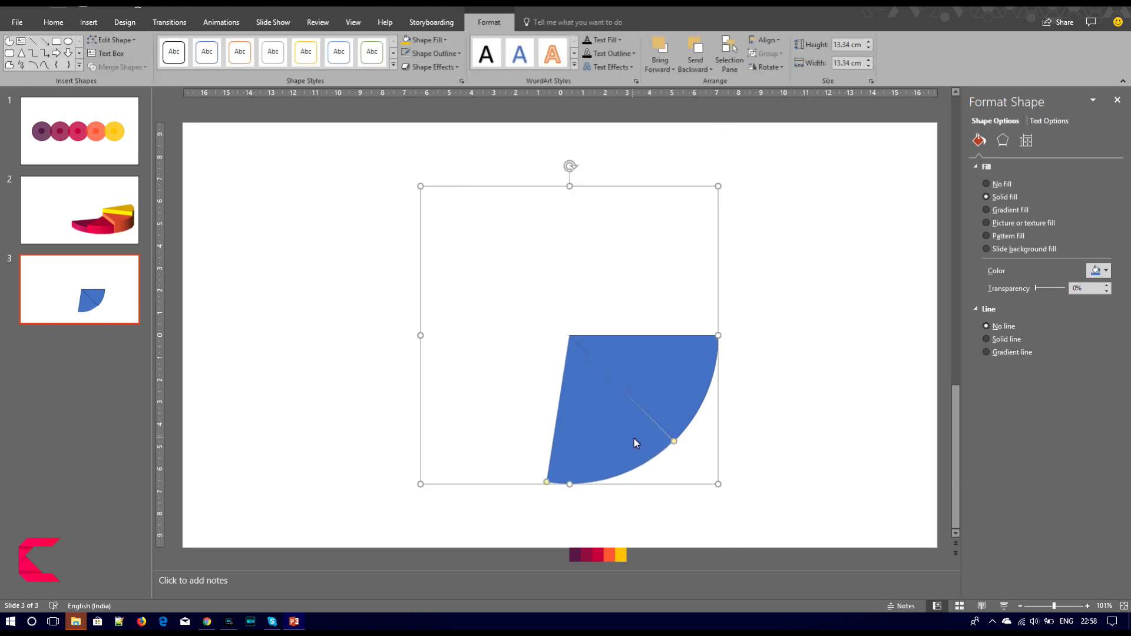
click(674, 442)
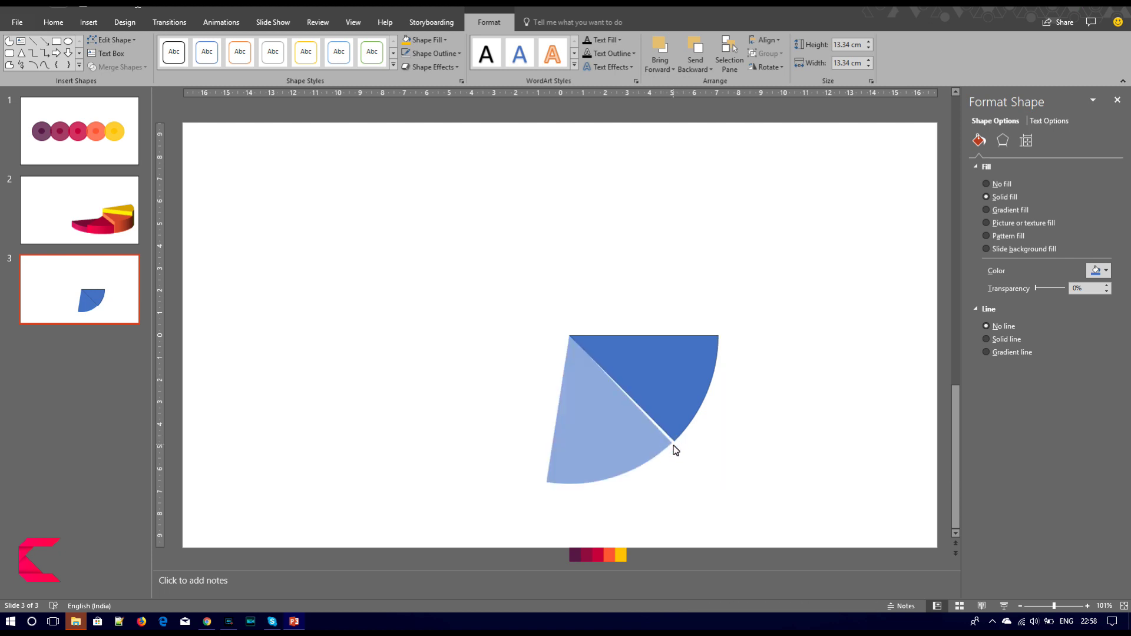
Fine-tune the upper-right wedge's slice angle so the two wedges meet seamlessly.
click(689, 399)
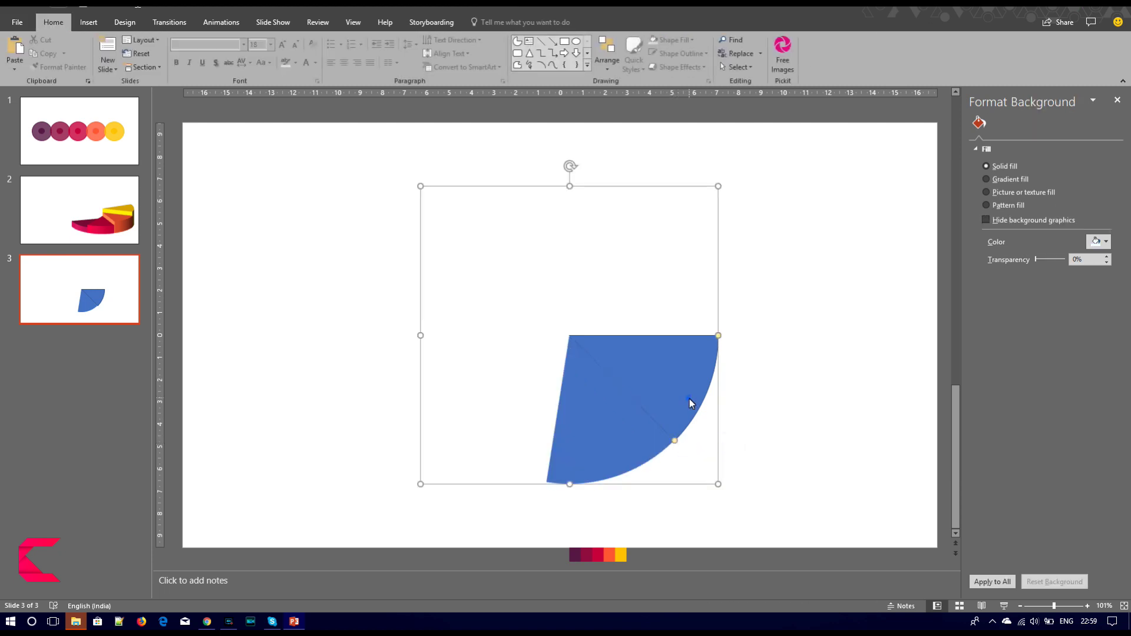
click(407, 67)
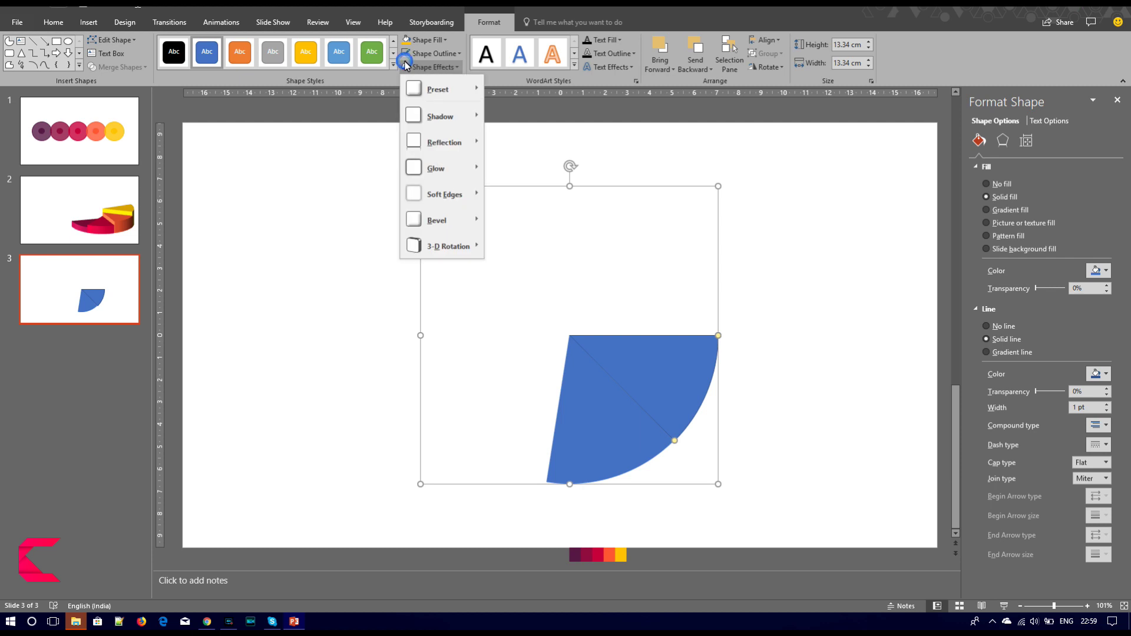
key(Escape)
click(772, 475)
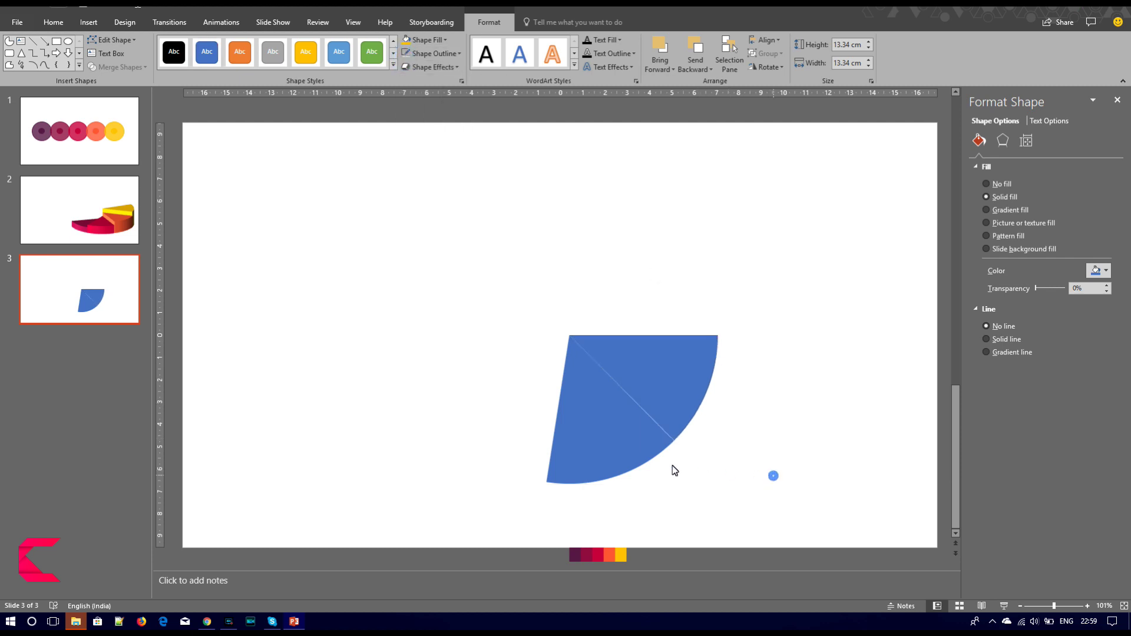
click(631, 448)
drag(673, 442, 675, 444)
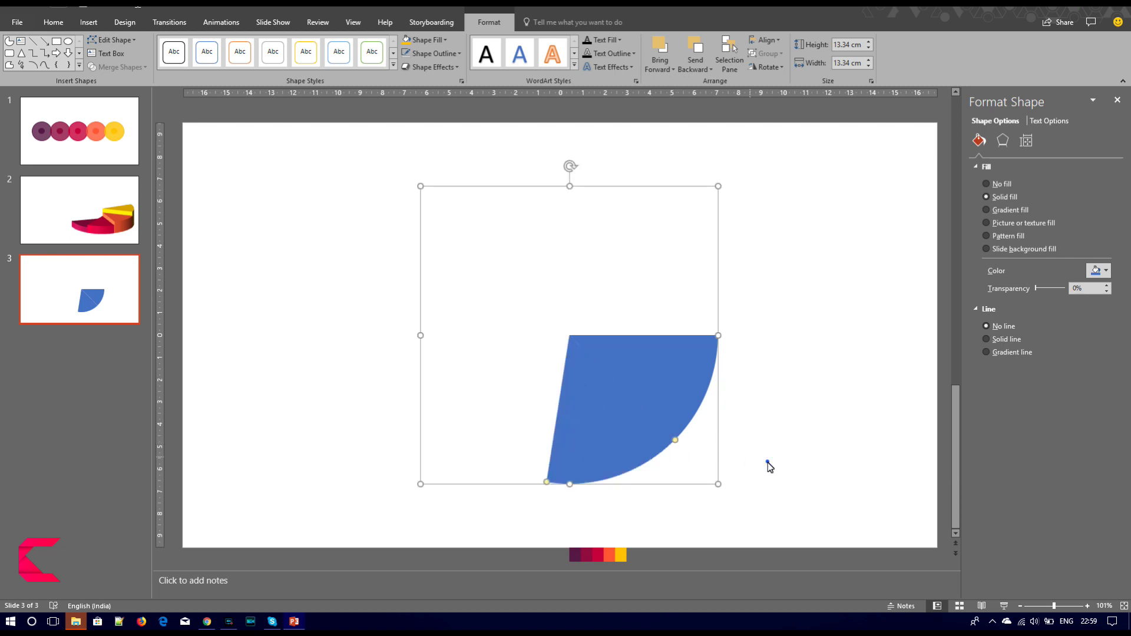
Duplicate the wedge, align it over the original, and widen its slice toward the left.
click(768, 462)
click(585, 454)
key(ctrl+d)
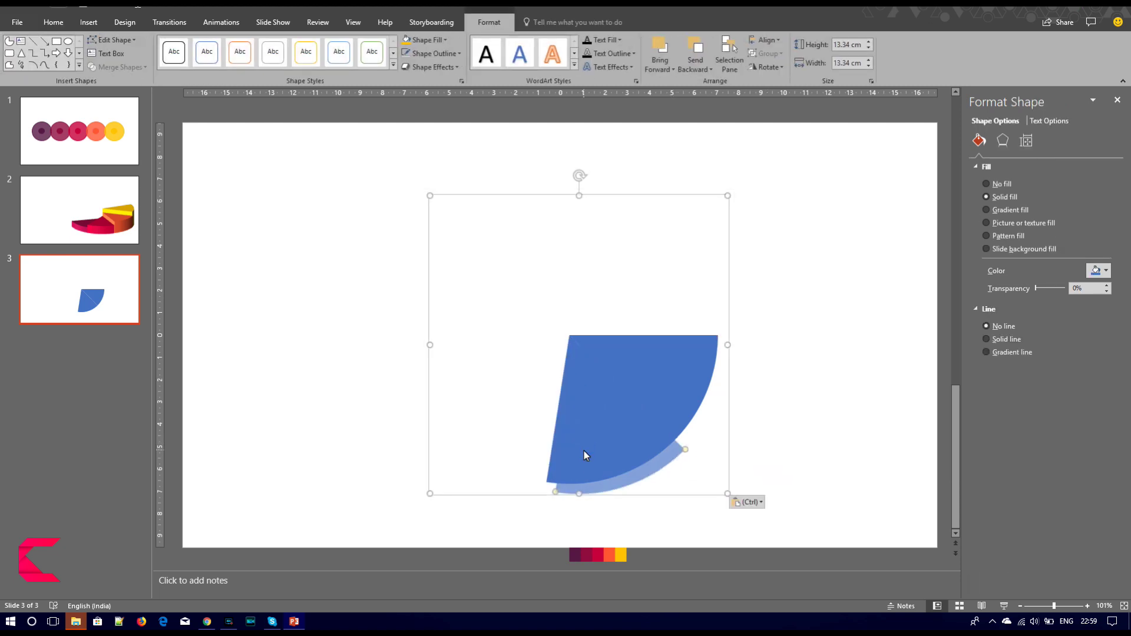
drag(586, 450, 581, 445)
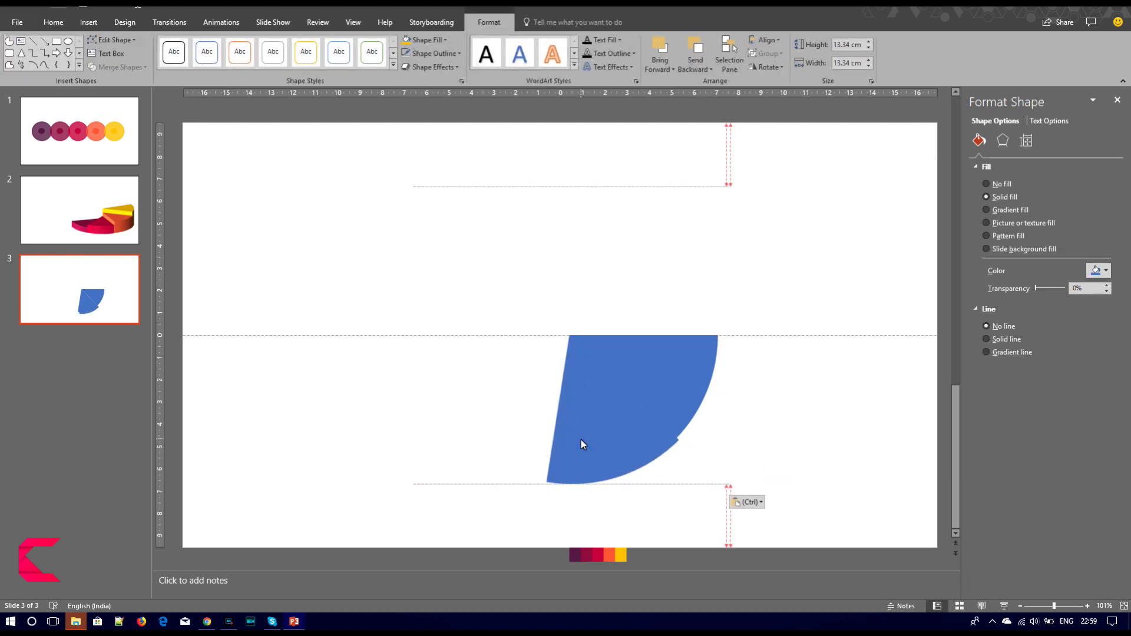
drag(581, 439, 579, 438)
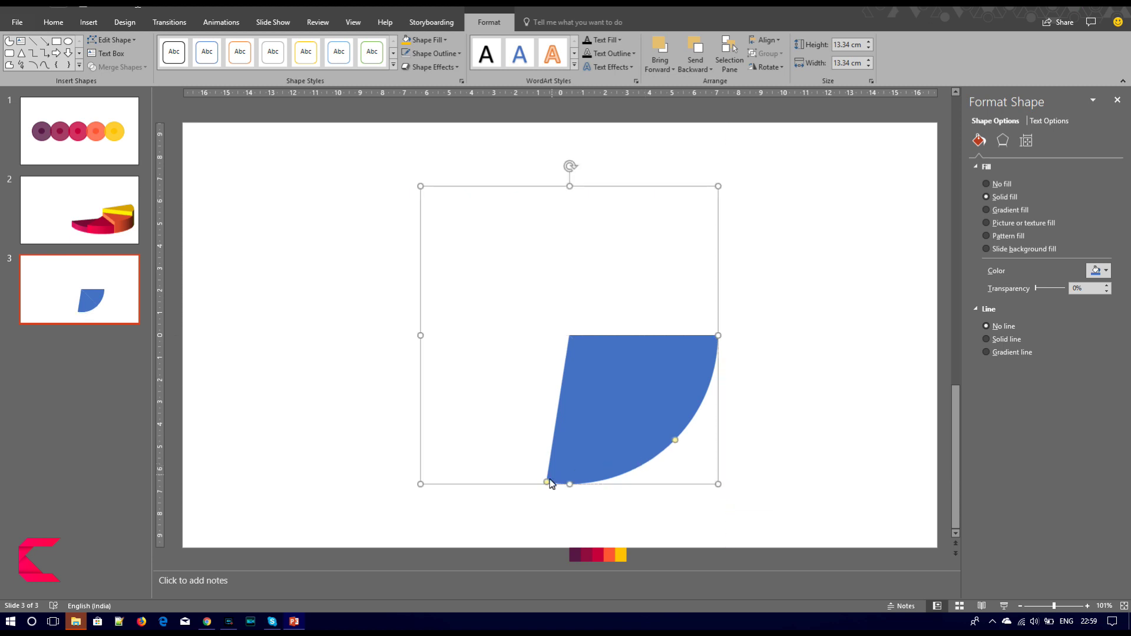
drag(547, 482, 448, 420)
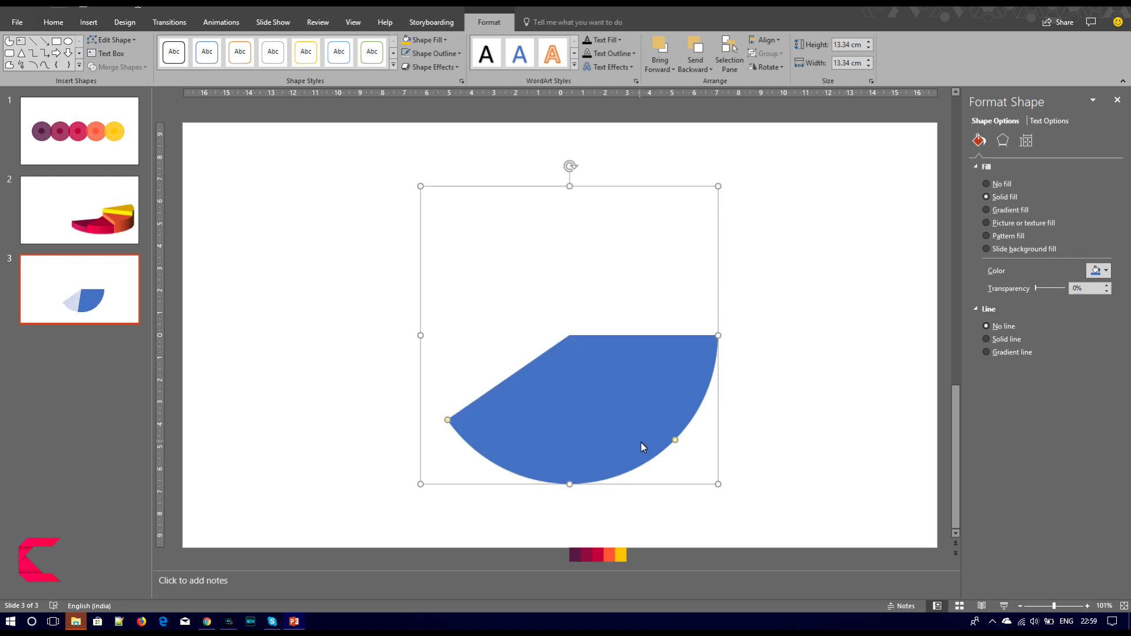
drag(674, 443, 546, 484)
drag(448, 421, 442, 411)
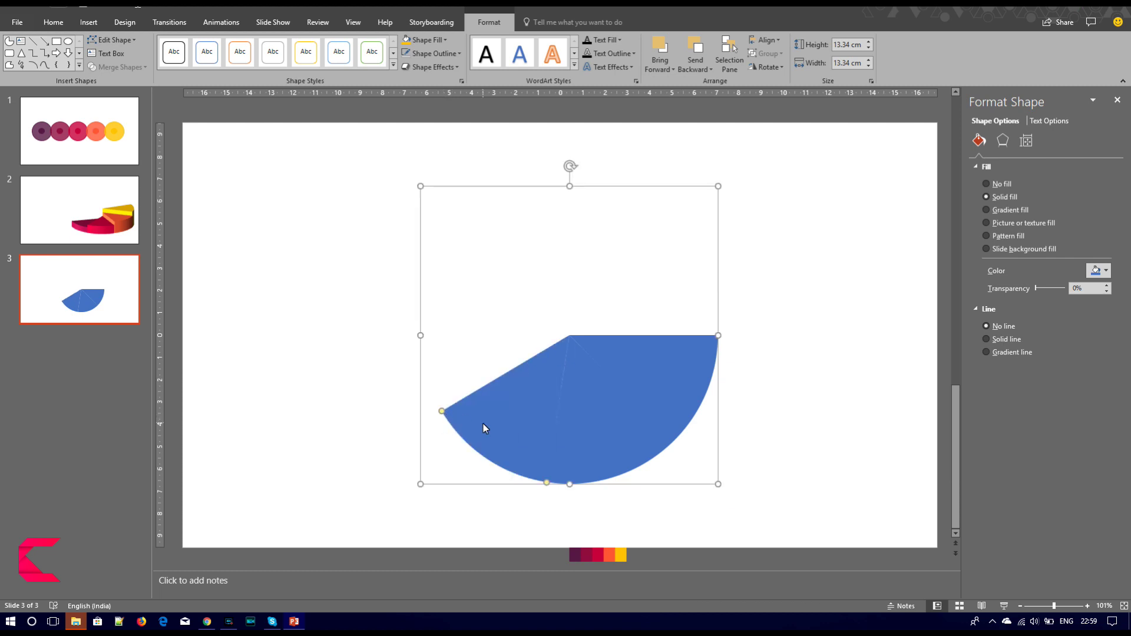
Add another wedge copy and sweep its angle up past the left around the circle.
key(ctrl+c)
key(ctrl+v)
drag(519, 432, 508, 418)
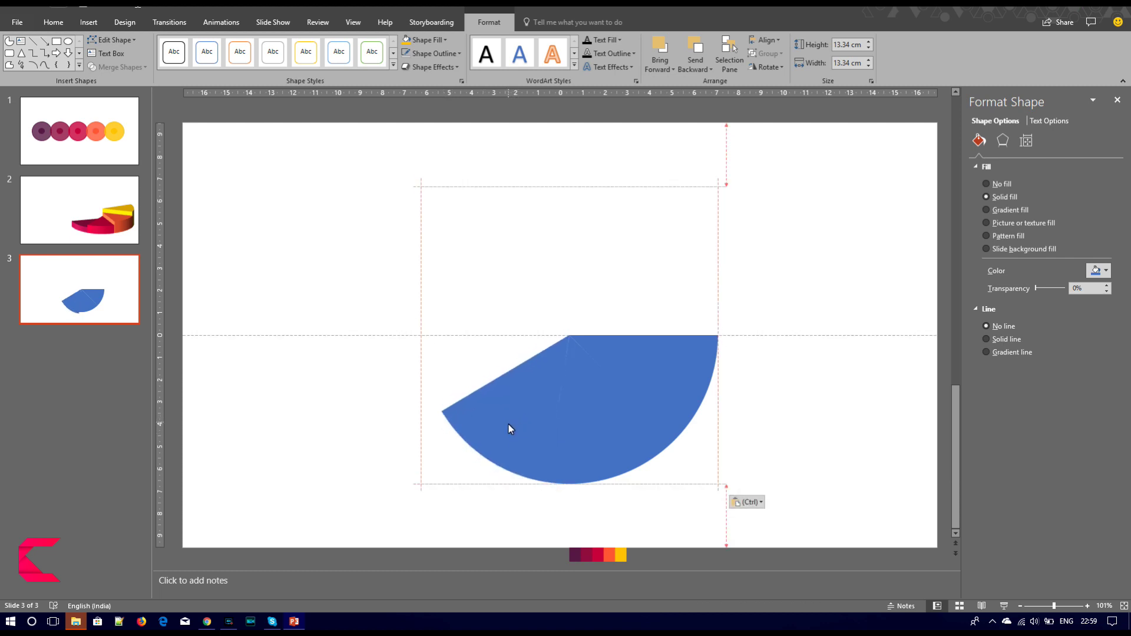
drag(439, 399, 481, 260)
mouse_move(547, 486)
mouse_down()
mouse_move(429, 423)
mouse_move(423, 461)
mouse_up()
click(387, 458)
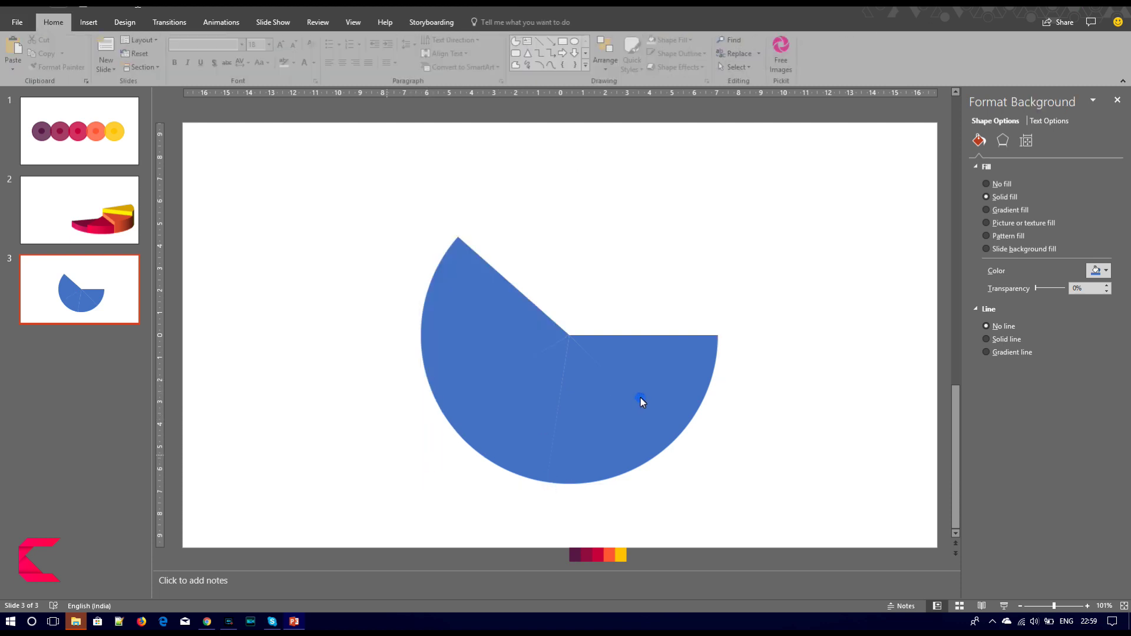
click(641, 397)
key(ctrl+a)
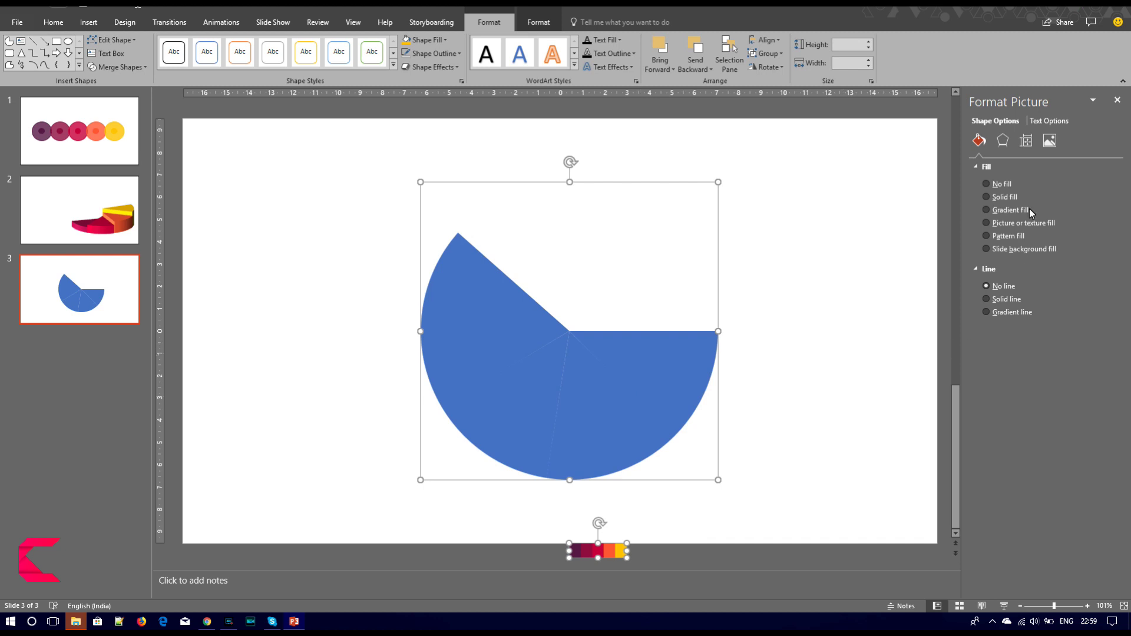
Set the 3-D depth of all pie slices to 85 pt.
click(1003, 140)
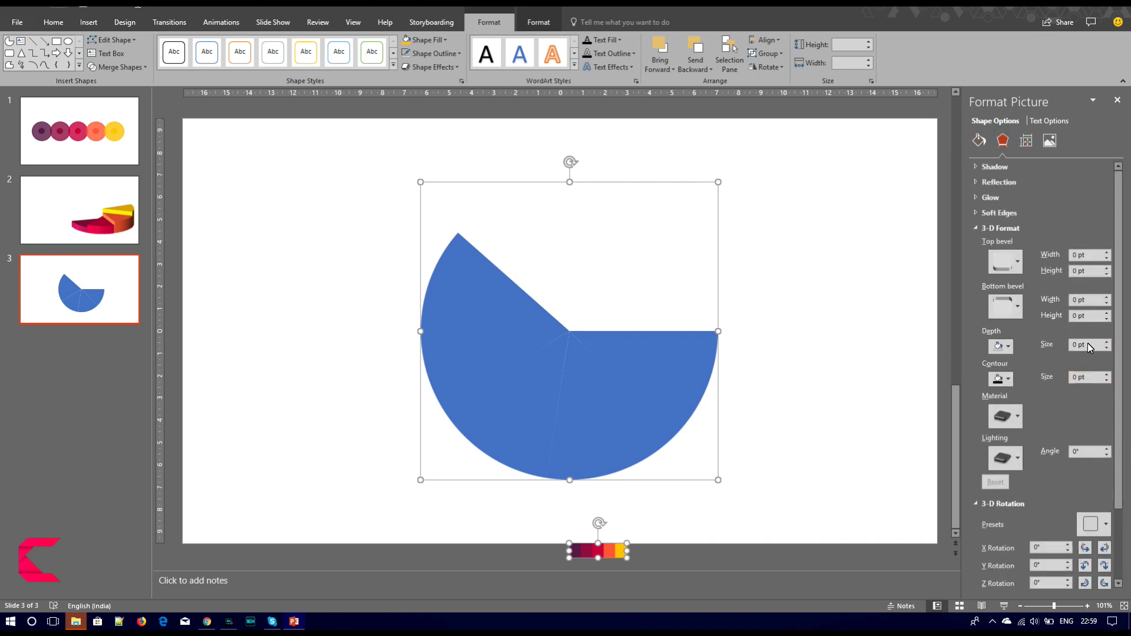
double_click(1093, 344)
text(85)
key(Return)
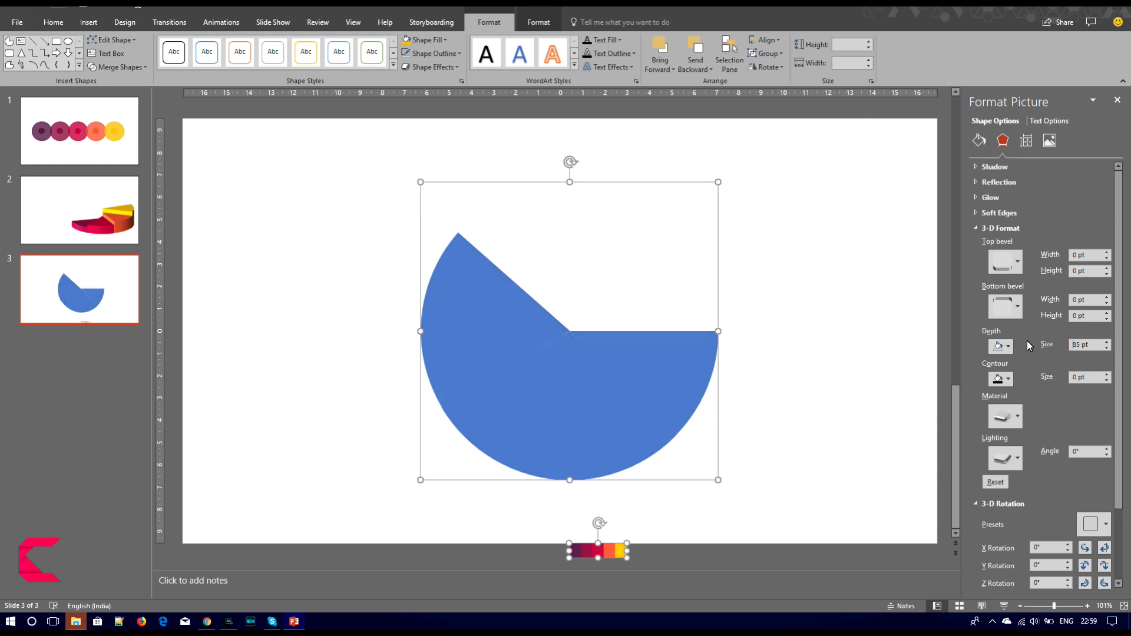
Tilt the pie with a 3-D rotation preset, switching from isometric to another angle.
click(1103, 530)
click(1079, 266)
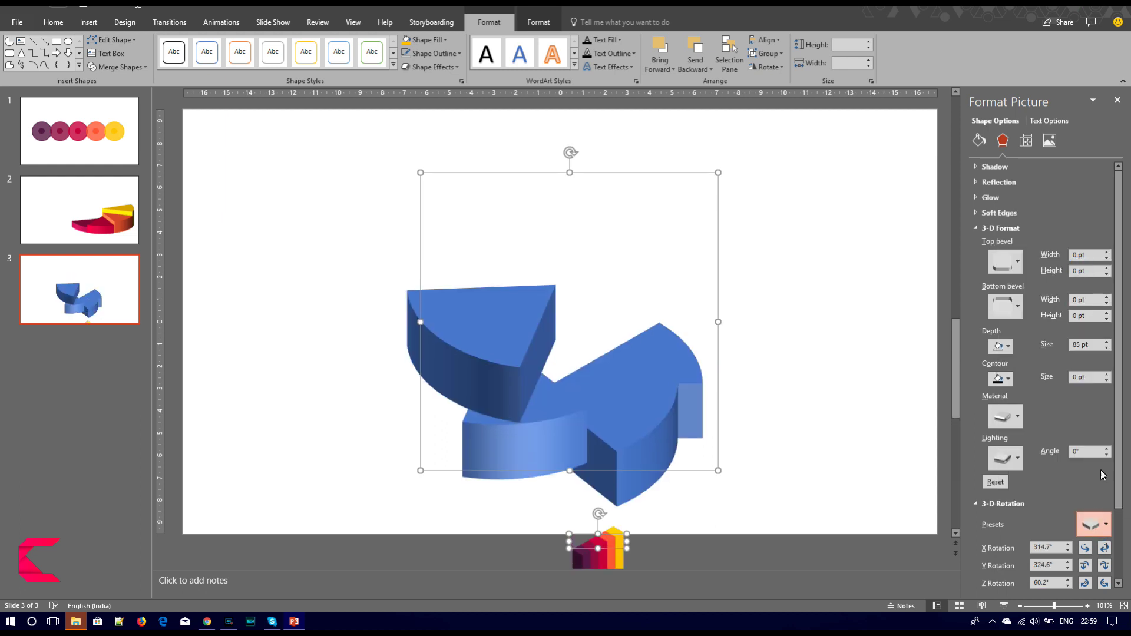
click(1096, 530)
click(1074, 312)
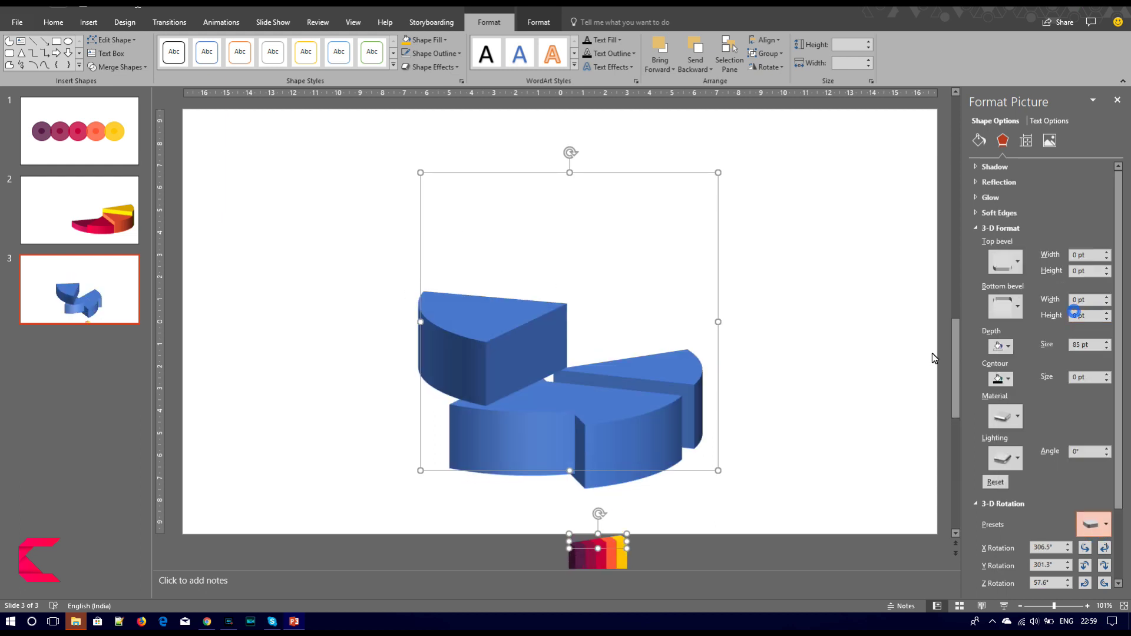
click(765, 414)
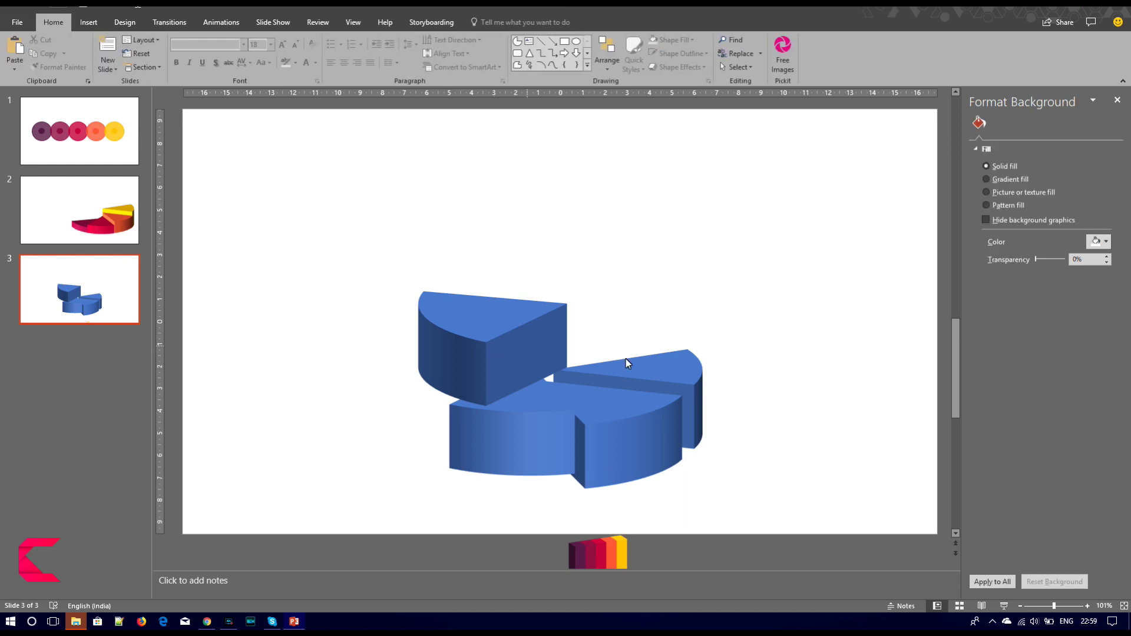
Change the selected pie slice's 3-D depth to 65.
click(687, 384)
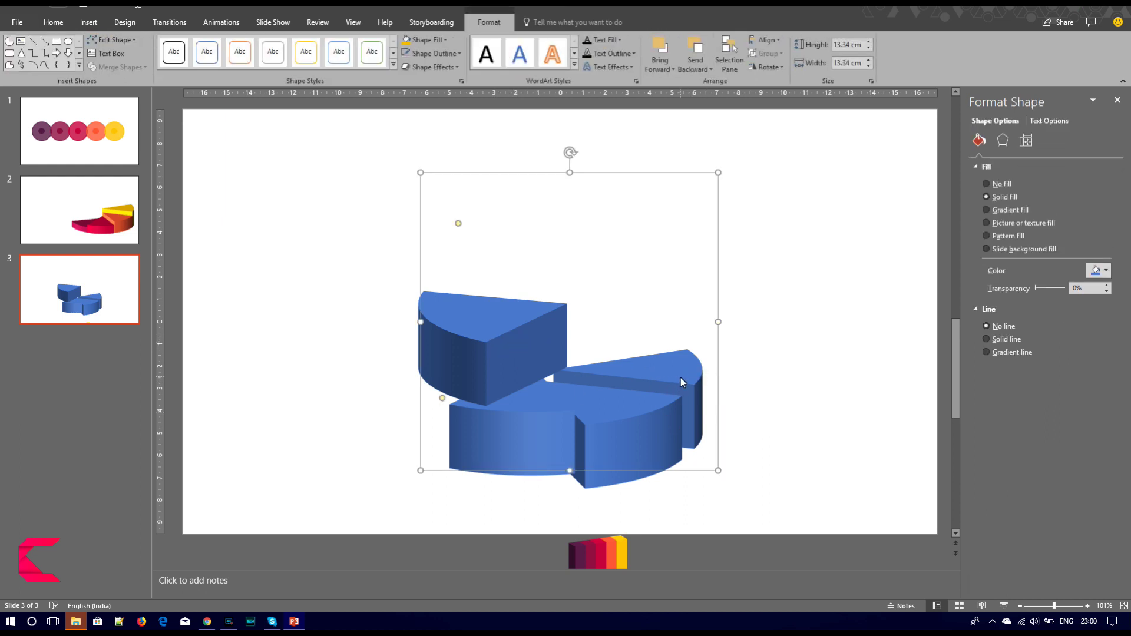
click(1002, 140)
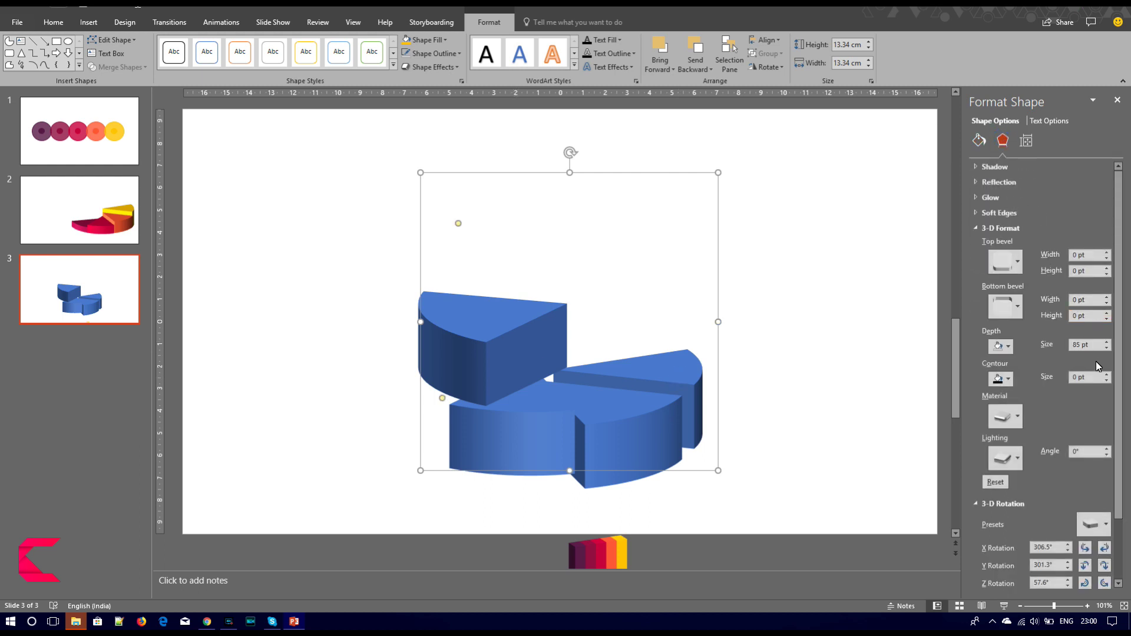
key(BackSpace)
key(BackSpace)
key(BackSpace)
text(65)
Make the upper-left slice shallower at 65 while keeping the front slice at 85 pt.
click(535, 423)
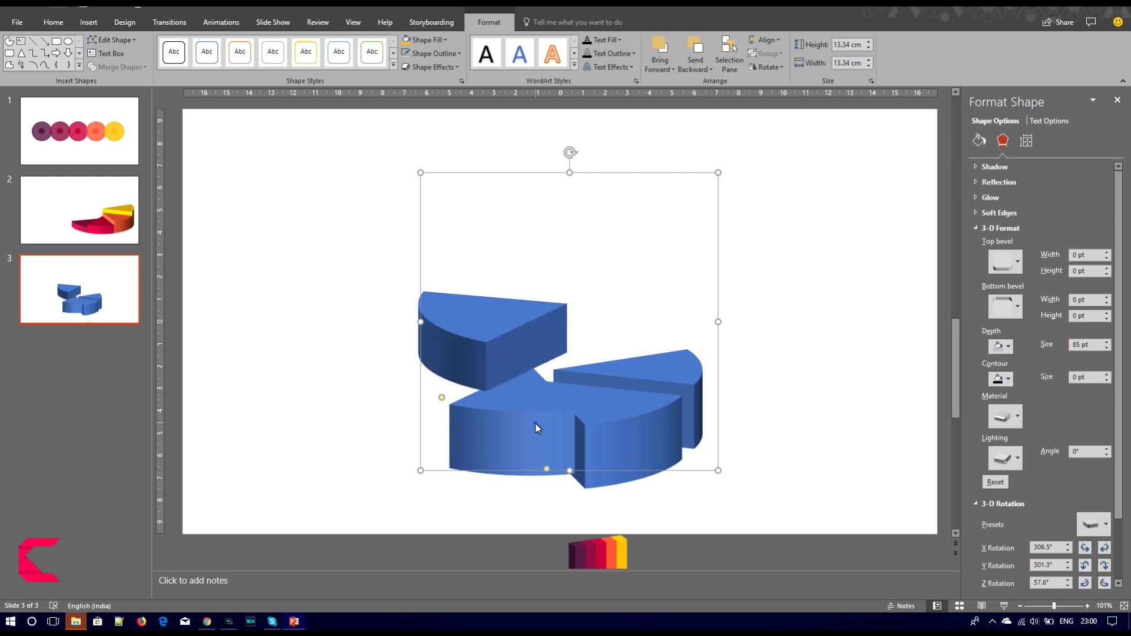
click(499, 340)
click(1082, 346)
text(45)
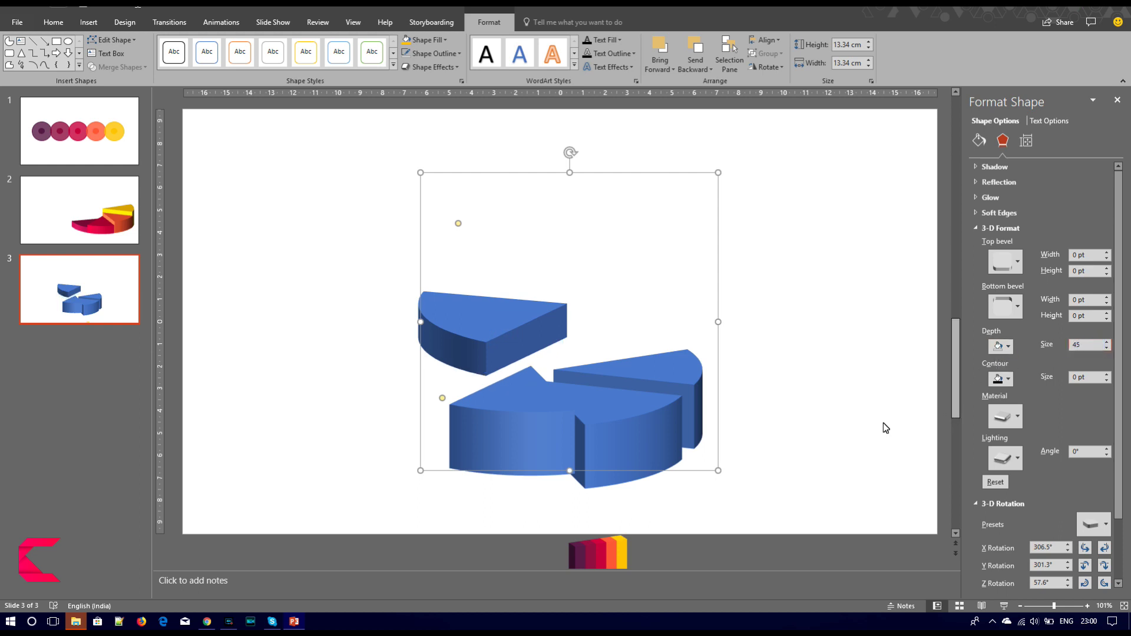
key(Return)
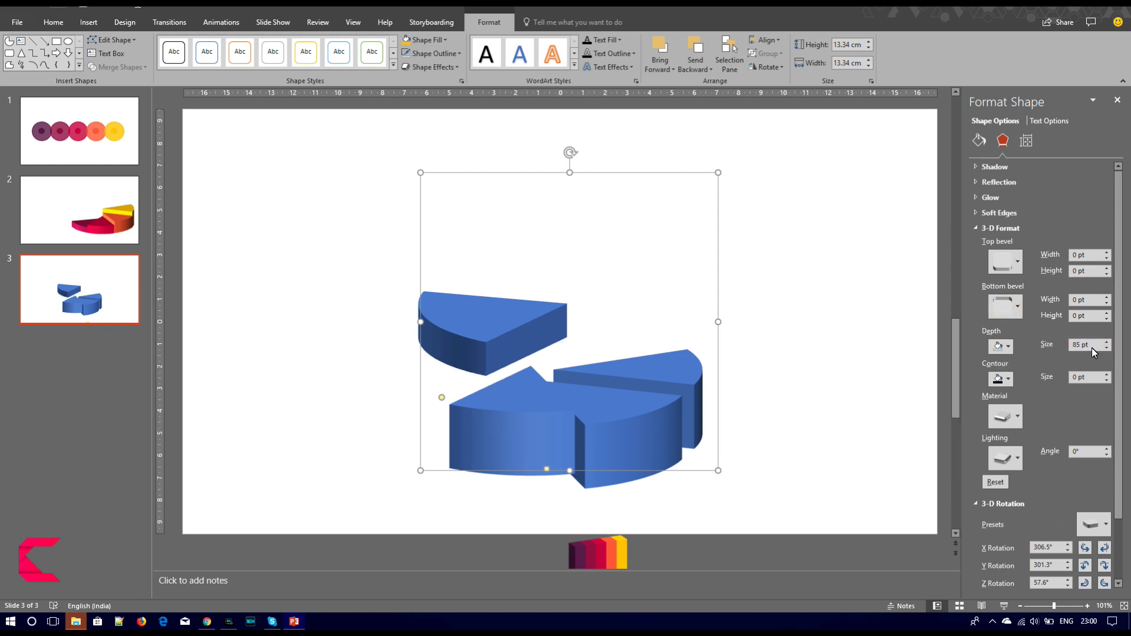
text(65)
key(Escape)
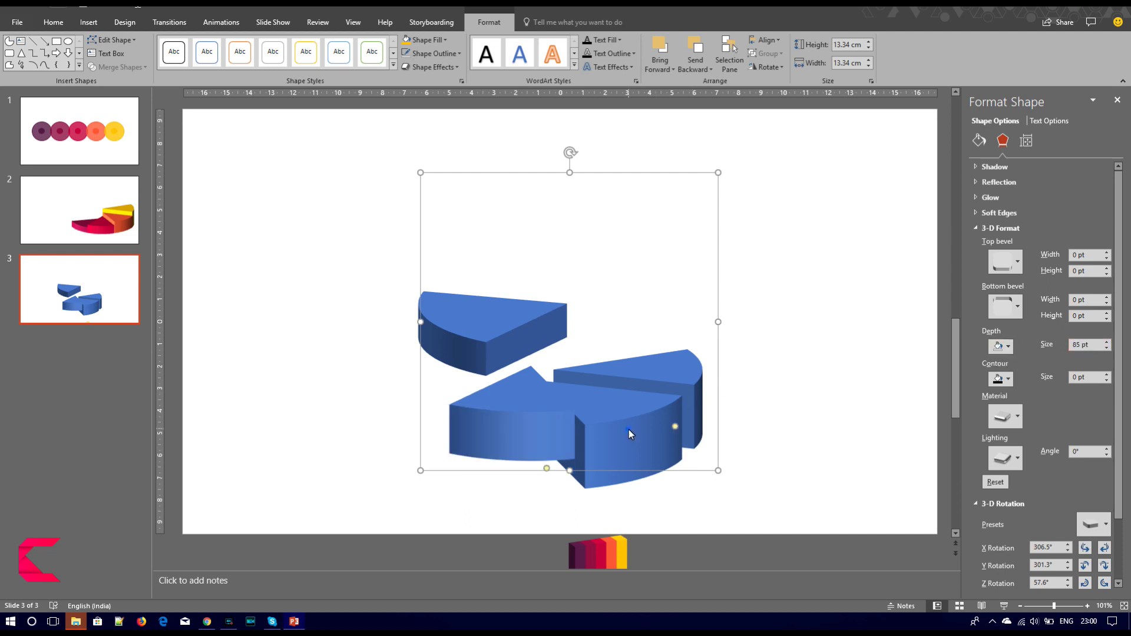
double_click(1093, 345)
text(9)
key(Escape)
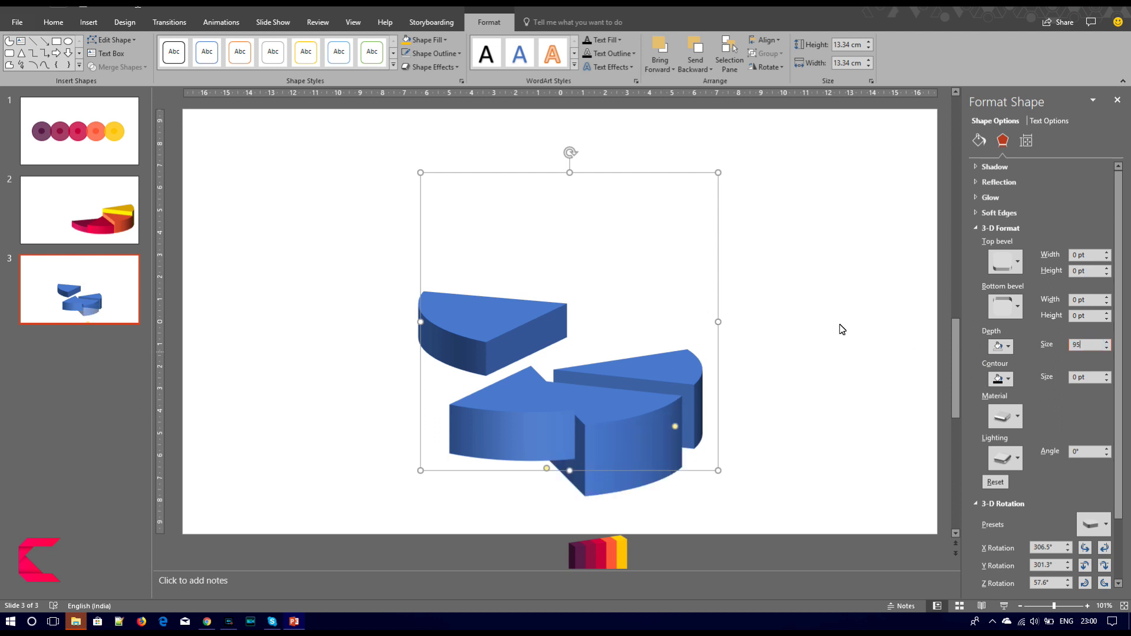
click(821, 360)
Pull the right slice up and to the right and give it 135 pt depth.
click(686, 360)
drag(687, 360, 770, 313)
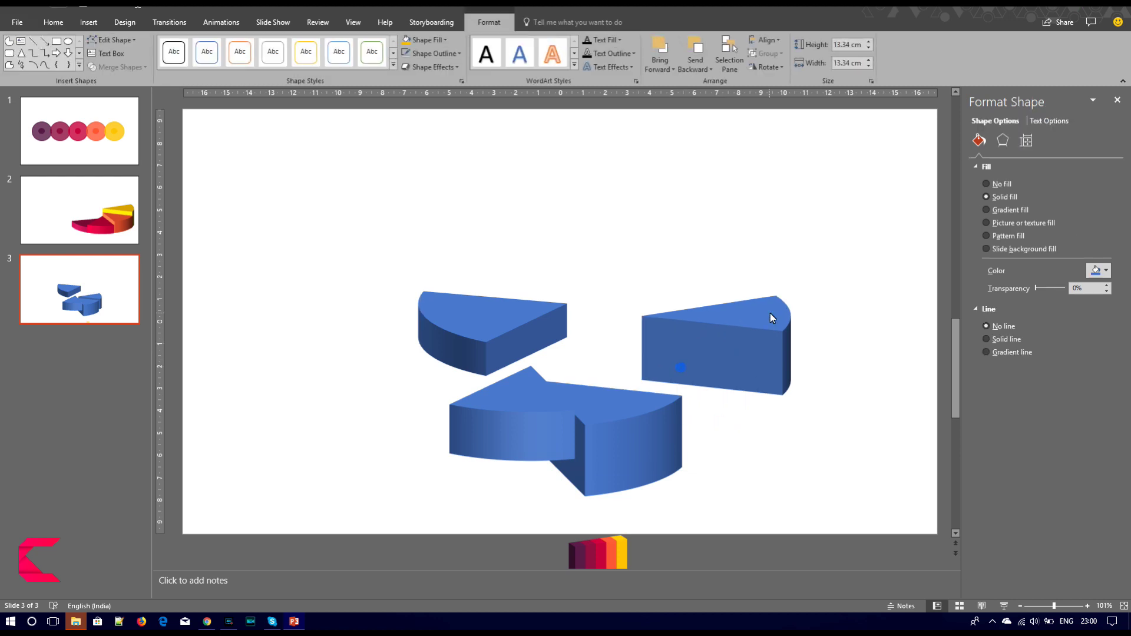
click(1000, 142)
click(1087, 346)
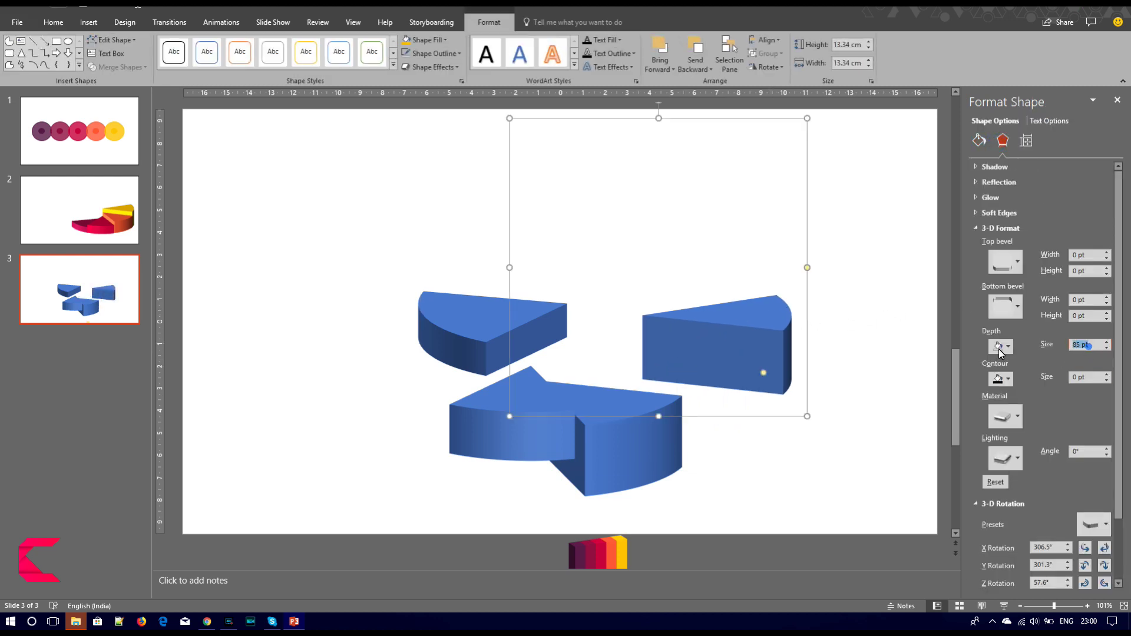
text(1)
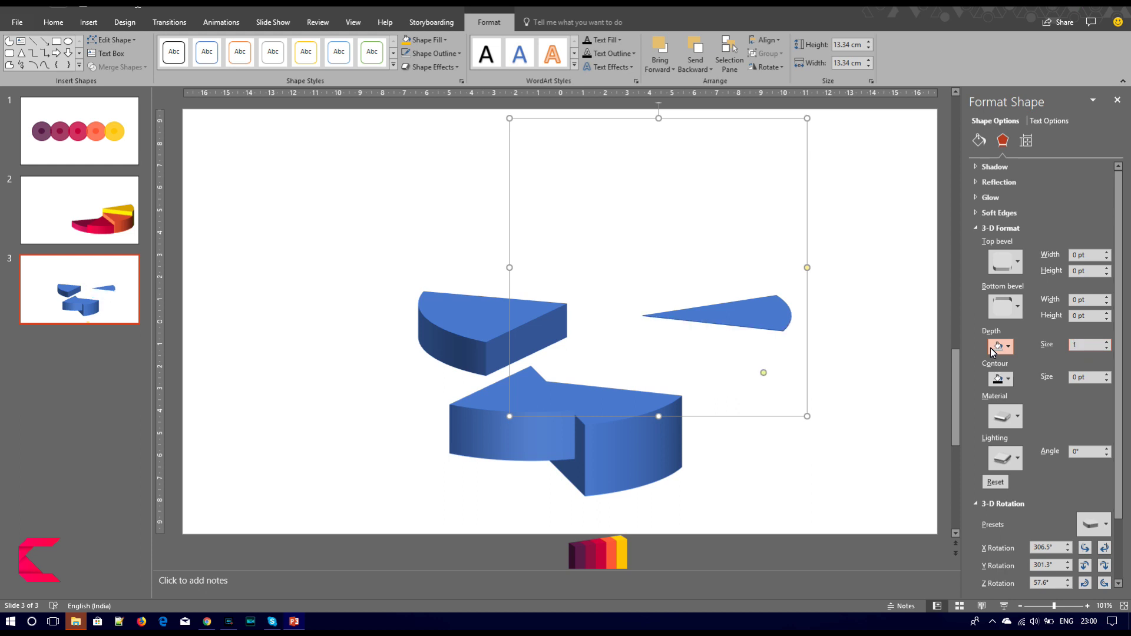
text(35)
click(807, 487)
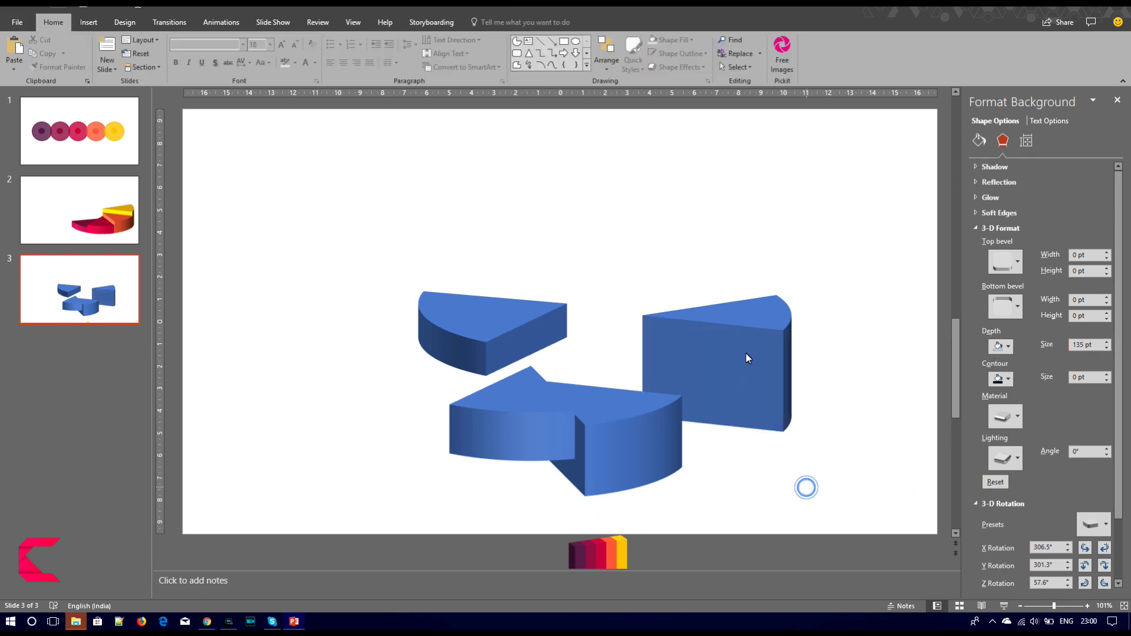
Move the right slice further right and dock the front slice beside it.
drag(748, 347, 807, 360)
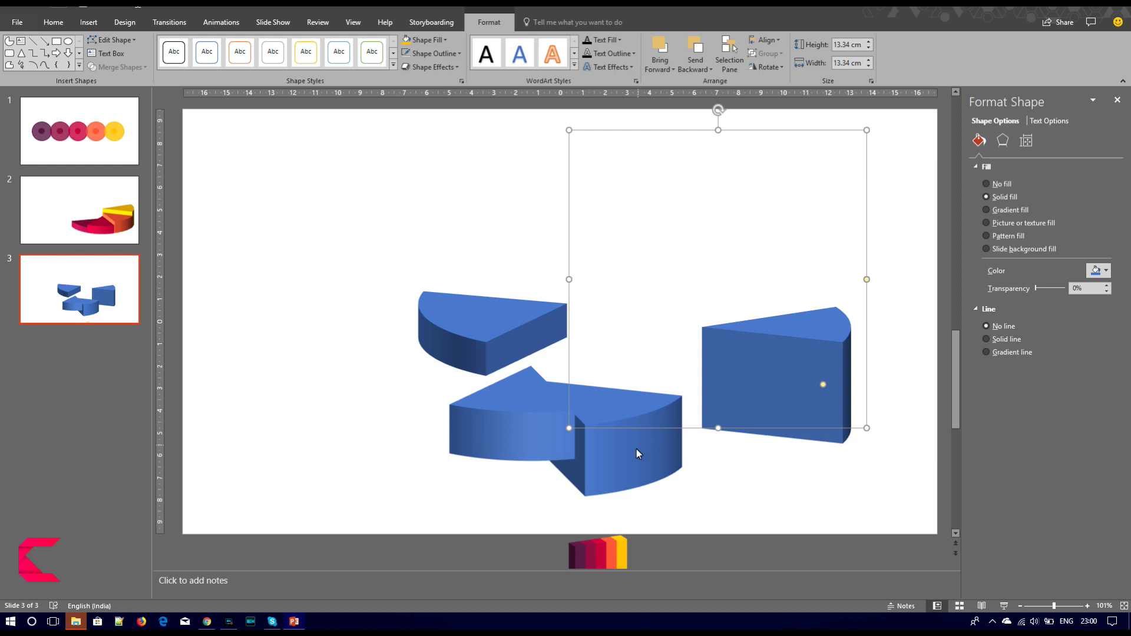
drag(637, 452, 793, 437)
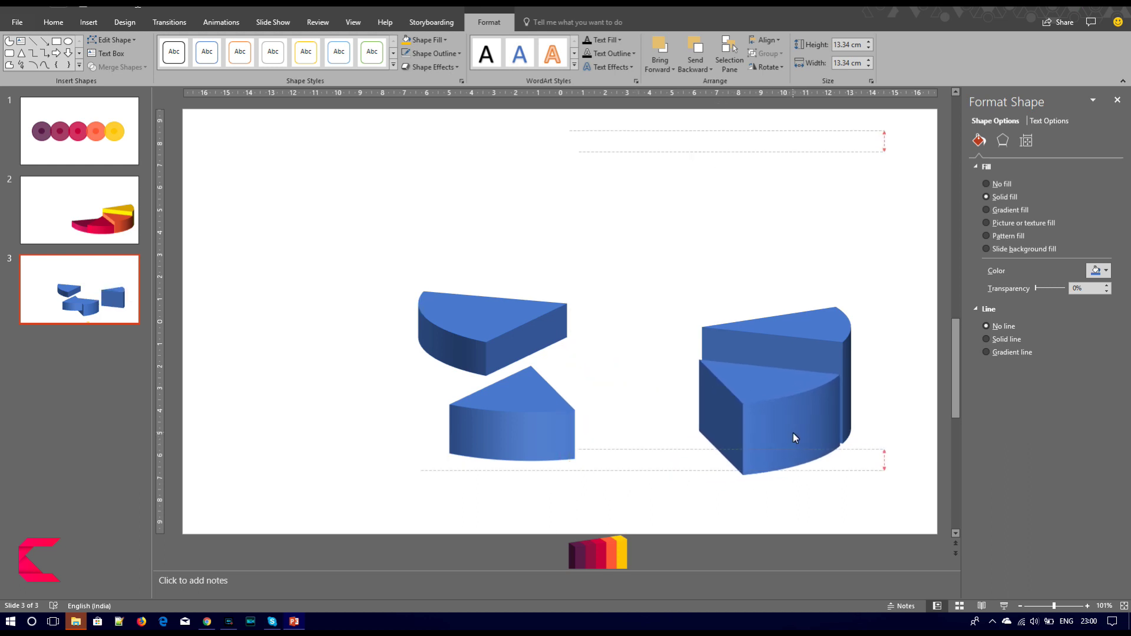
drag(793, 434, 796, 431)
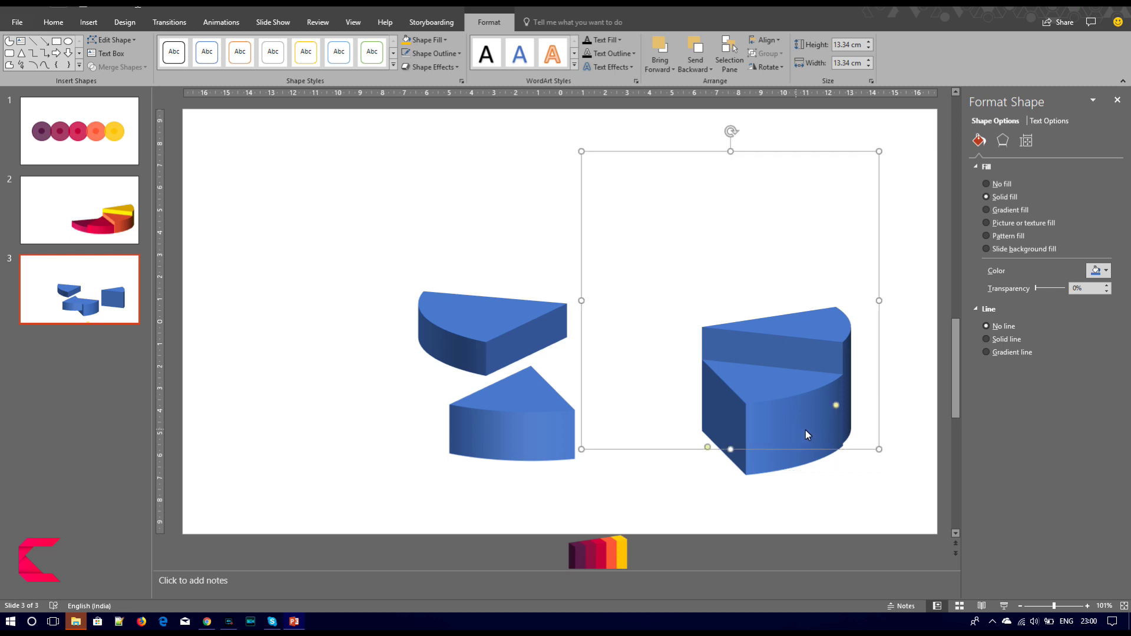
key(ctrl+Up)
key(ctrl+Up)
key(ctrl+Up)
key(ctrl+Right)
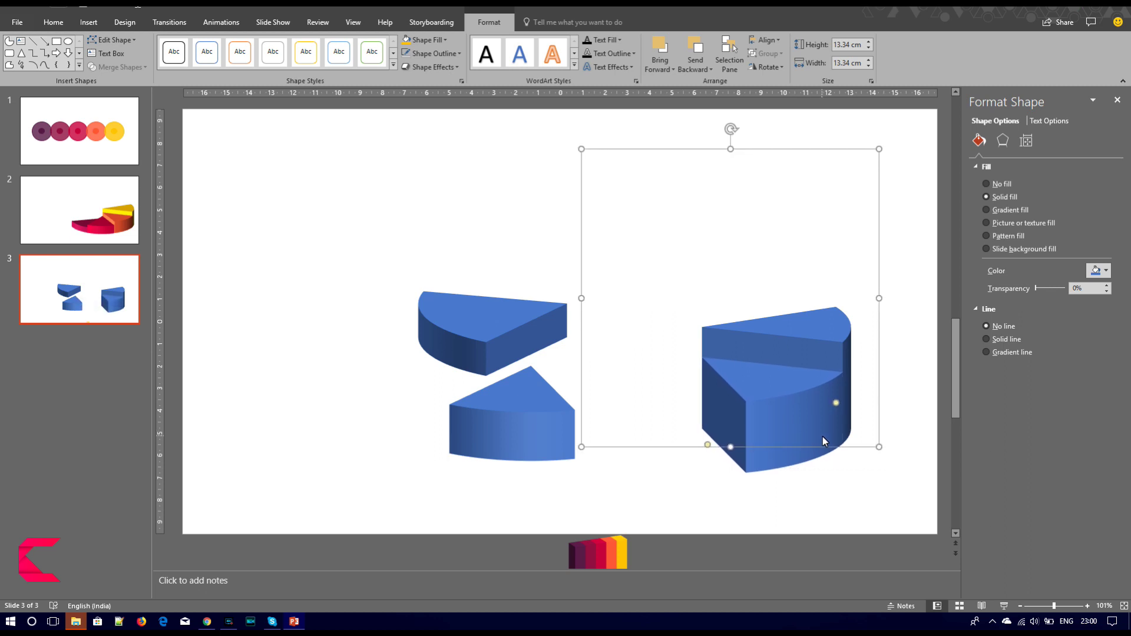
Move the lower slice next to the big slice and nudge it into line.
drag(502, 422, 669, 436)
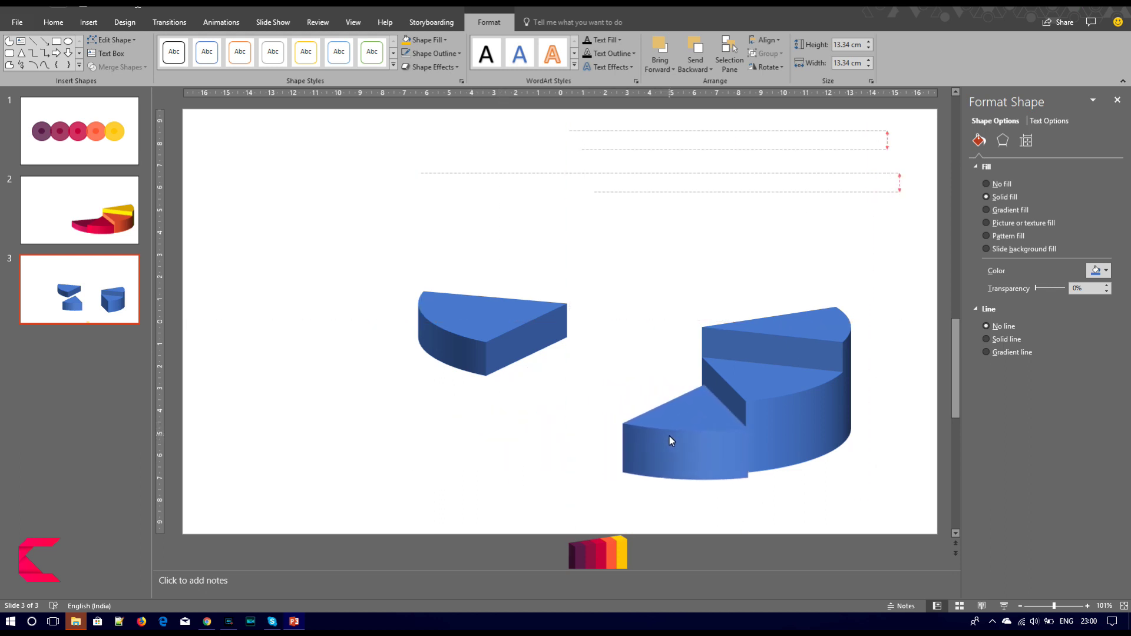
key(ctrl+Left)
key(ctrl+Left)
key(ctrl+Left)
key(ctrl+Left)
key(ctrl+Up)
key(ctrl+Up)
key(ctrl+Up)
key(ctrl+Up)
key(ctrl+Up)
key(ctrl+Up)
key(ctrl+Up)
key(ctrl+Up)
key(ctrl+Down)
key(ctrl+Right)
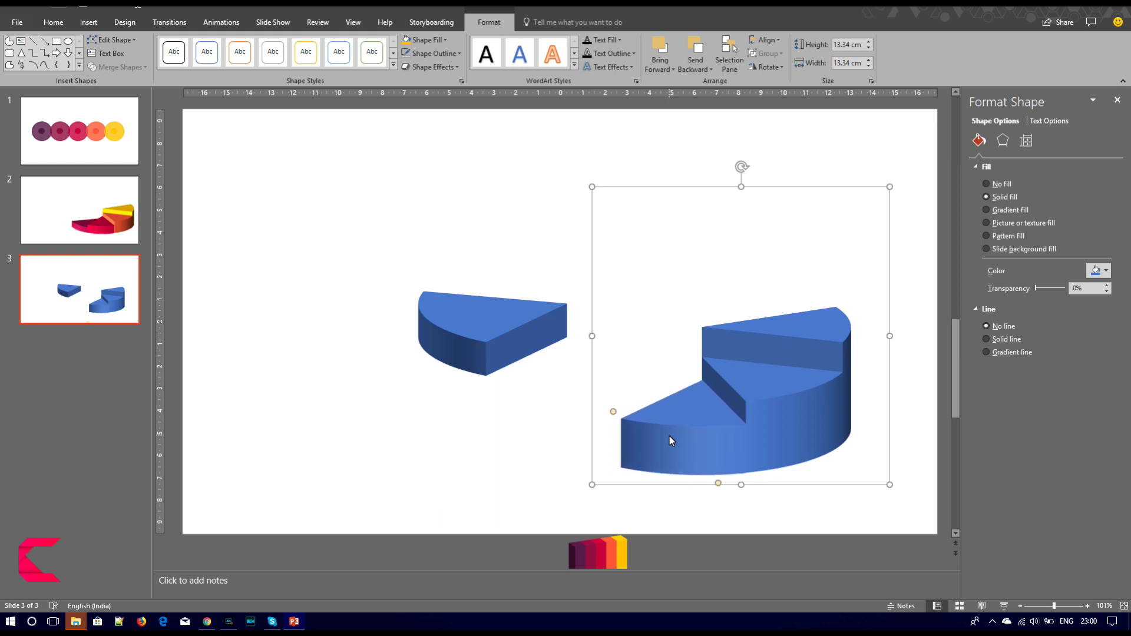
key(ctrl+Up)
key(ctrl+Down)
Move the remaining slice against the large slice and send it behind the others.
drag(485, 341, 605, 413)
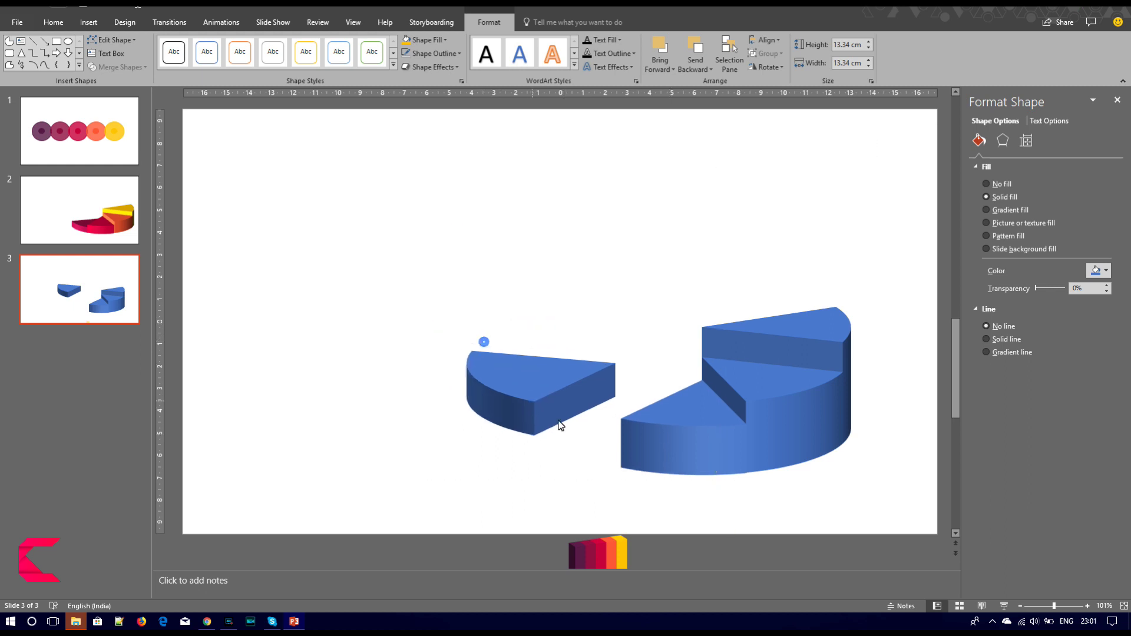
click(605, 409)
right_click(605, 409)
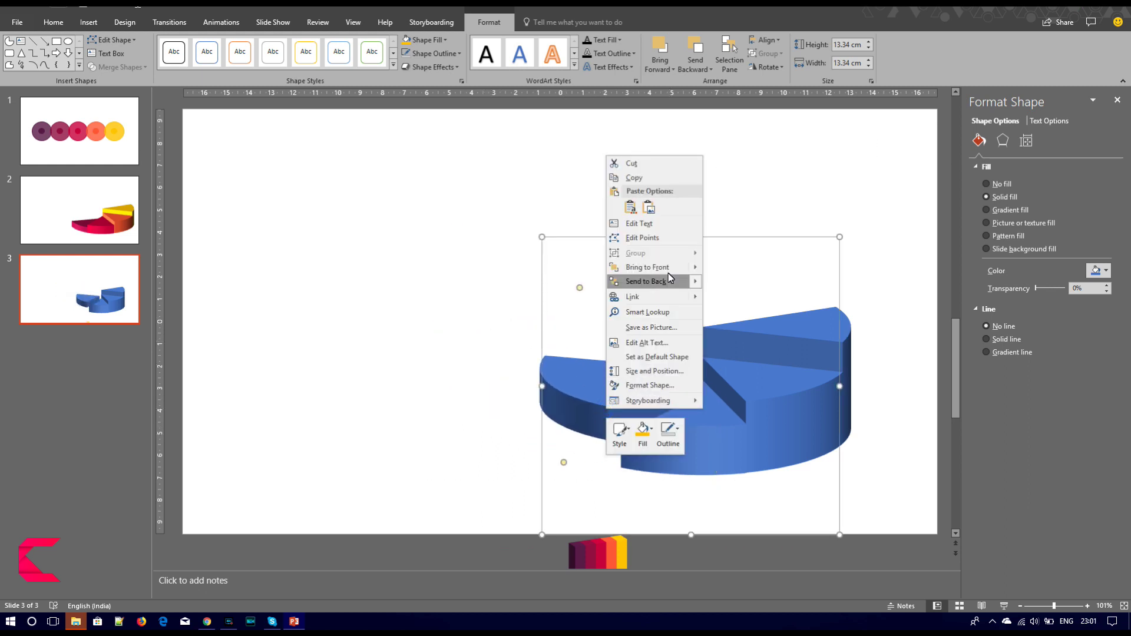
click(644, 370)
drag(599, 395, 606, 425)
Nudge the left slice with Ctrl+arrow keys to close the gaps.
click(609, 425)
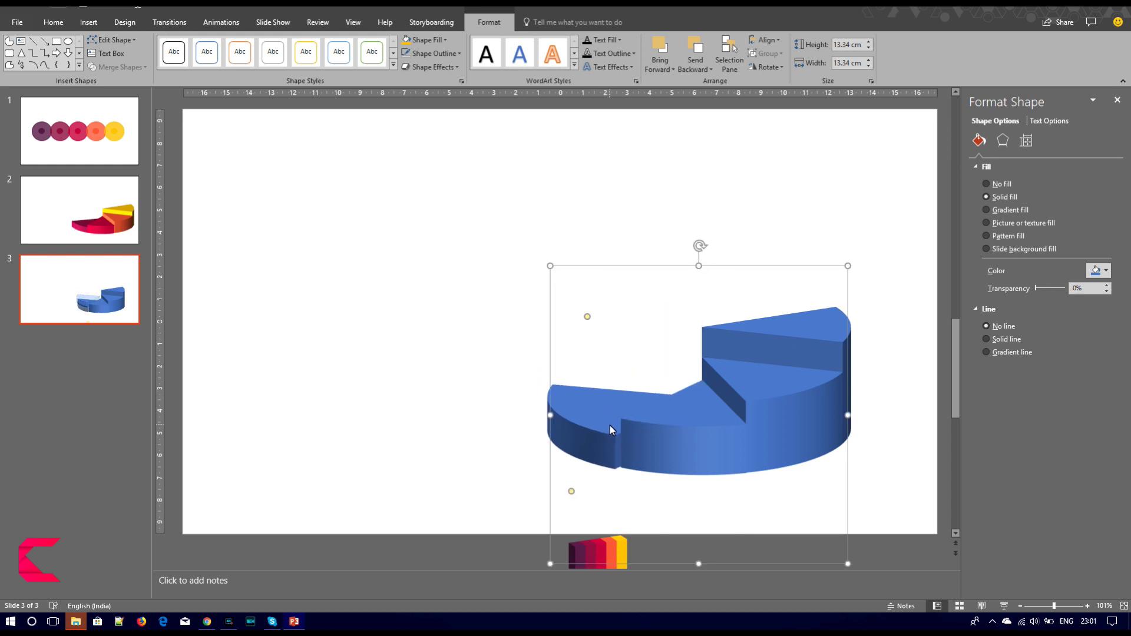
key(ctrl+Right)
key(ctrl+Right)
key(ctrl+Right)
key(ctrl+Right)
key(ctrl+Right)
key(ctrl+Up)
key(ctrl+Up)
key(ctrl+Up)
key(ctrl+Up)
key(ctrl+Right)
key(ctrl+Right)
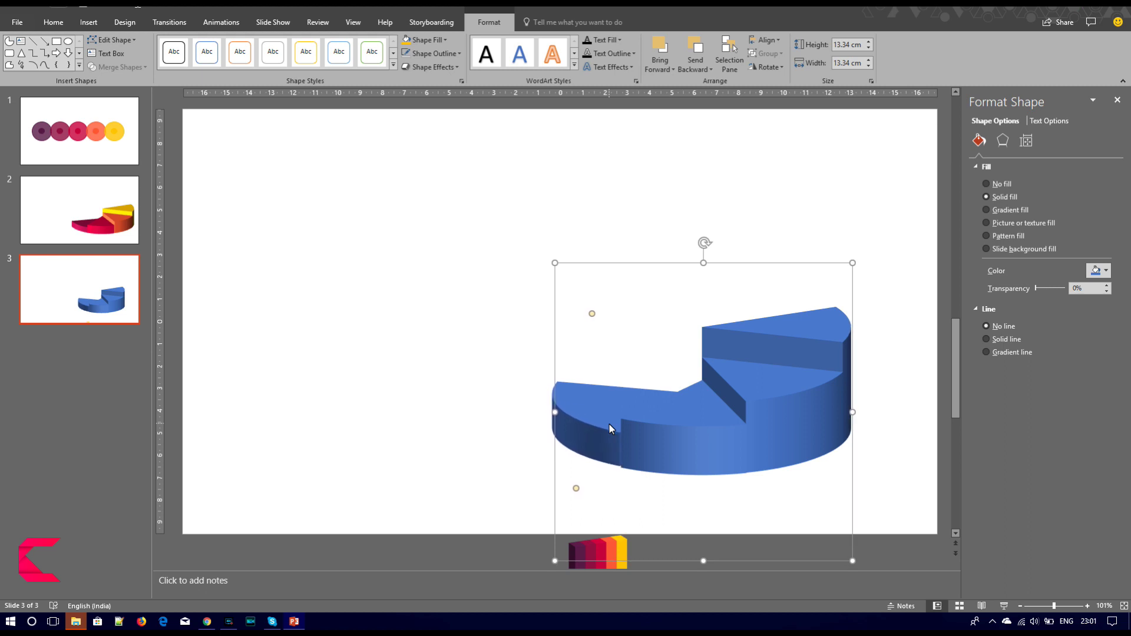
key(ctrl+Down)
key(ctrl+Right)
key(ctrl+Down)
key(ctrl+Down)
key(ctrl+Up)
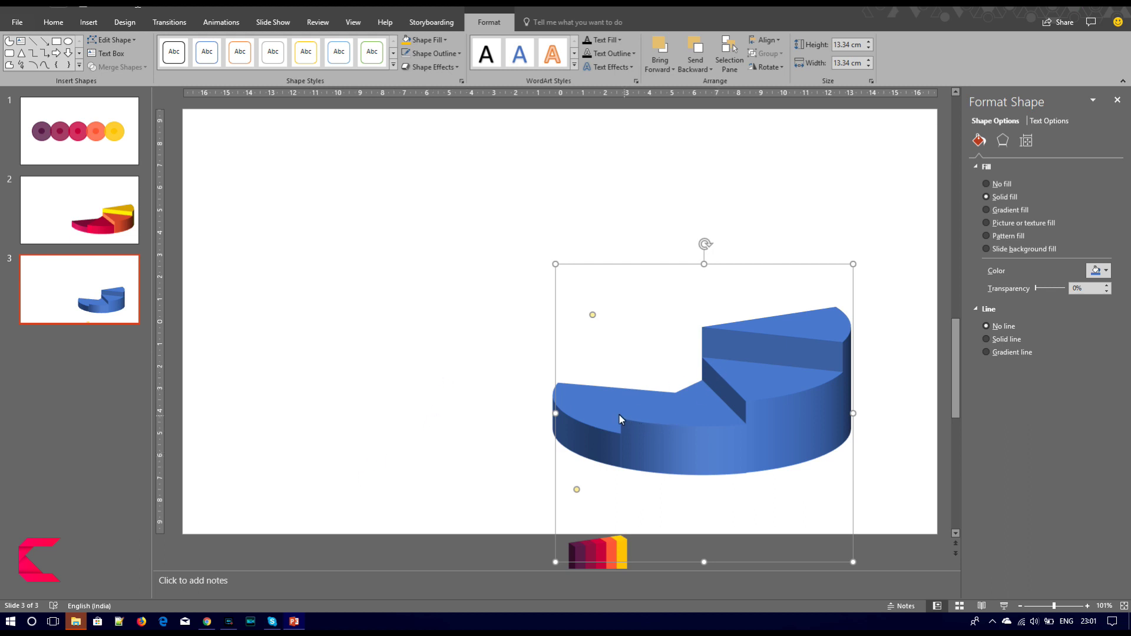
click(597, 415)
Colour the left slice maroon by sampling the strip's dark red with the eyedropper.
click(1100, 270)
click(1059, 408)
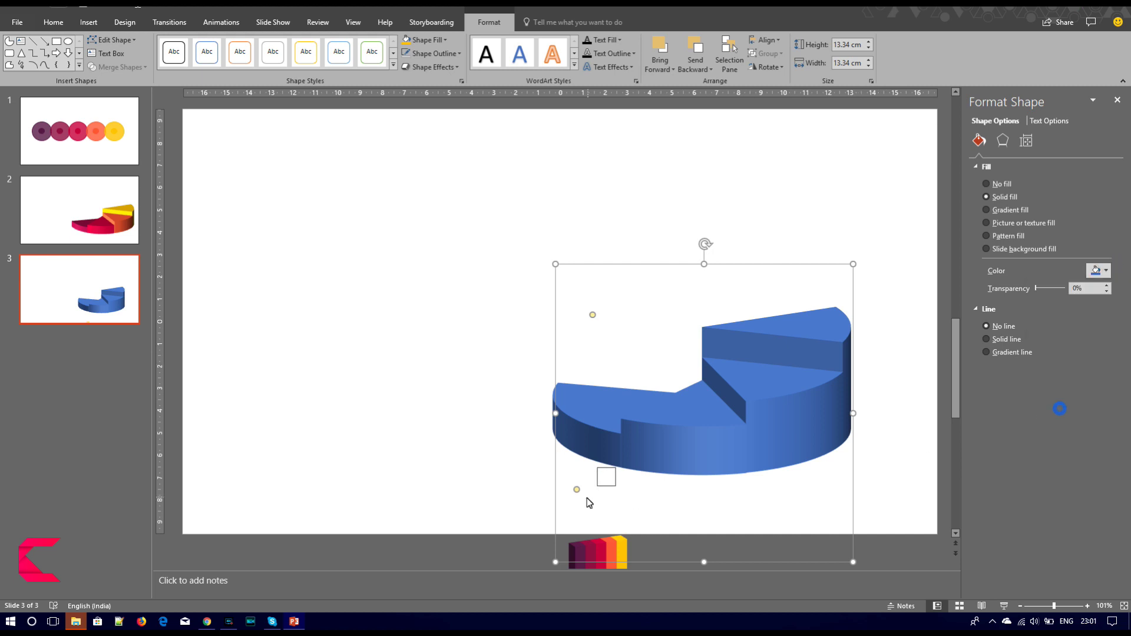
click(591, 550)
click(475, 485)
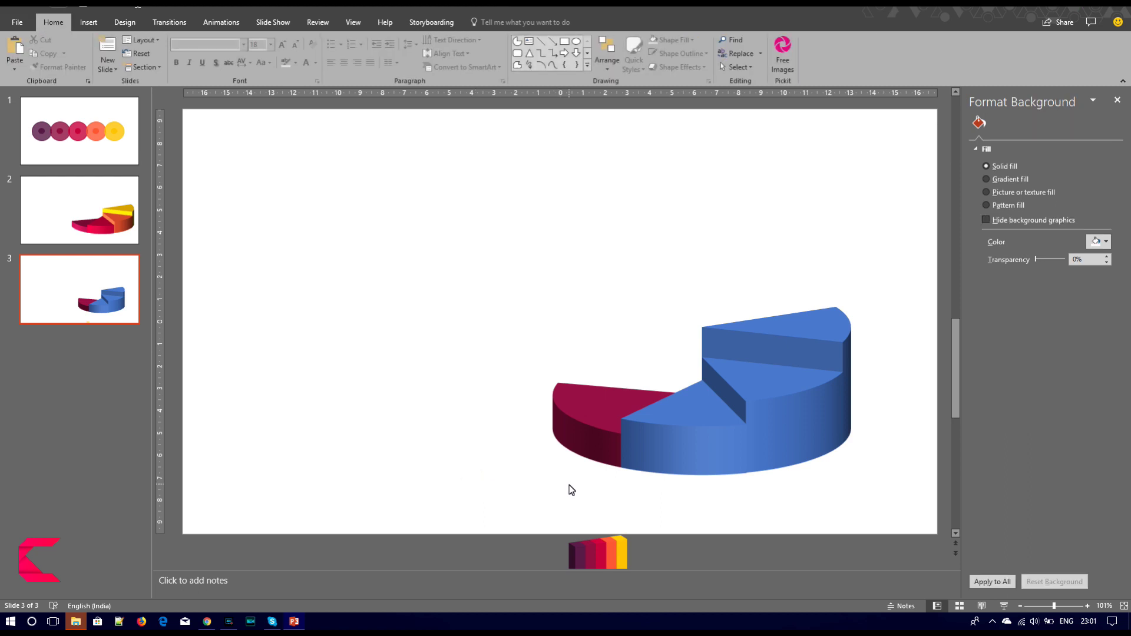
Recolour the next wedge crimson from the crimson bar, undoing one misapplied sample.
click(664, 440)
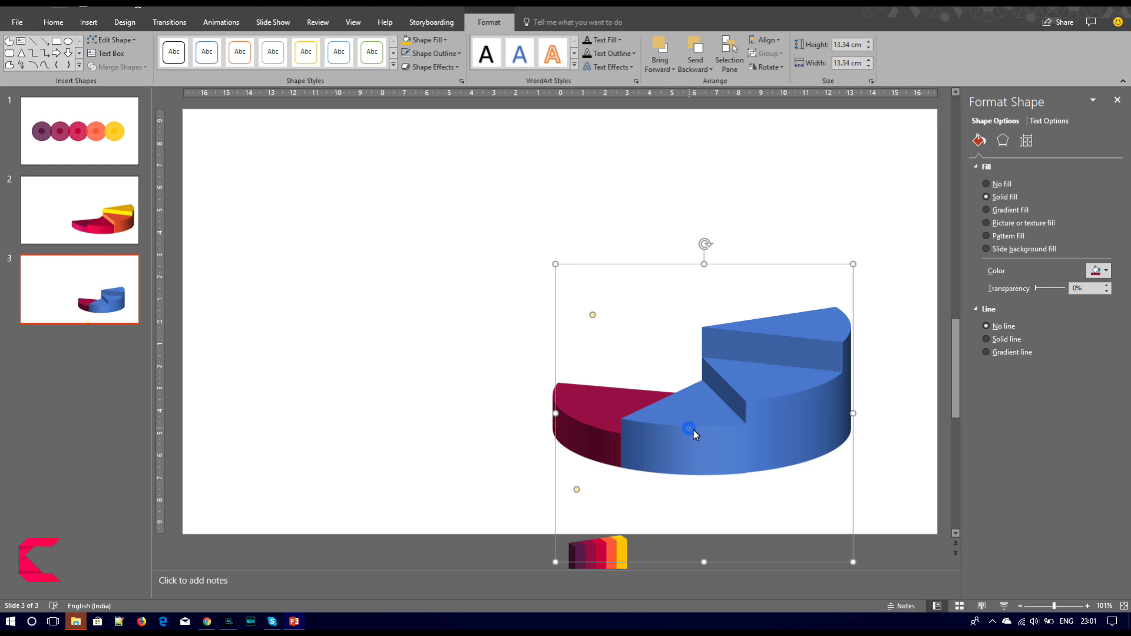
click(1099, 271)
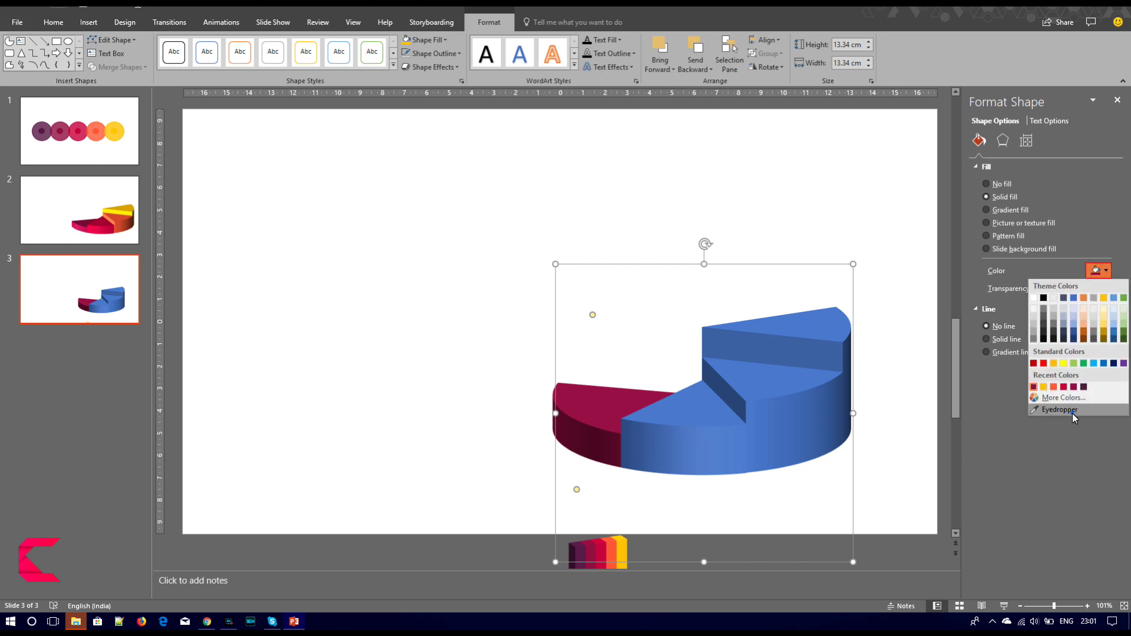
click(1072, 413)
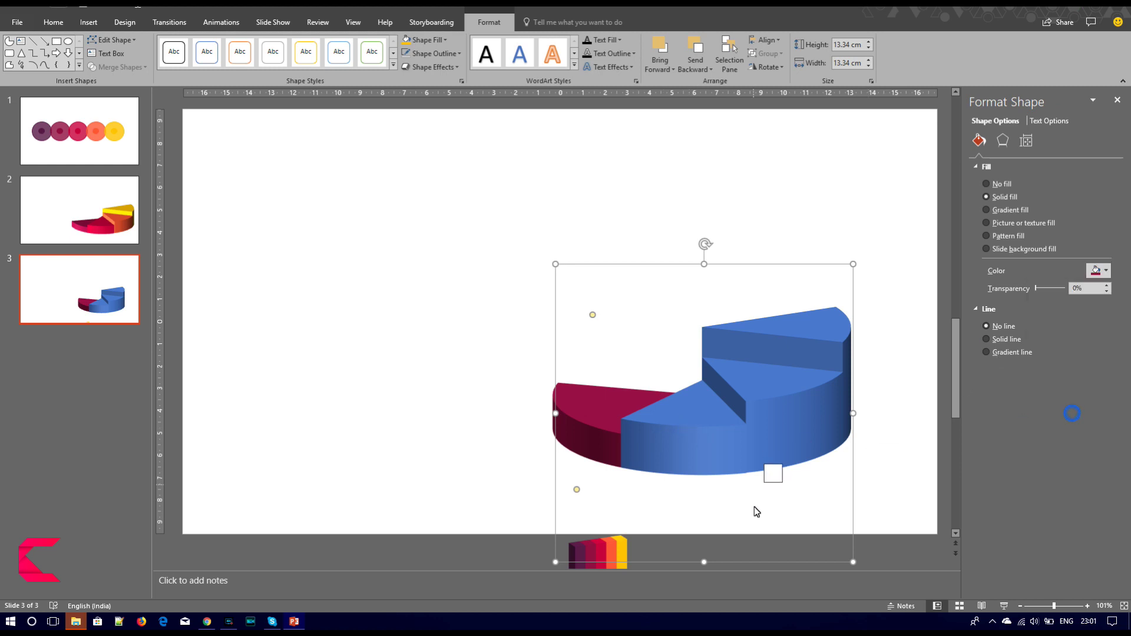
click(604, 553)
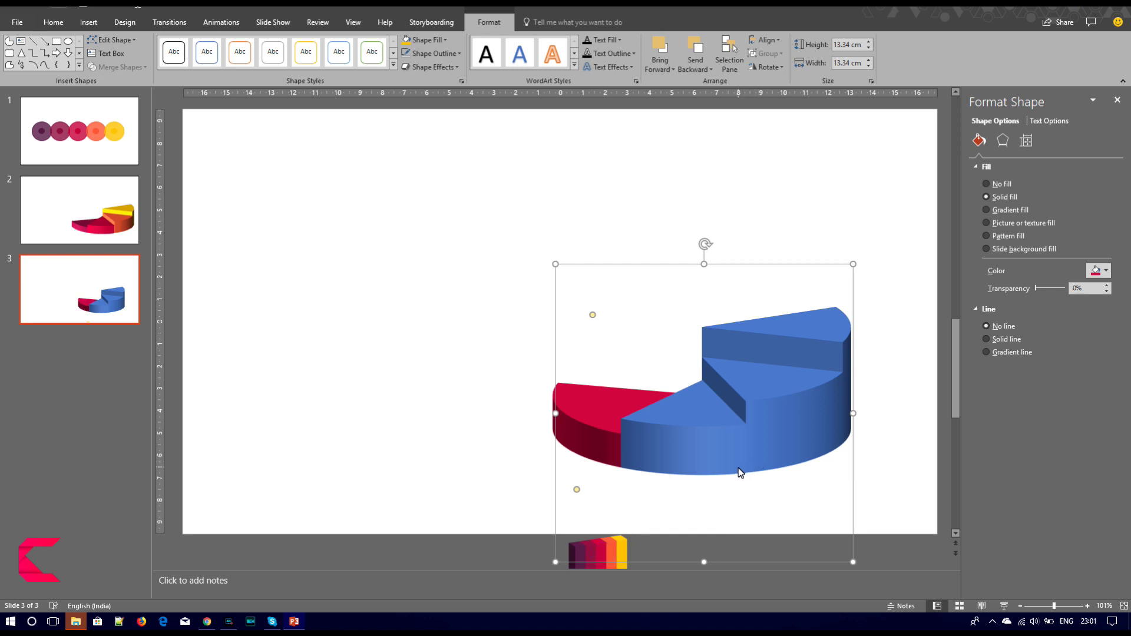
key(ctrl+z)
click(686, 444)
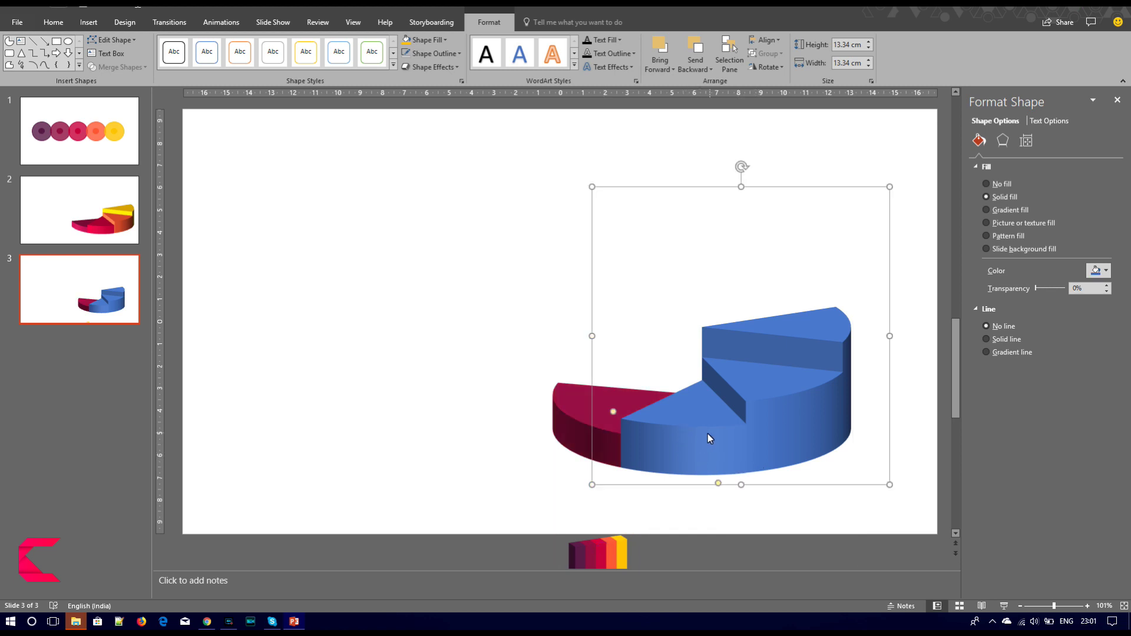
click(1098, 270)
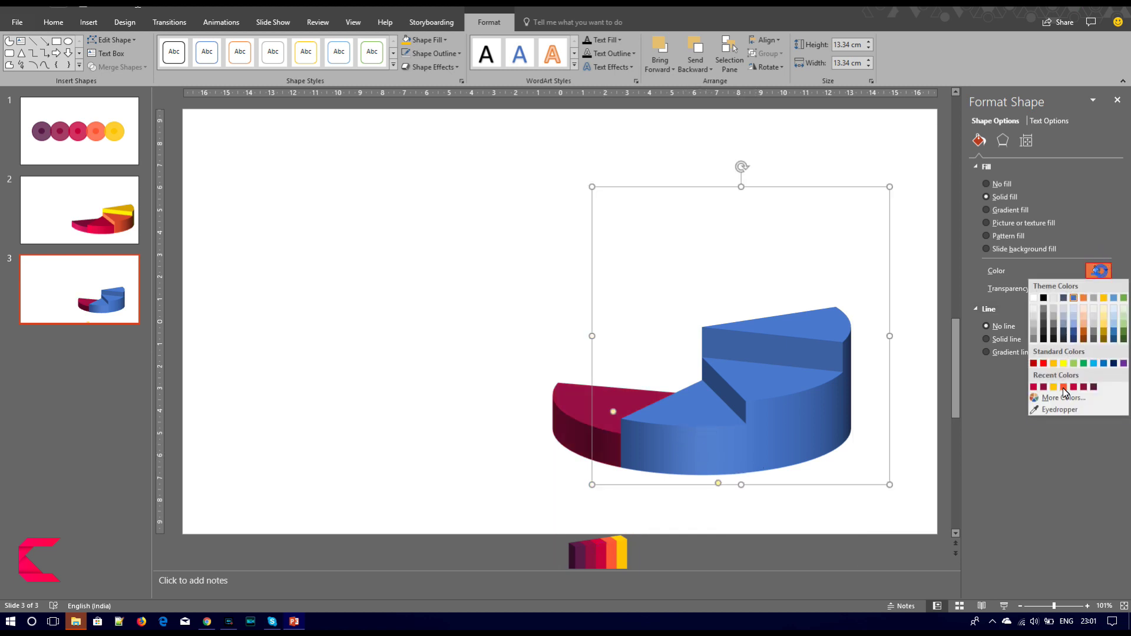
click(1052, 411)
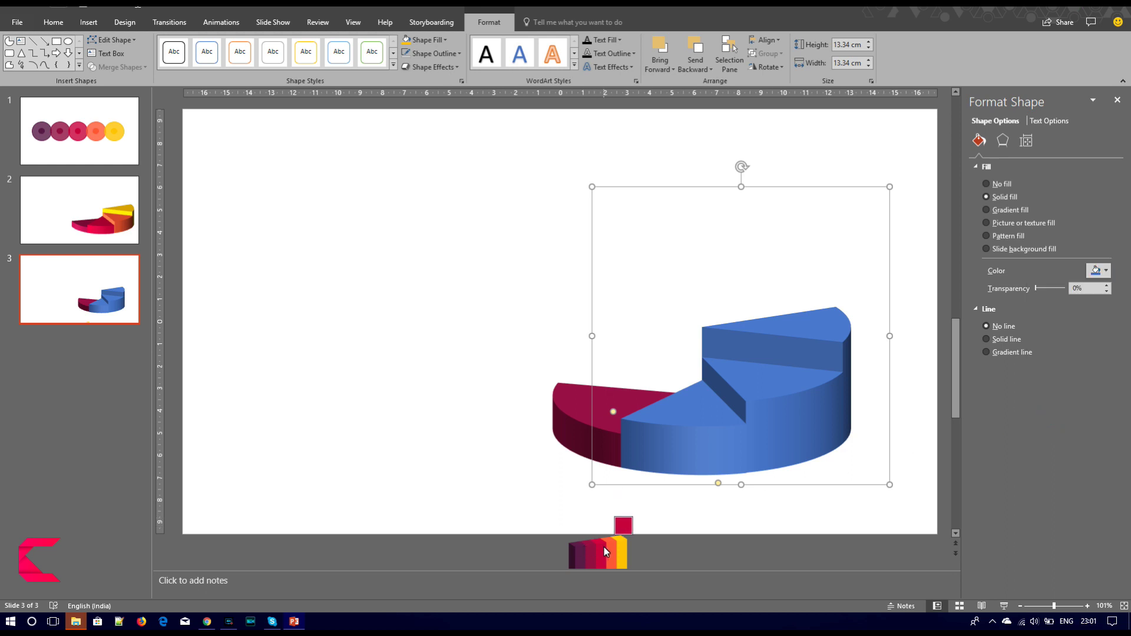
click(602, 549)
Colour the front wedge orange and the top wedge yellow using the eyedropper on the bars.
click(805, 402)
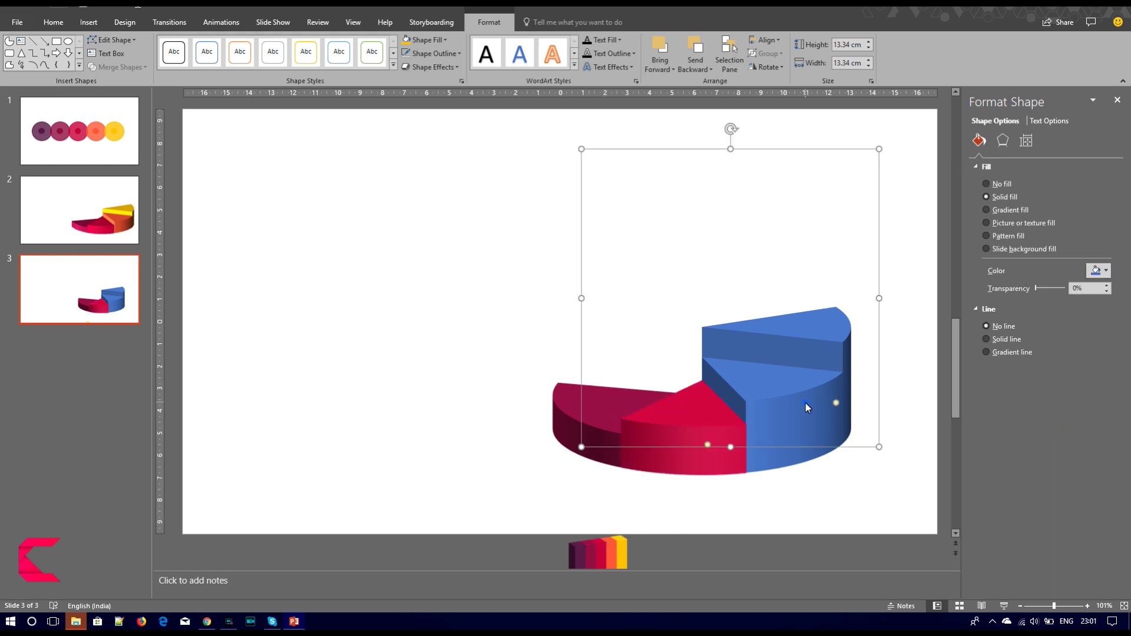
click(1099, 271)
click(1074, 408)
click(611, 553)
click(829, 343)
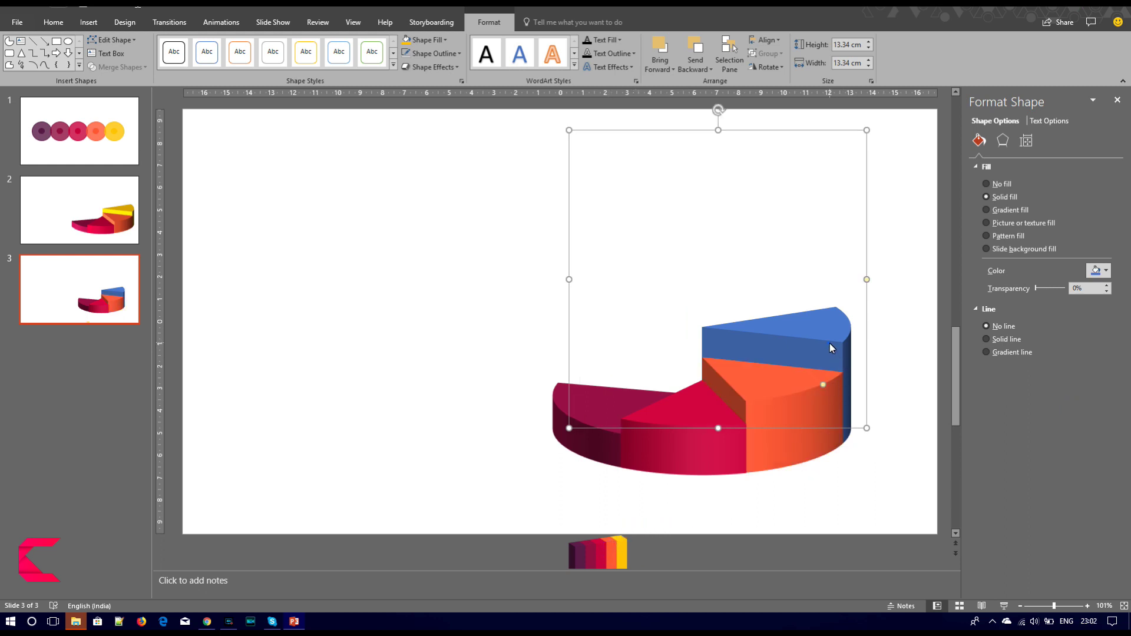
click(1098, 270)
click(1049, 408)
click(623, 554)
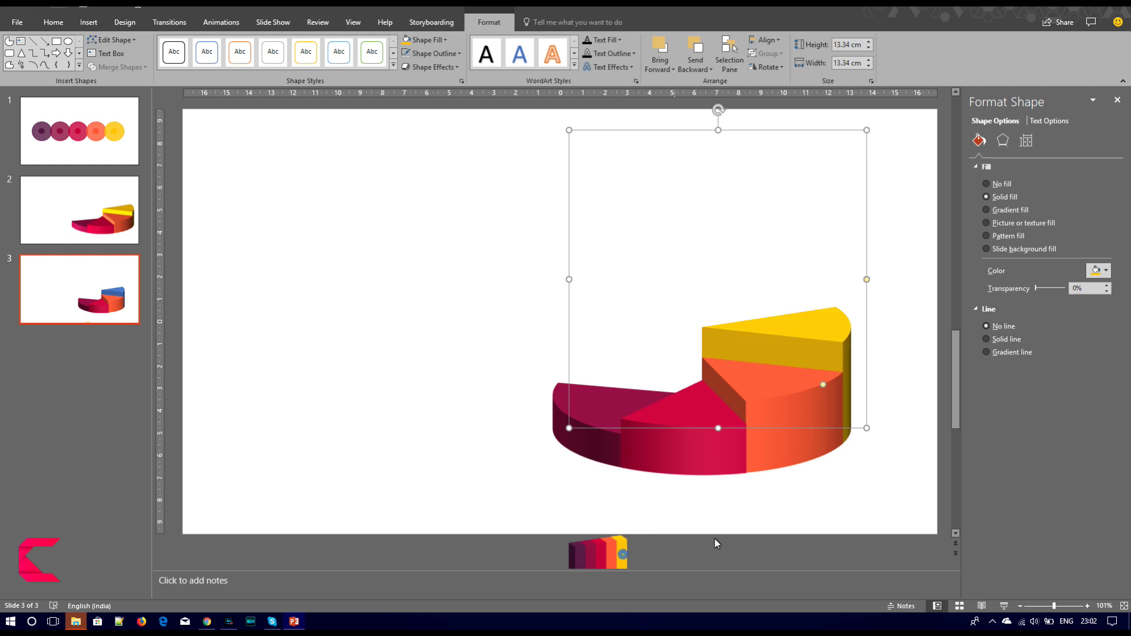
click(743, 504)
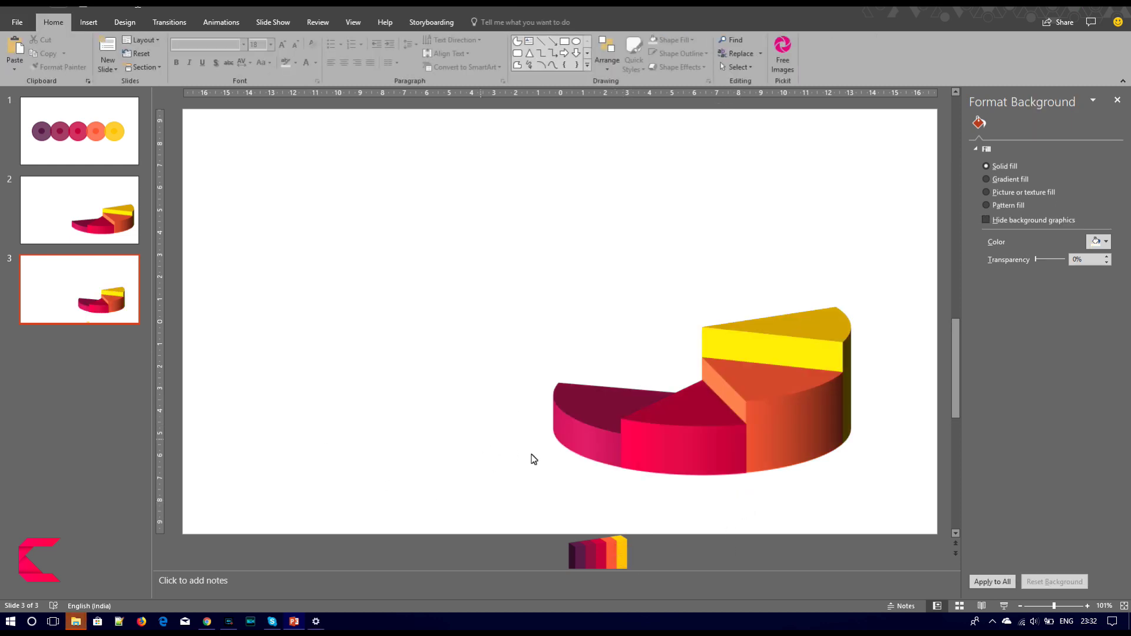
click(86, 22)
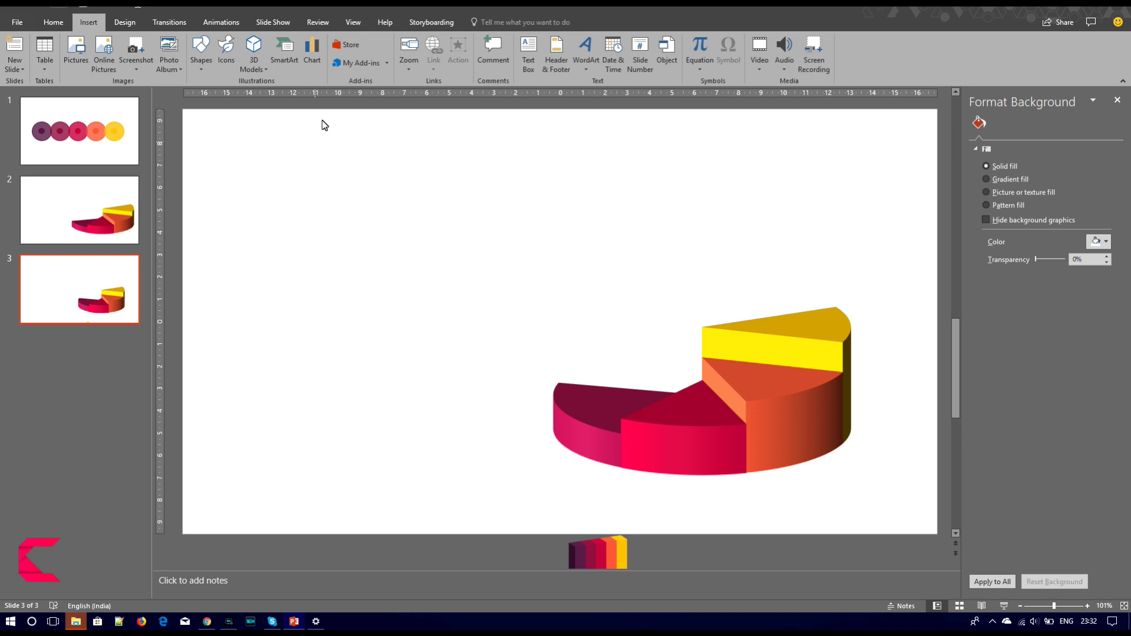
Open the icon library, then pick and unpick the laptop, monitor, phone and tablet icons.
click(227, 61)
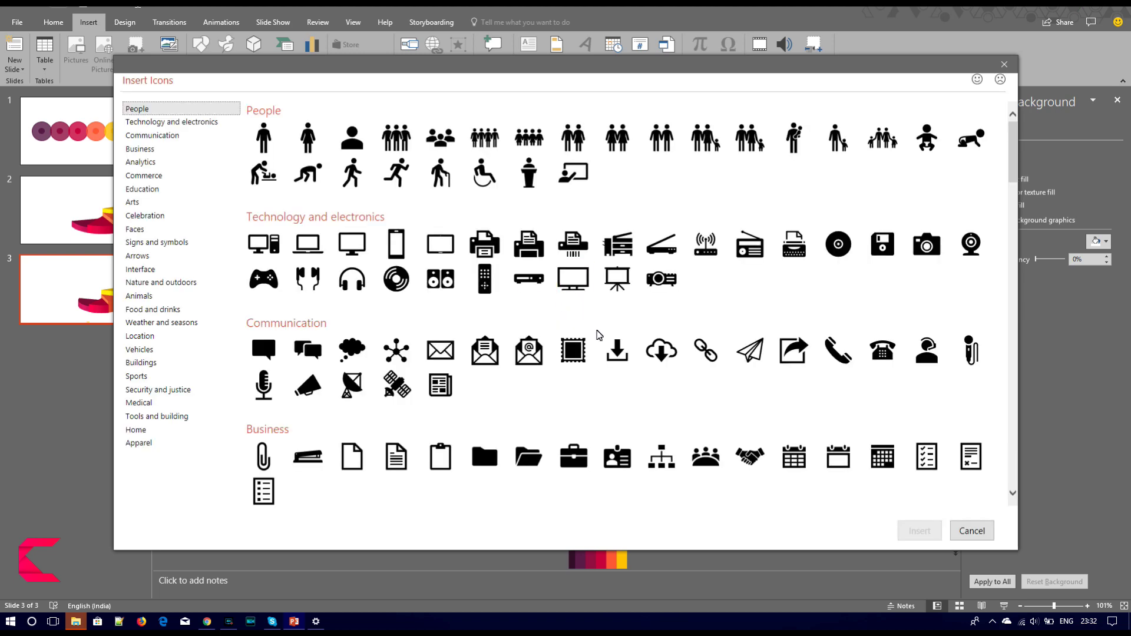
click(308, 243)
click(352, 243)
click(398, 244)
click(432, 242)
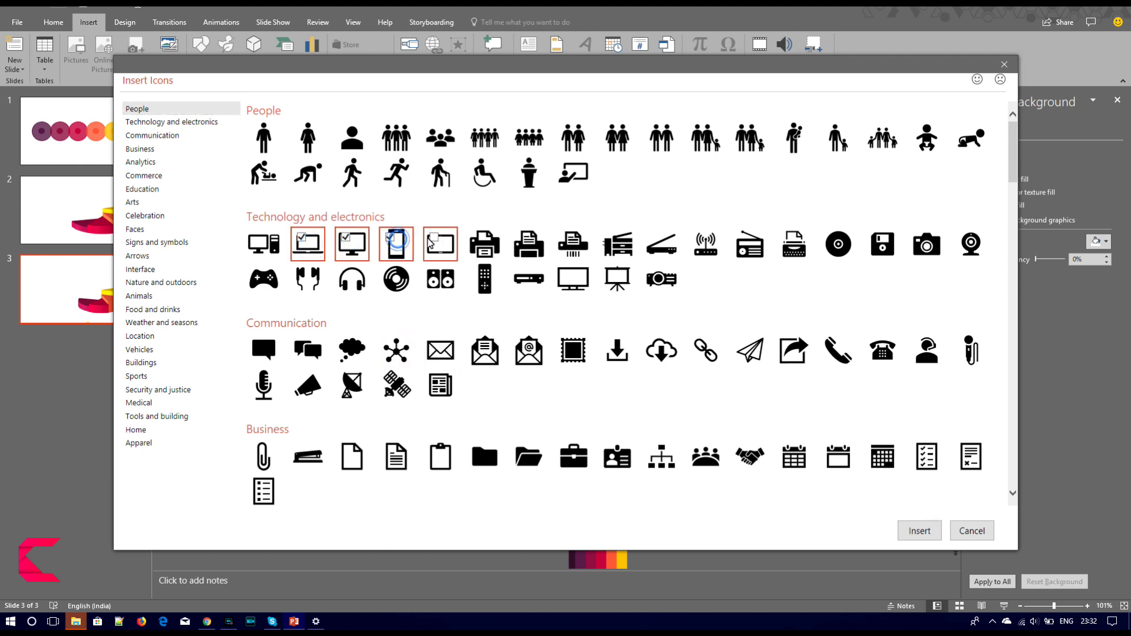
click(431, 241)
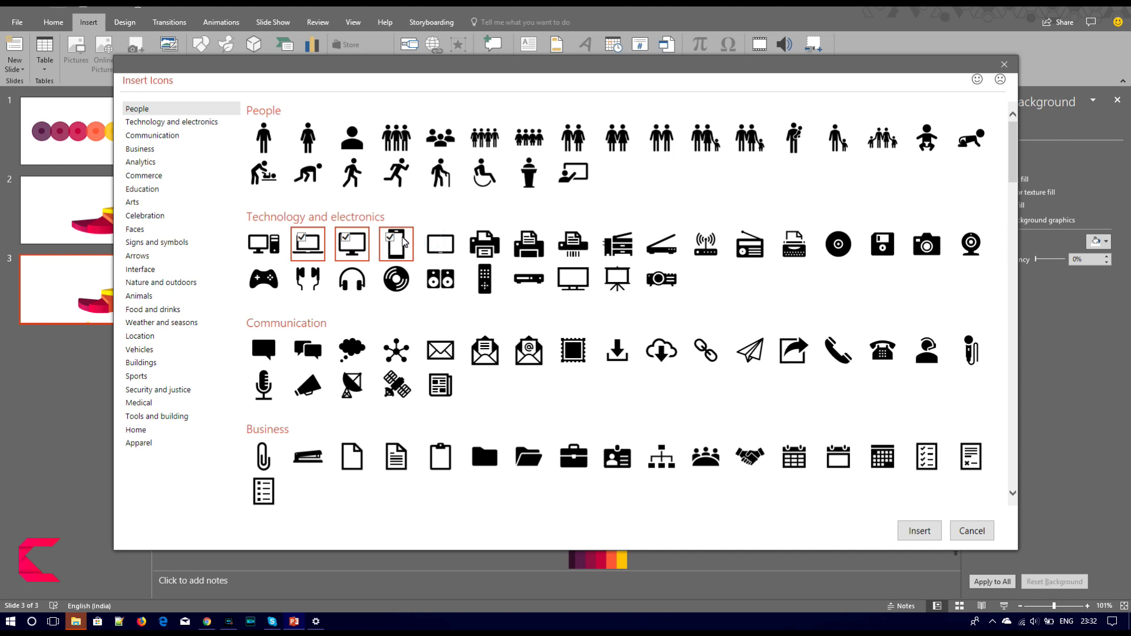
click(394, 241)
click(352, 243)
click(307, 243)
Choose the syringe, stethoscope, IV-bag and pulse icons and insert all four.
click(143, 351)
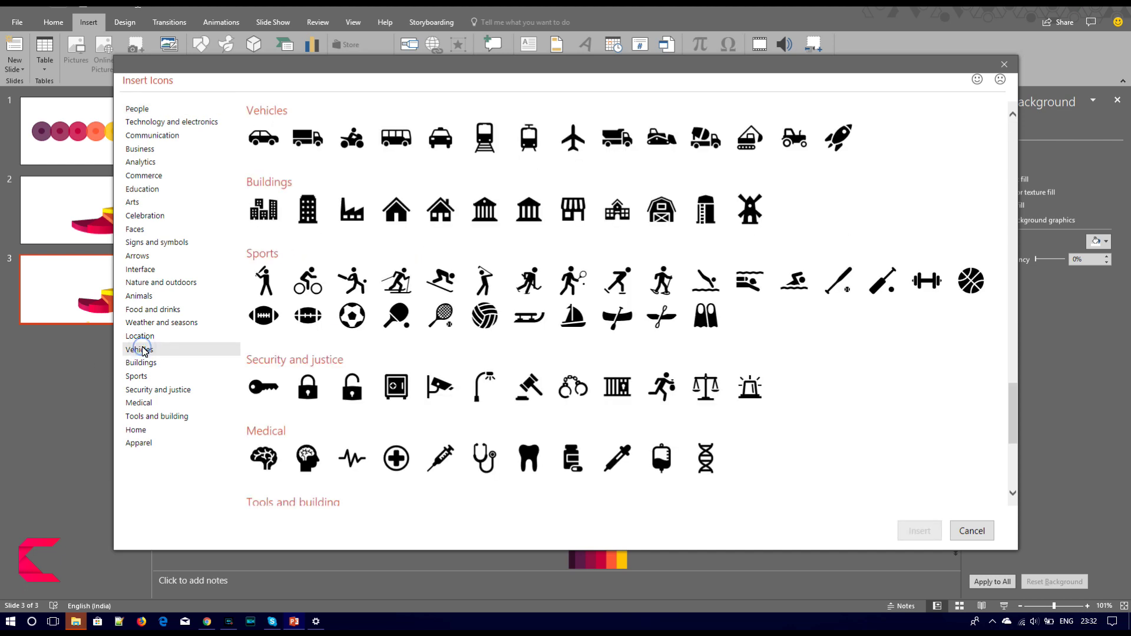
click(141, 378)
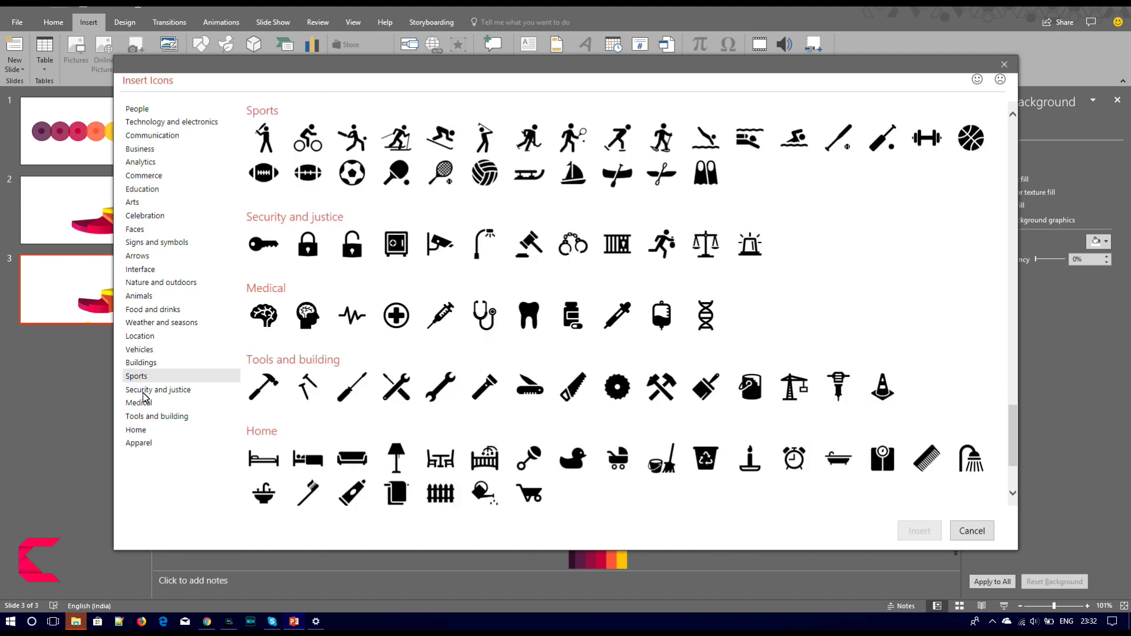
click(442, 313)
click(484, 314)
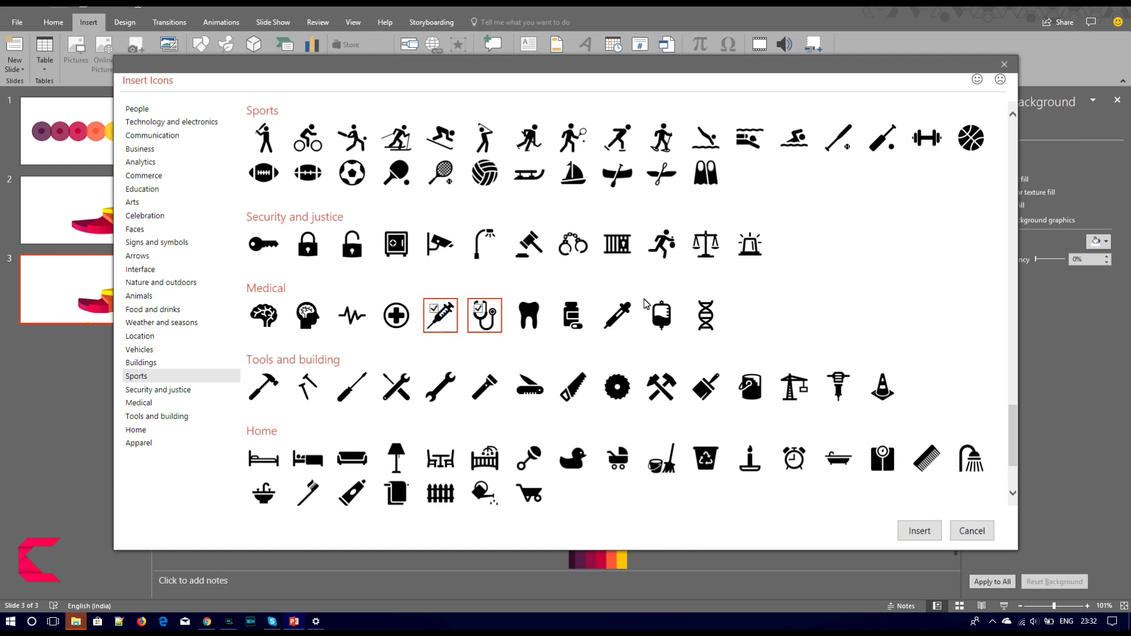
click(660, 312)
click(346, 316)
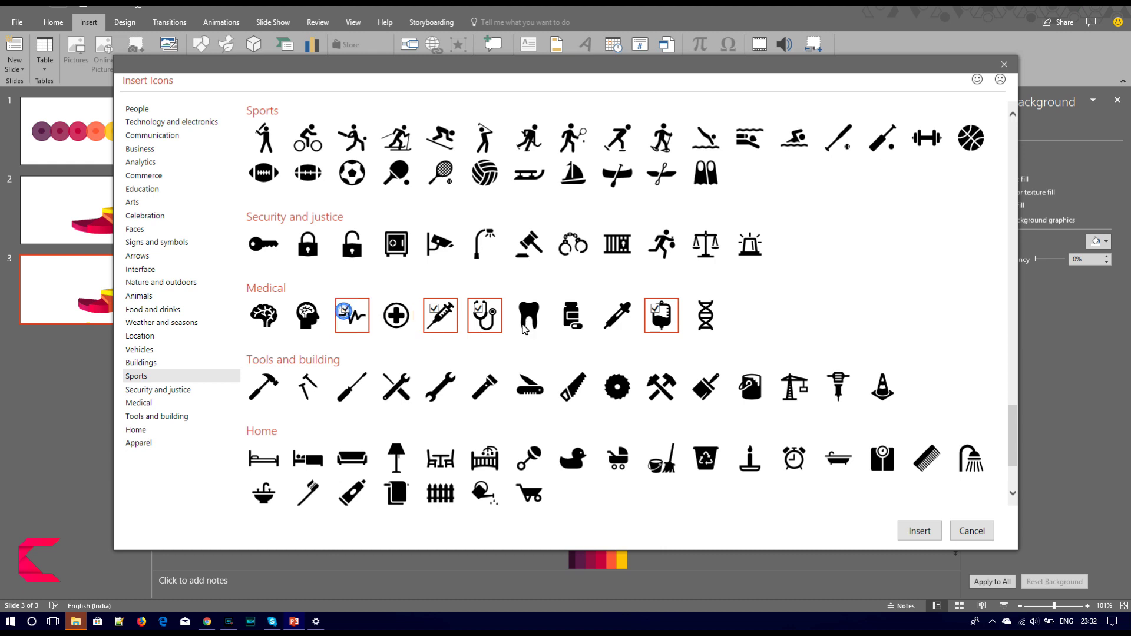
click(921, 531)
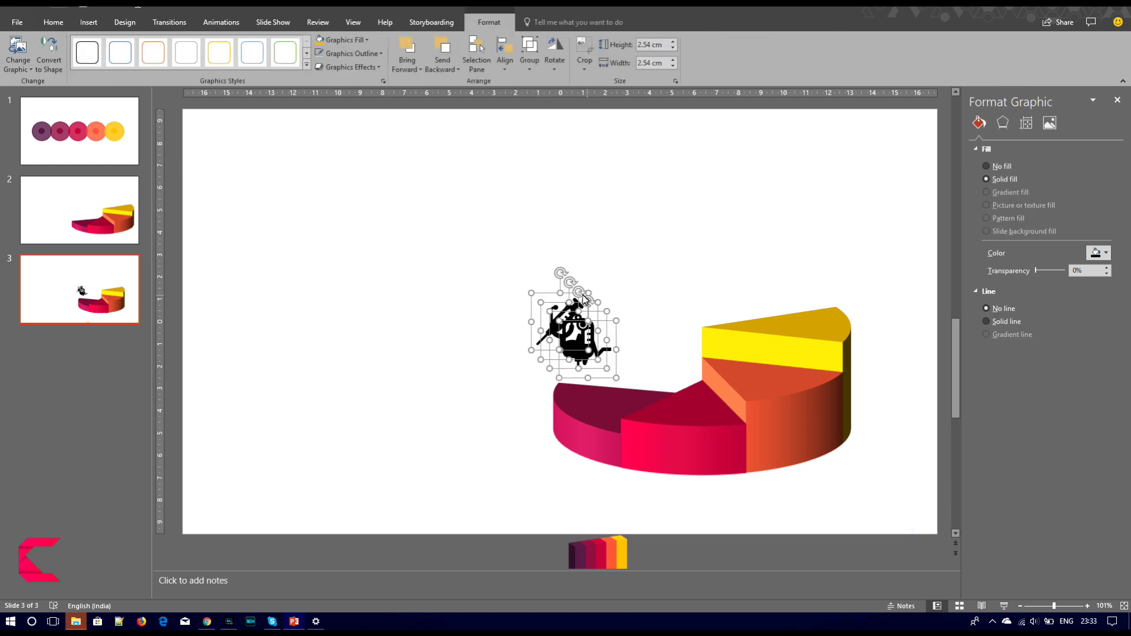
Step the four icons' height down to 1 cm.
click(673, 49)
click(673, 49)
click(672, 48)
click(673, 49)
click(673, 49)
click(672, 49)
click(672, 49)
click(673, 49)
click(672, 49)
click(673, 49)
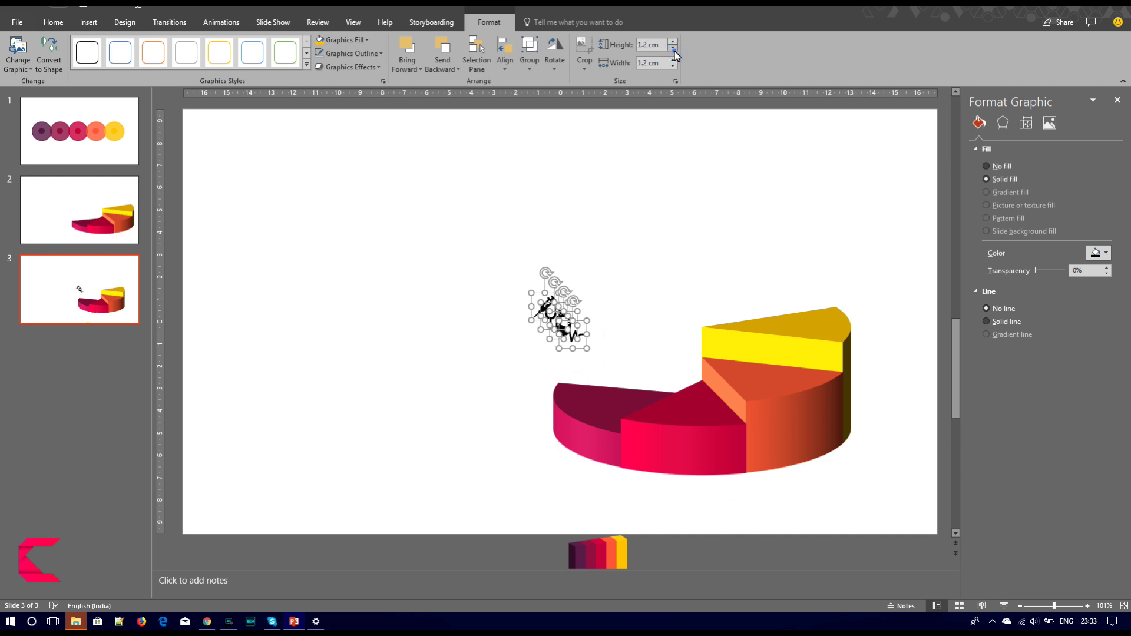
click(673, 50)
click(672, 50)
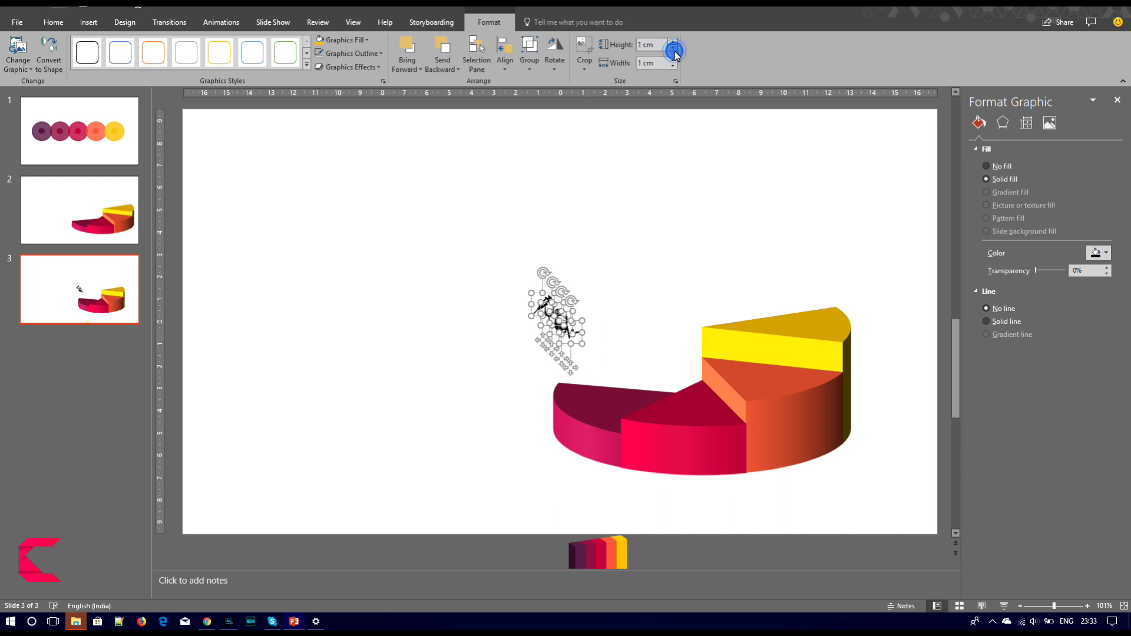
Spread the pulse, IV-bag, stethoscope and syringe icons diagonally above the pie.
click(595, 330)
mouse_move(573, 336)
mouse_down()
mouse_move(639, 340)
mouse_move(790, 272)
mouse_move(736, 272)
mouse_up()
mouse_move(560, 329)
mouse_down()
mouse_move(780, 206)
mouse_move(817, 207)
mouse_up()
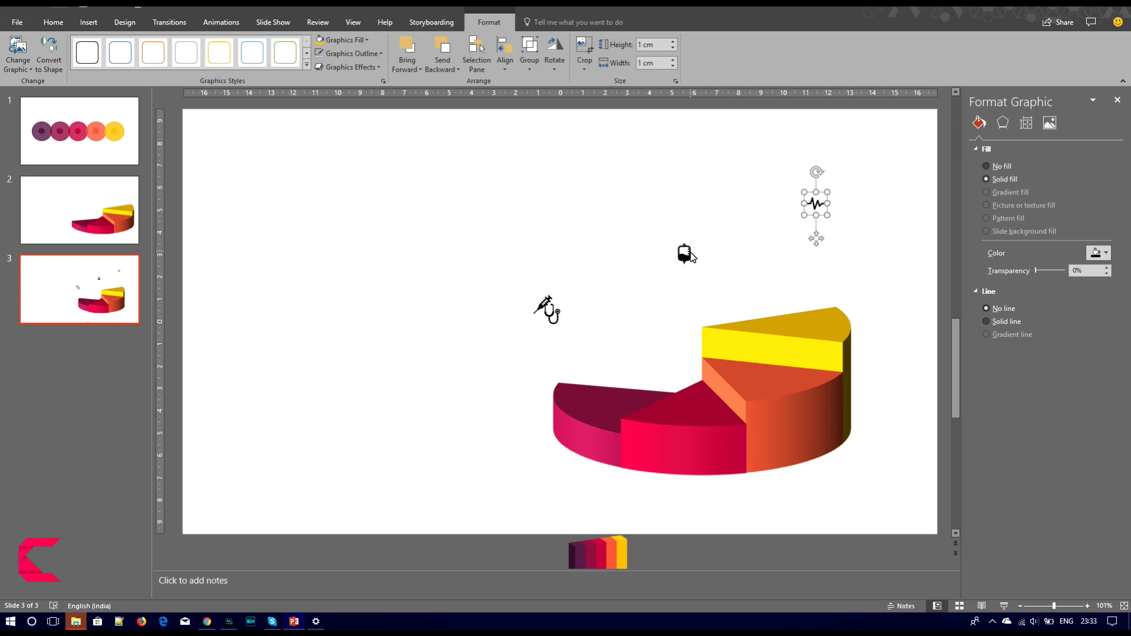
drag(689, 253, 723, 245)
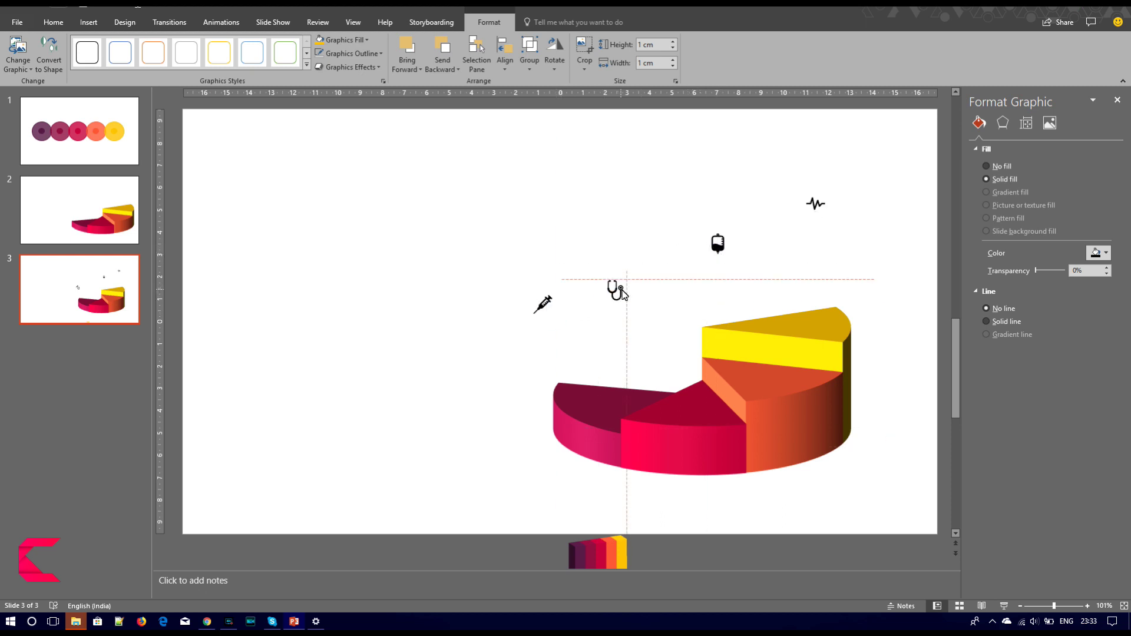
drag(557, 316, 633, 296)
drag(539, 306, 507, 353)
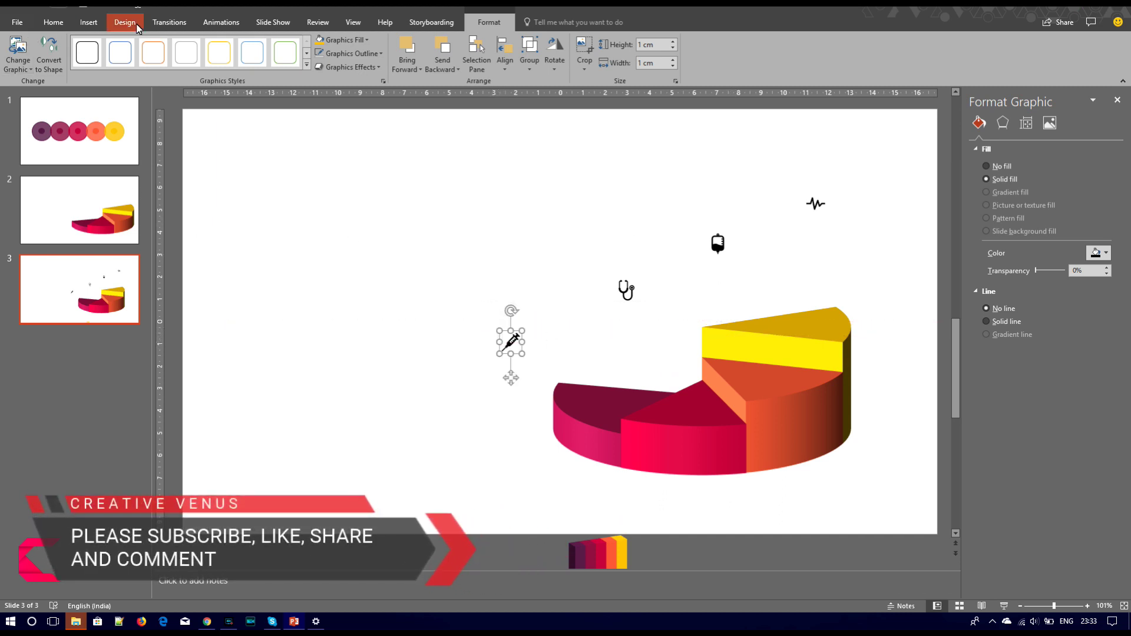
click(98, 25)
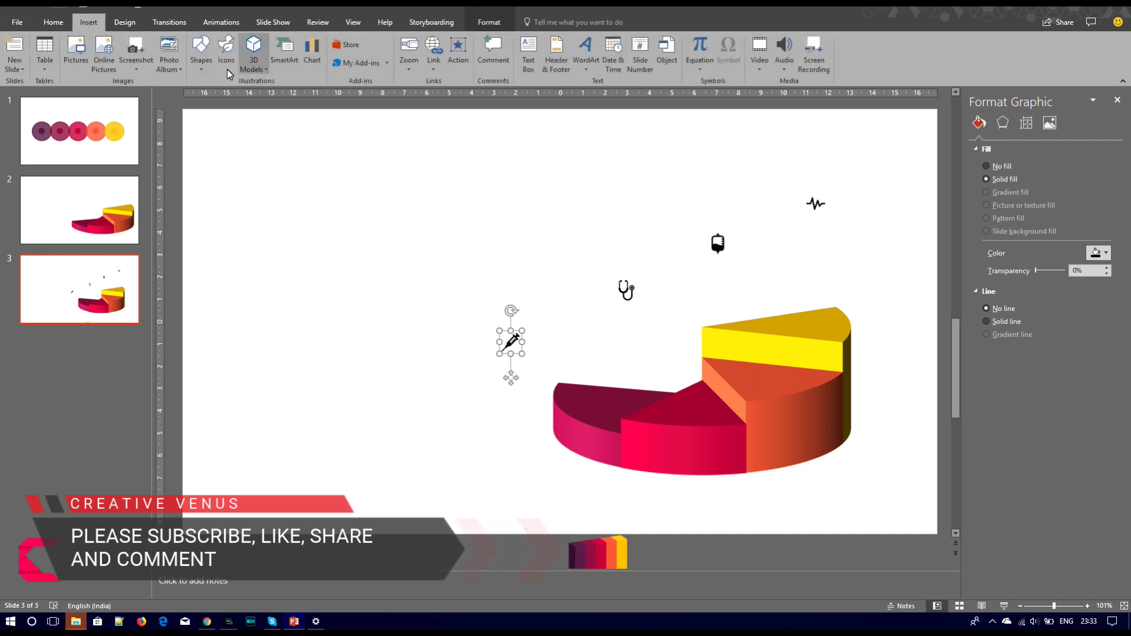
Draw a text box beside the syringe icon and type 'Heading'.
click(527, 60)
drag(532, 329, 534, 334)
drag(598, 352, 594, 351)
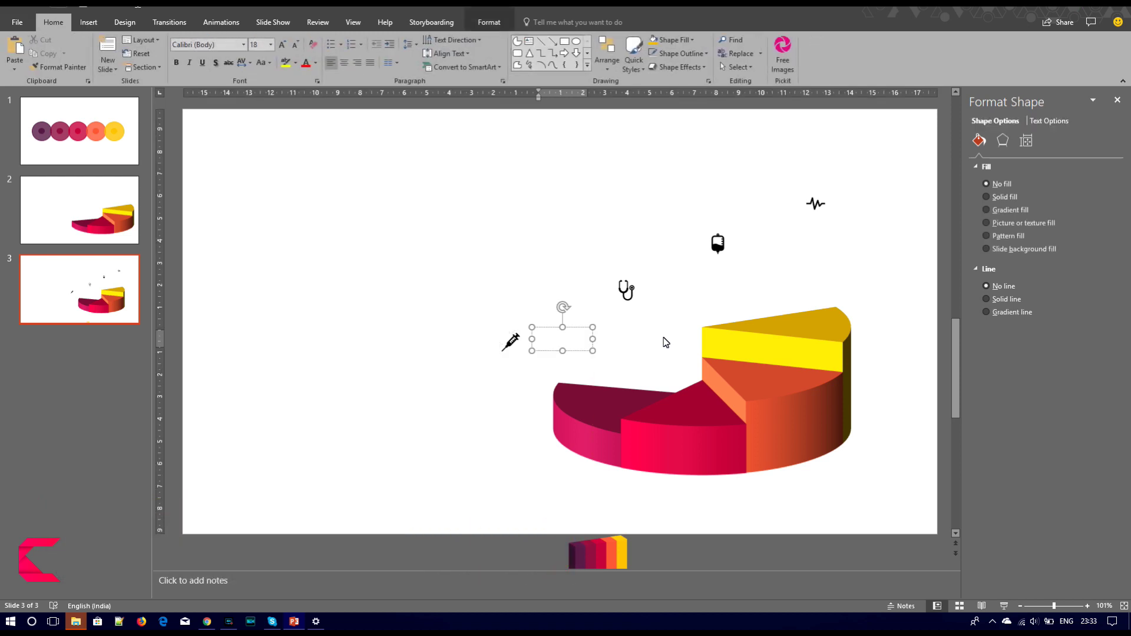
text(heading)
Set the heading to Montserrat Light, 12 pt, and place it next to the syringe.
key(ctrl+a)
click(214, 47)
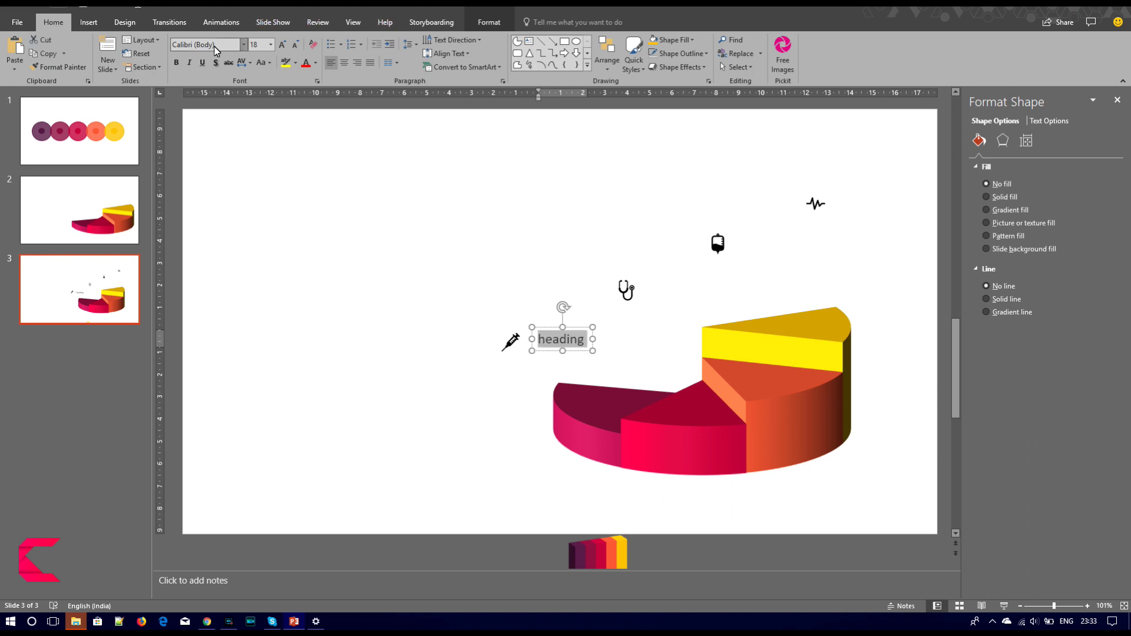
text(Month)
text(t)
text(at)
key(Return)
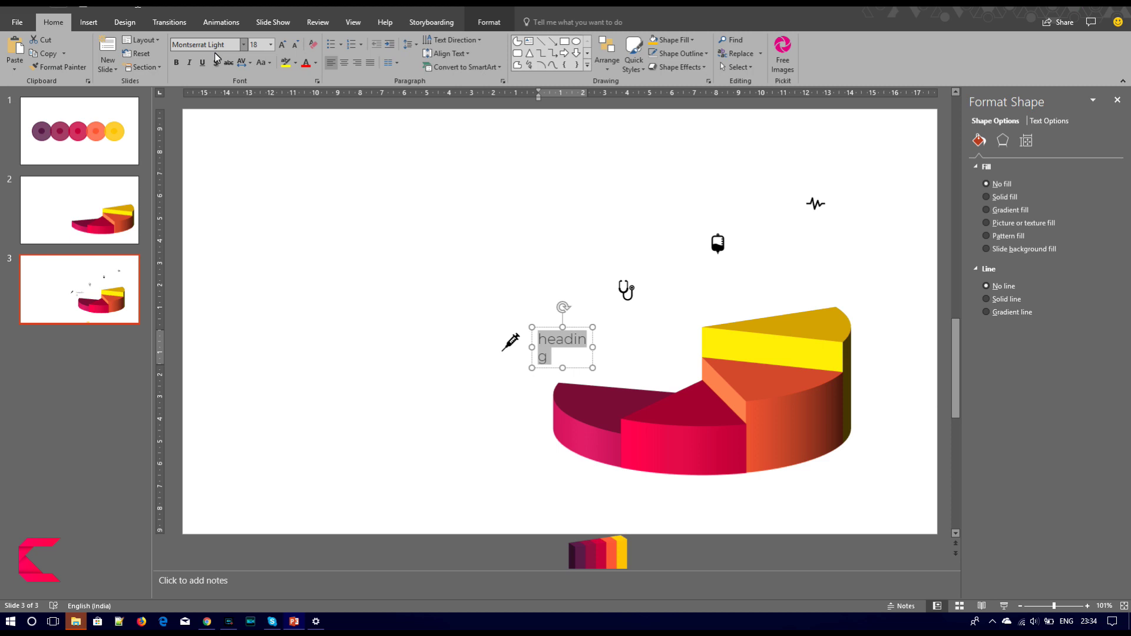
click(296, 46)
click(297, 47)
click(299, 51)
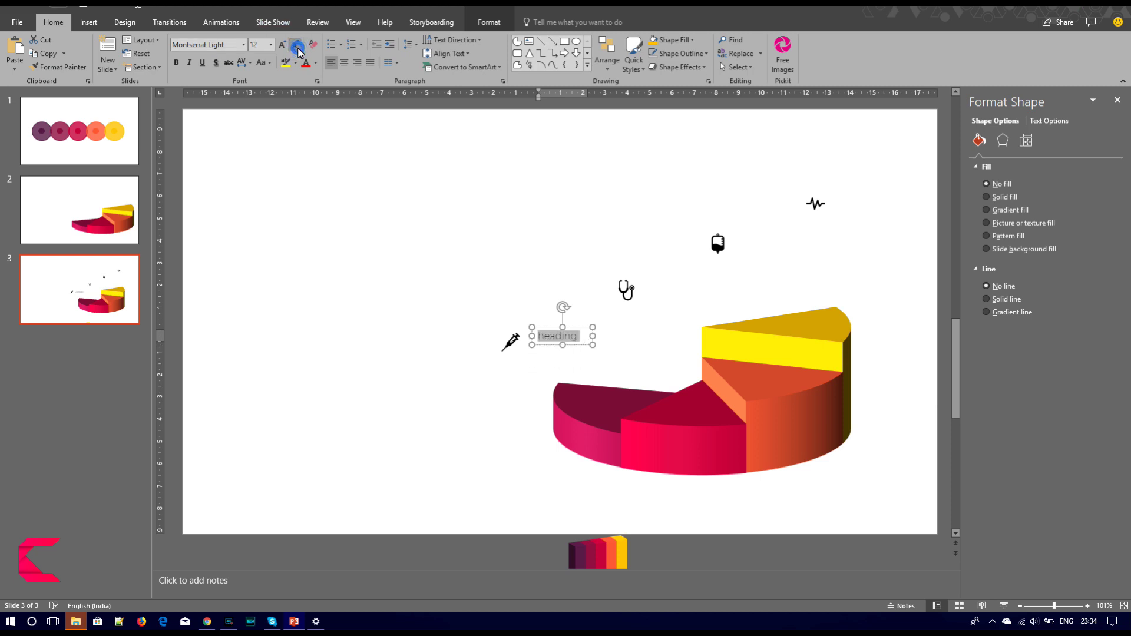
text(H)
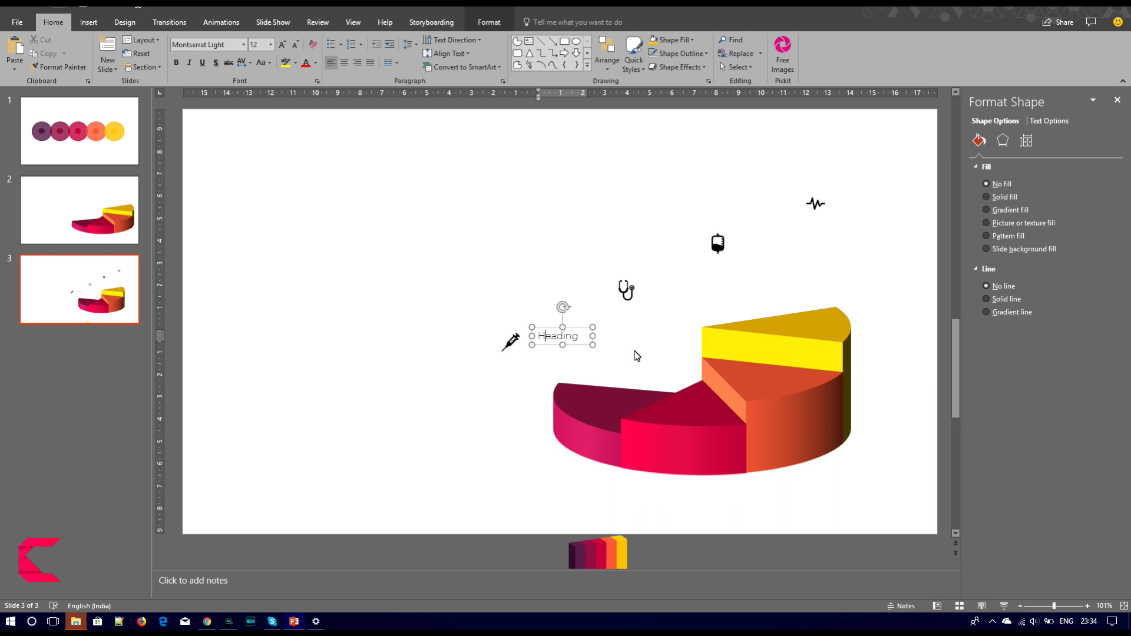
drag(557, 348, 544, 356)
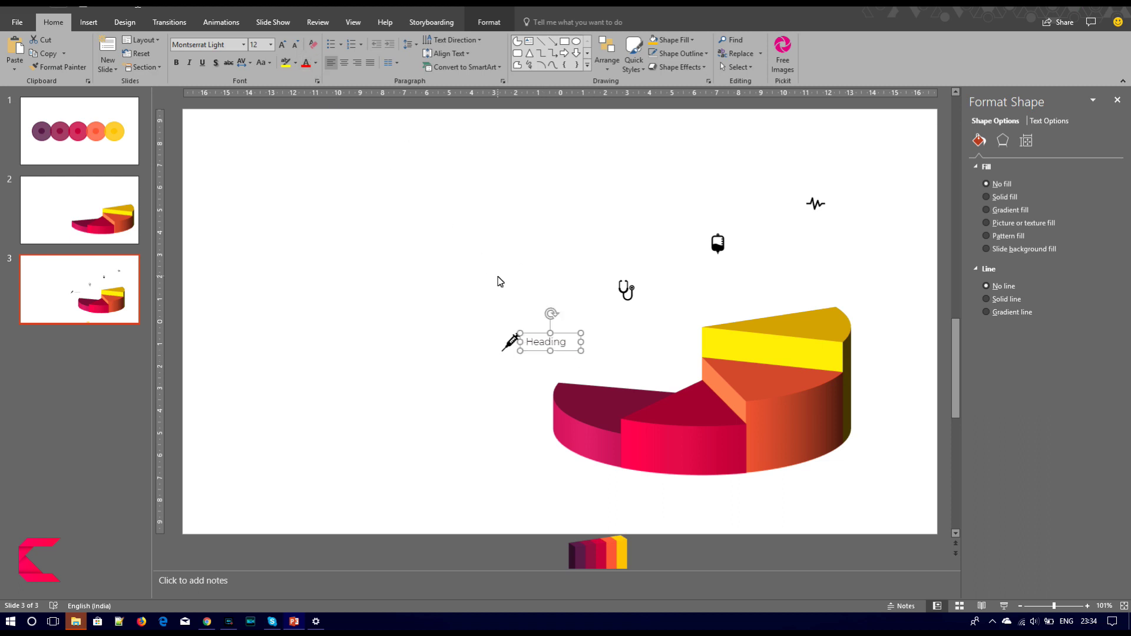
Duplicate the Heading box below the original and expand =lorem(1) into placeholder text.
key(ctrl+d)
mouse_move(538, 362)
mouse_down()
mouse_move(529, 364)
mouse_move(537, 359)
mouse_up()
double_click(541, 357)
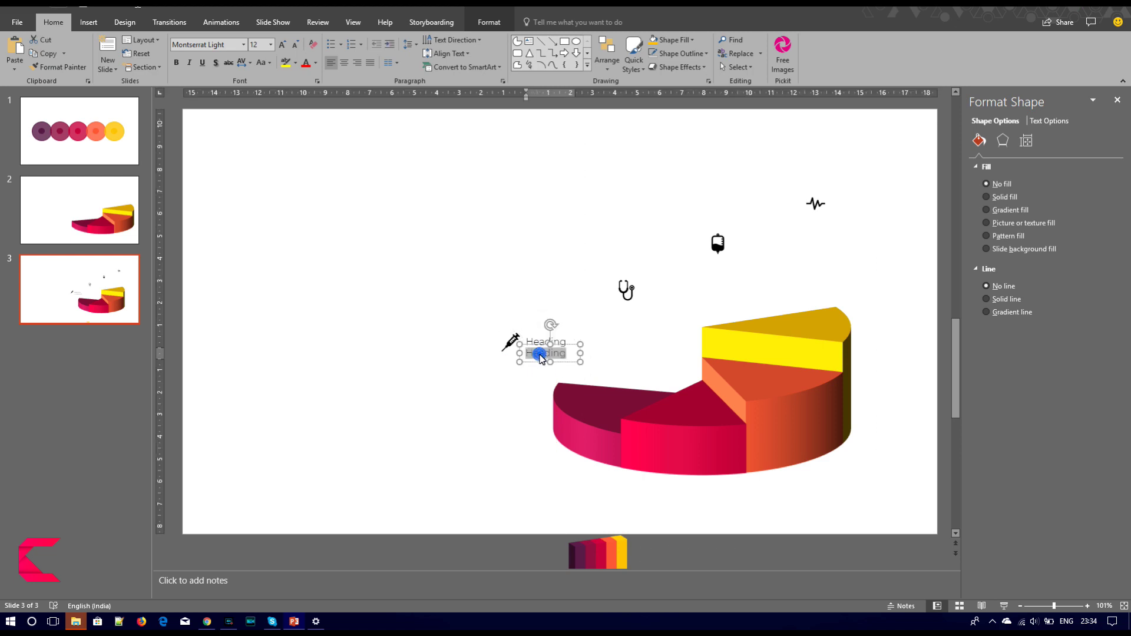
key(BackSpace)
text(=lorem)
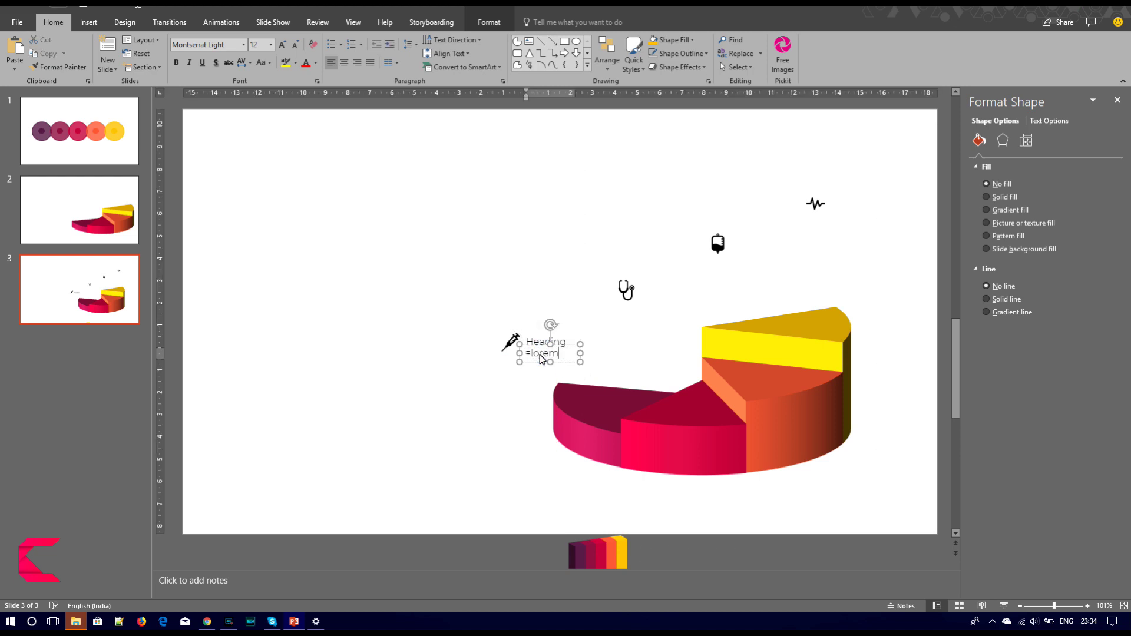
text((1)
text())
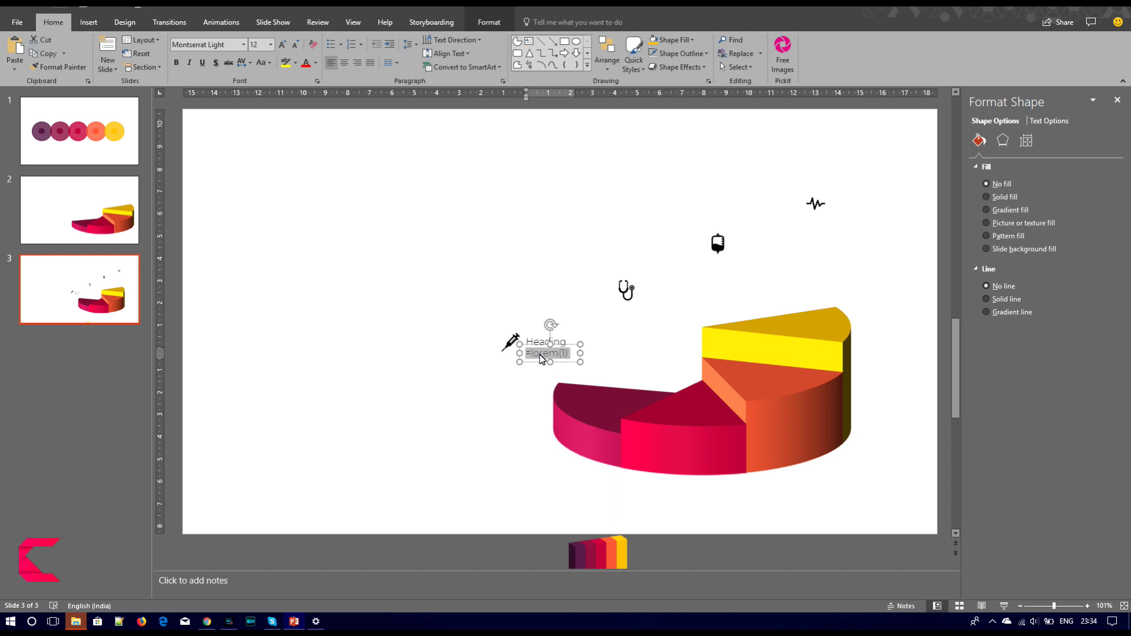
key(BackSpace)
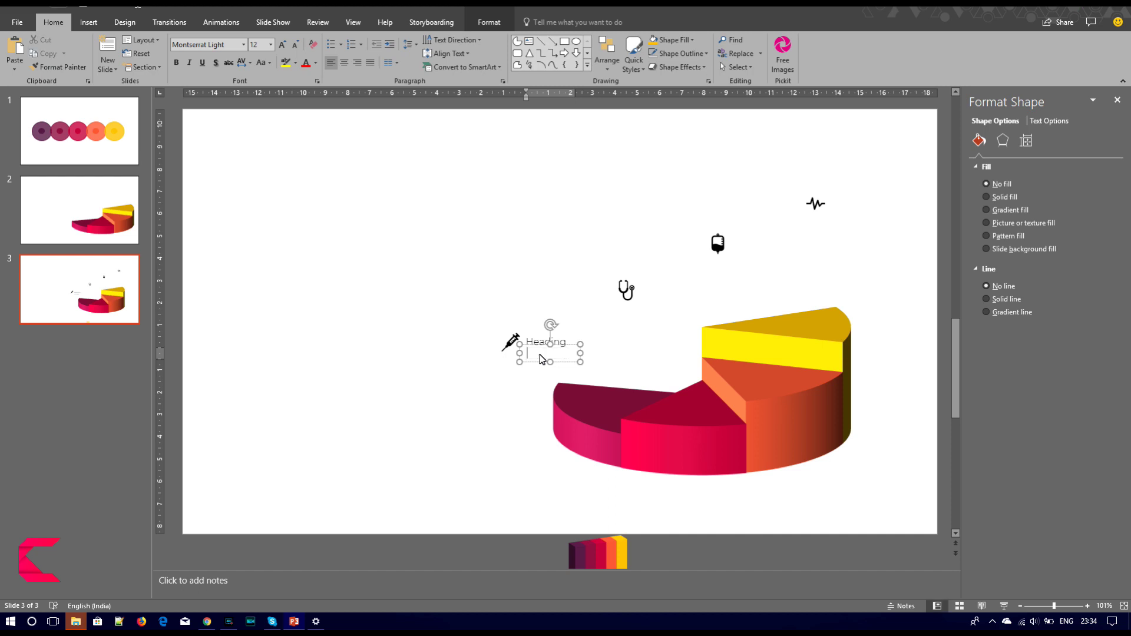
key(ctrl+z)
key(End)
key(Return)
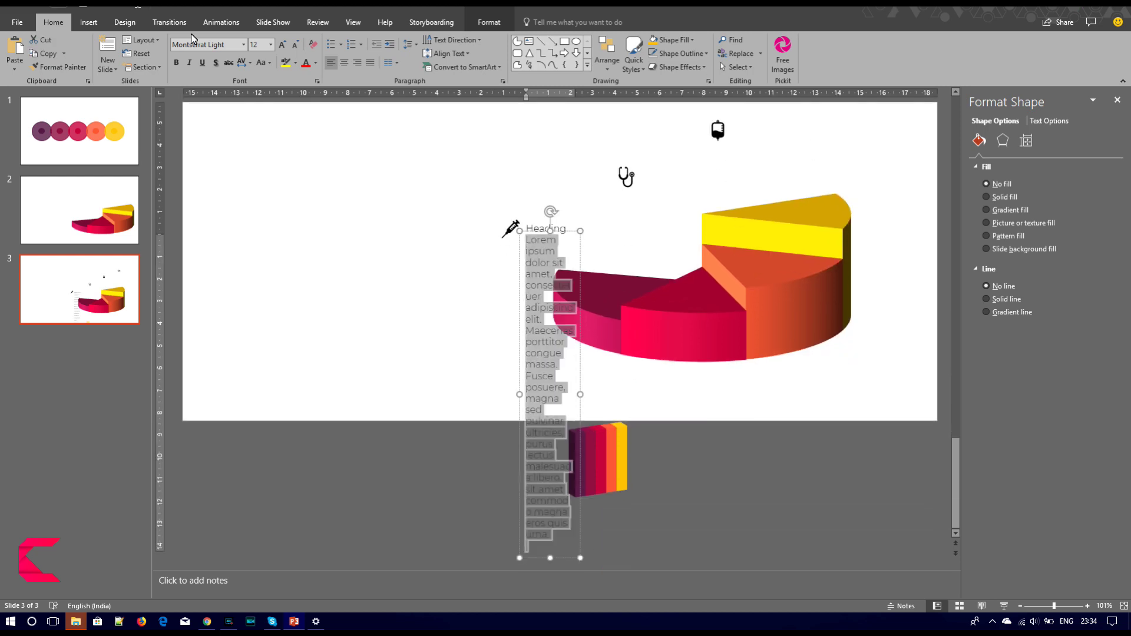
Shrink the placeholder text to 7 pt and widen its text box.
click(295, 46)
click(295, 46)
click(295, 46)
click(295, 46)
click(296, 47)
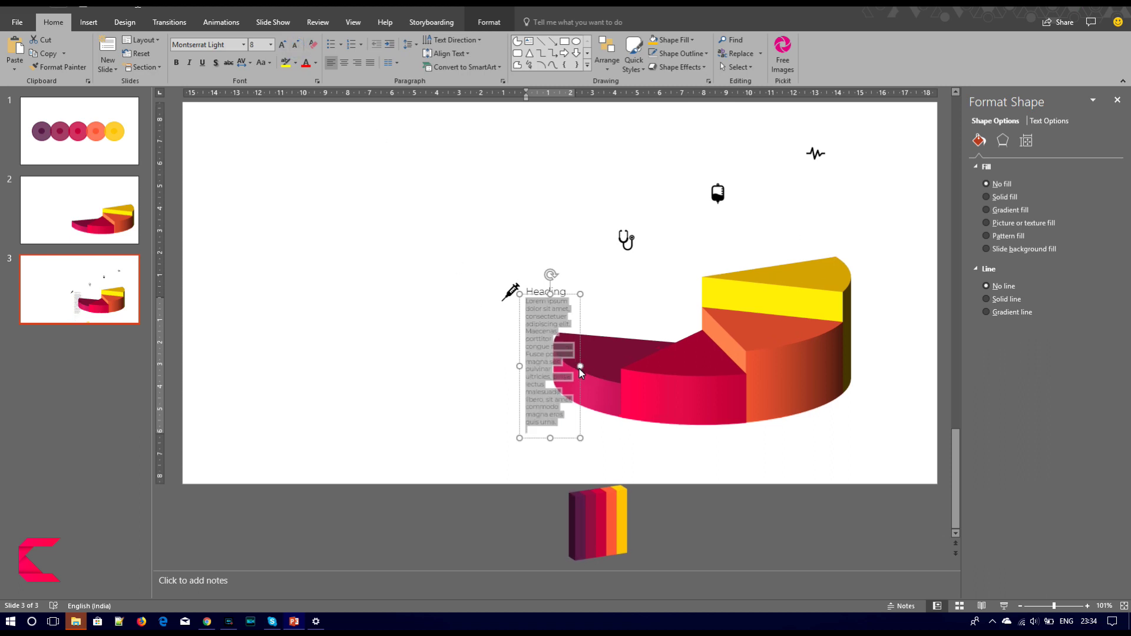
drag(580, 367, 621, 352)
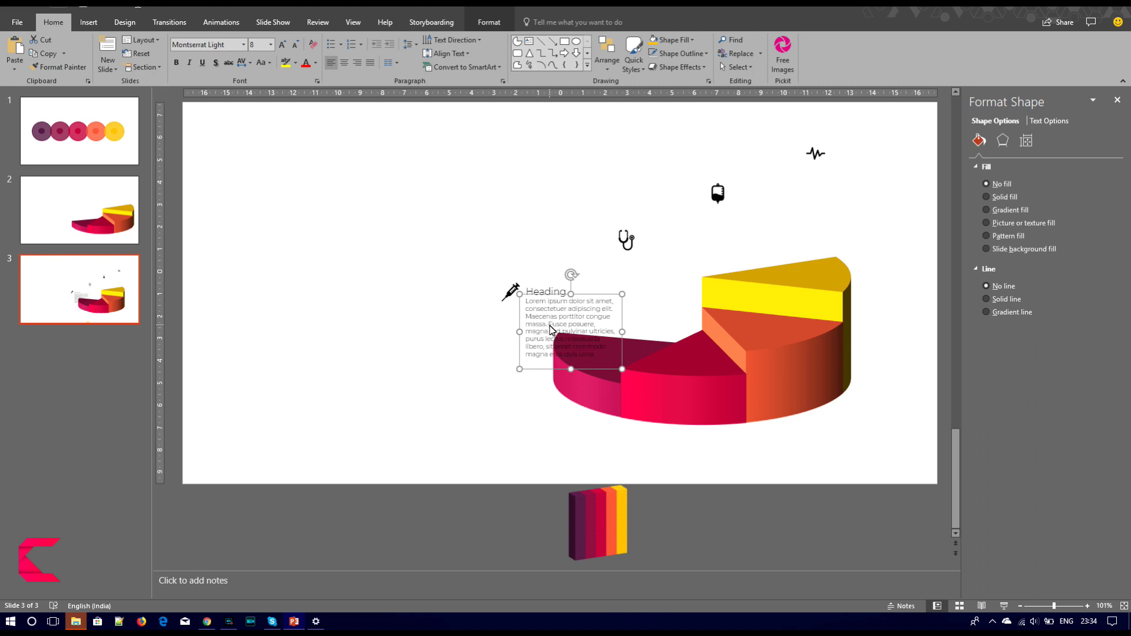
click(296, 46)
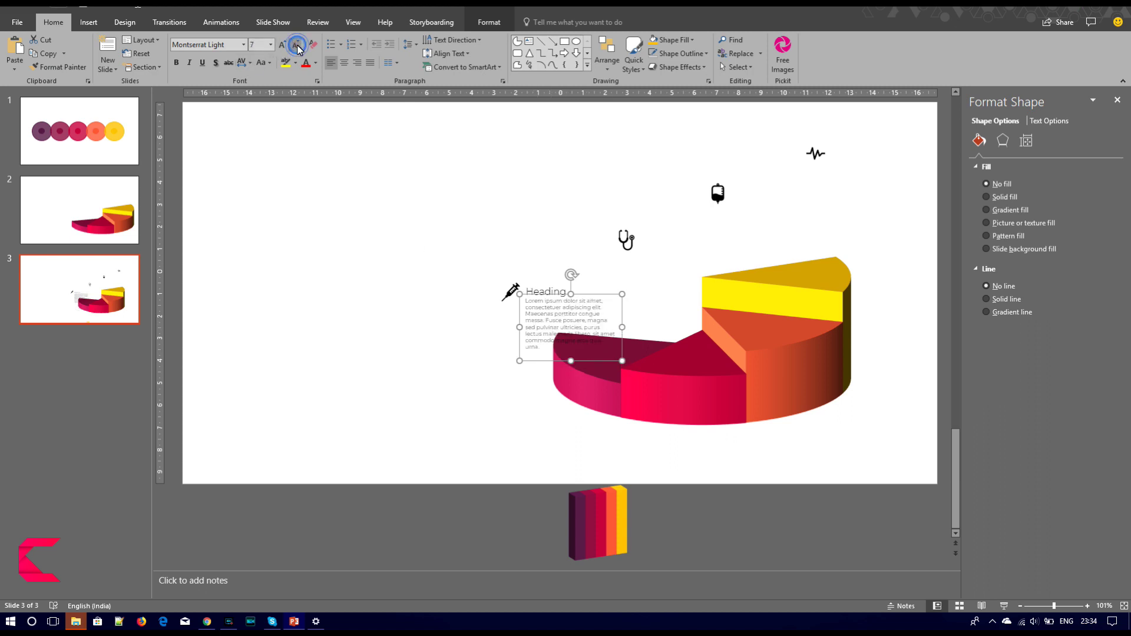
Delete the sentences from 'Fusce posuere' onward, justify the text, and adjust the box width.
drag(545, 321, 661, 390)
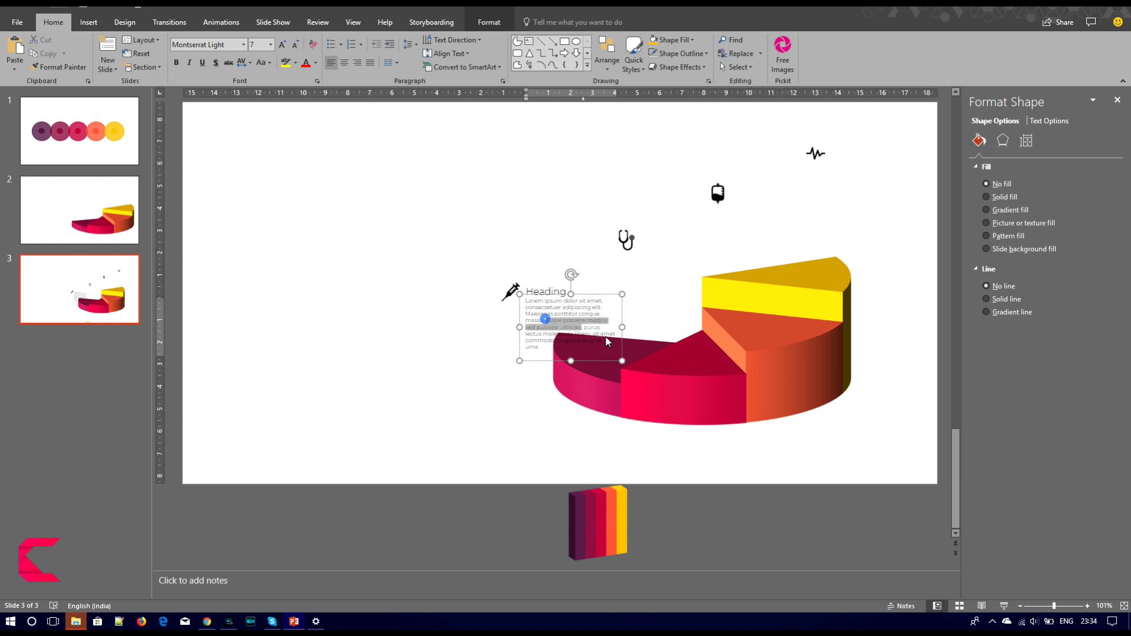
key(Delete)
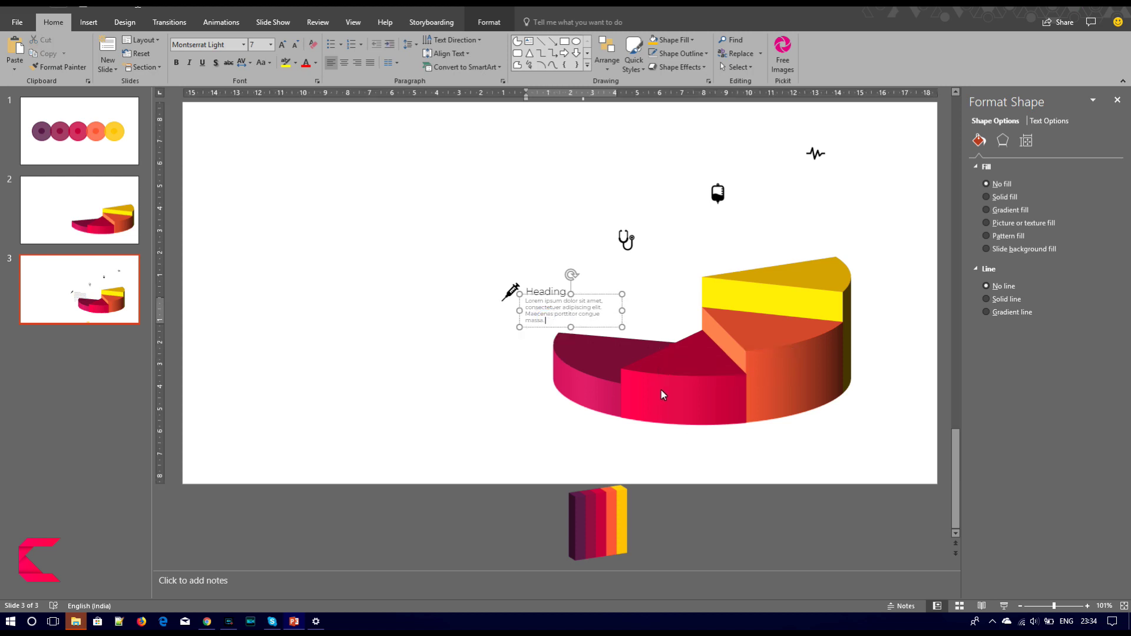
click(622, 311)
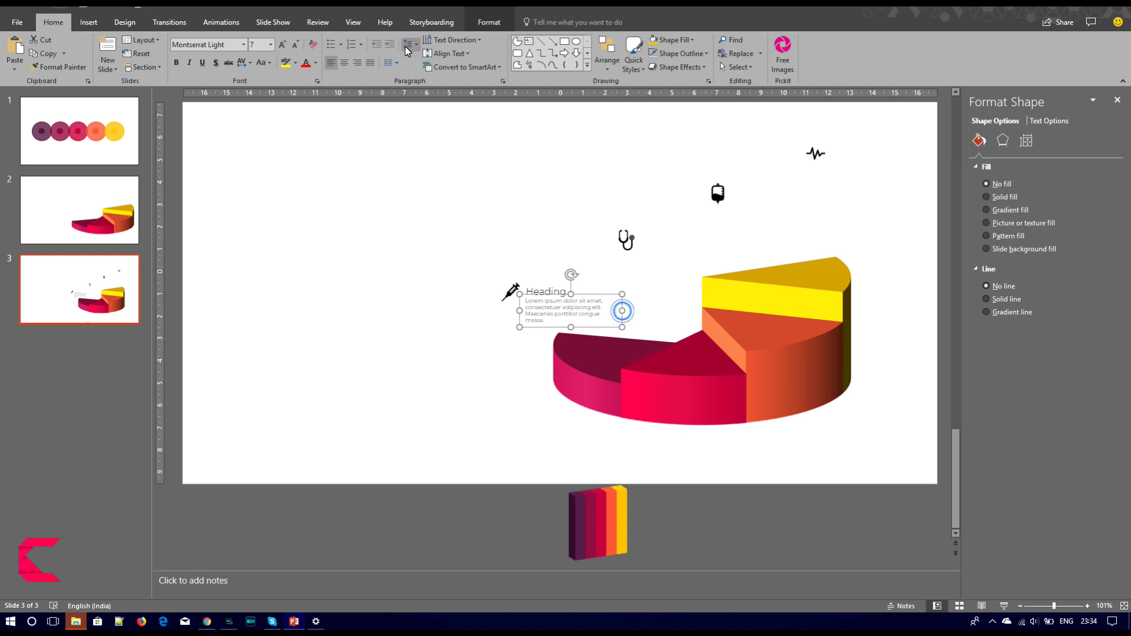
click(368, 64)
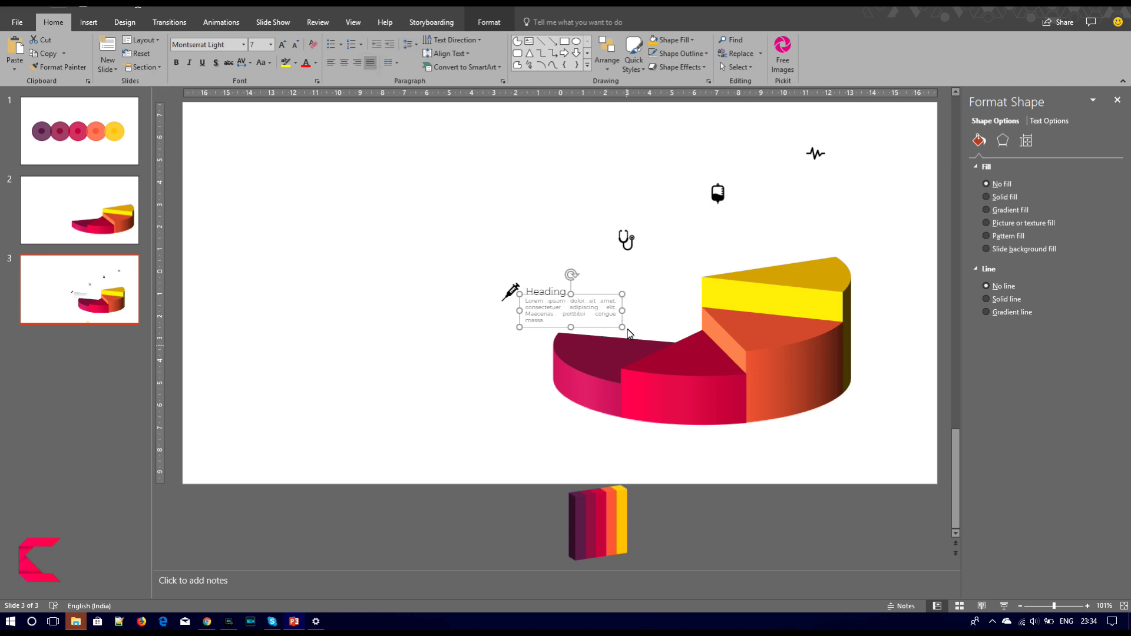
drag(624, 318, 622, 319)
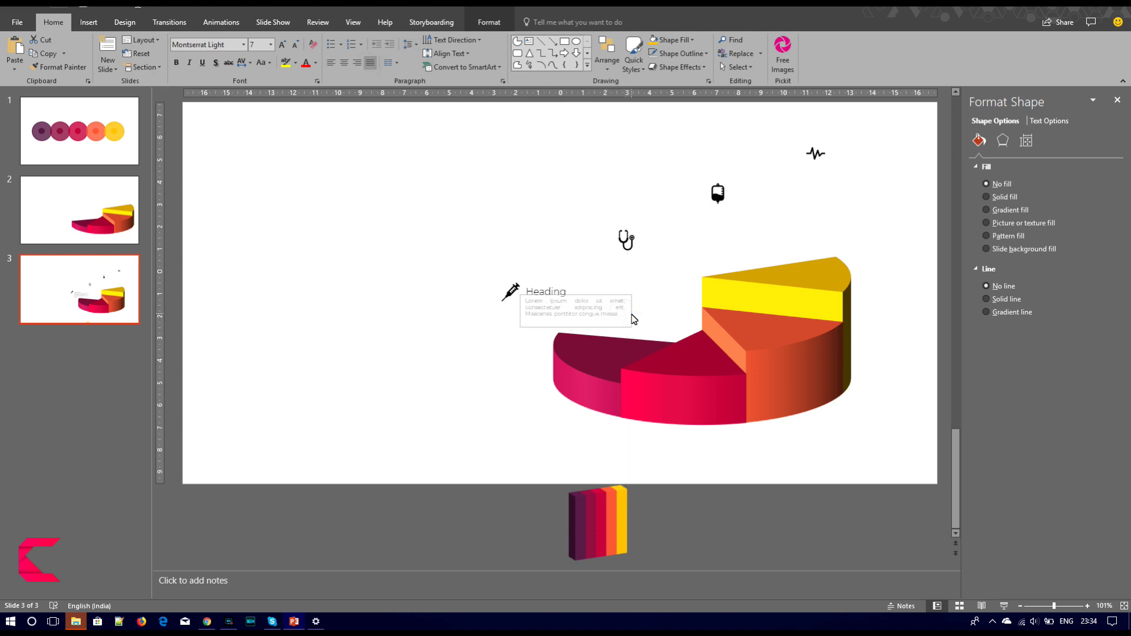
drag(623, 319, 628, 330)
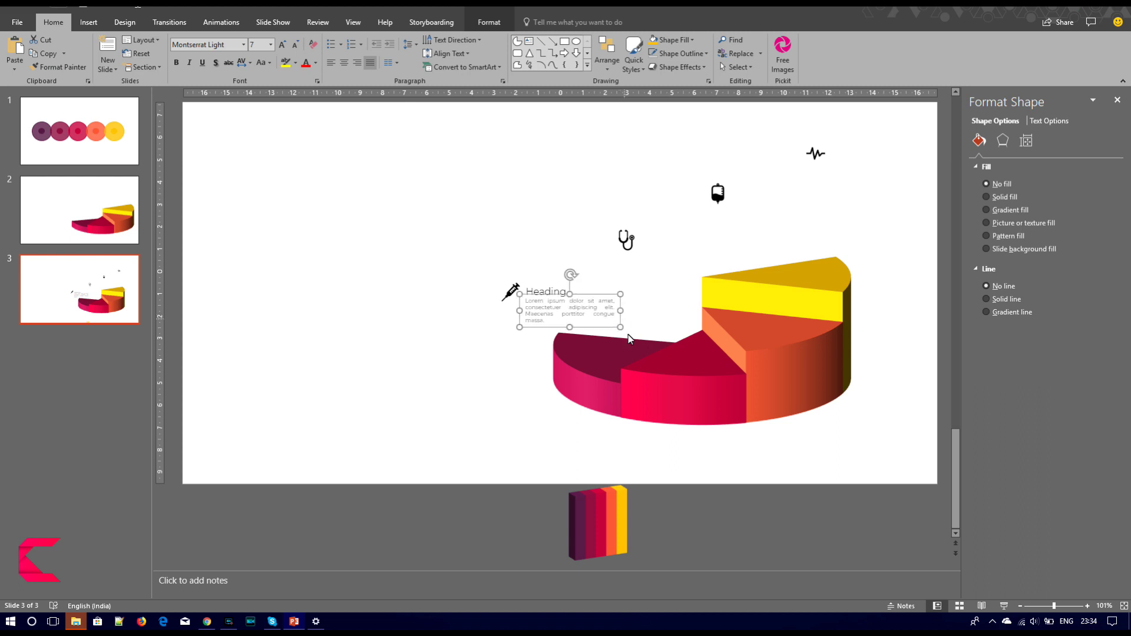
click(315, 62)
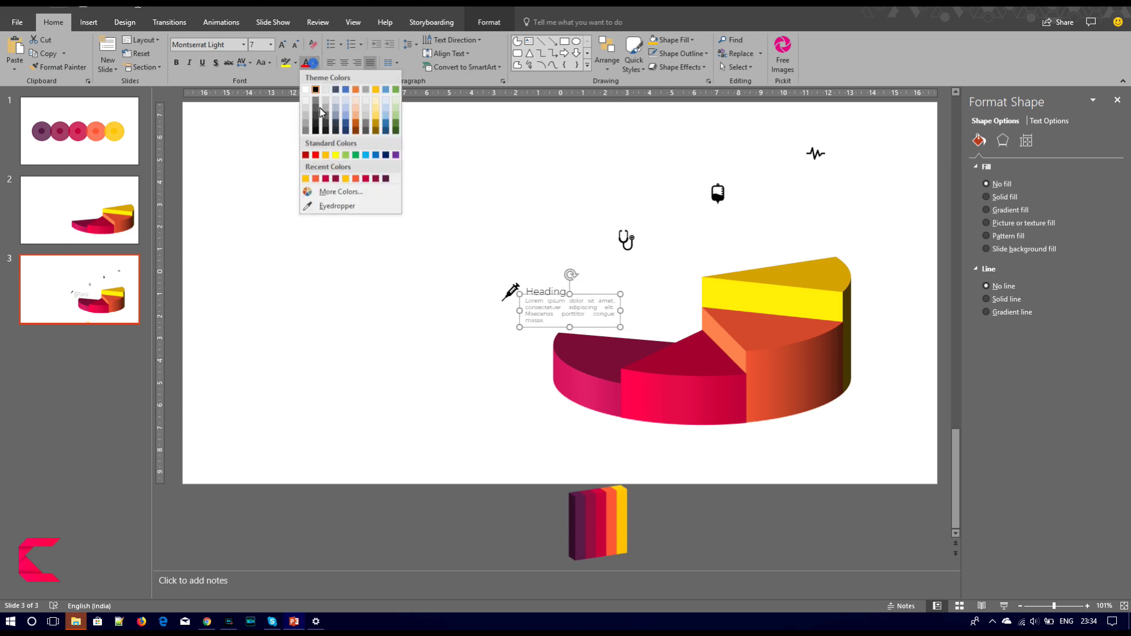
Colour the body text and Heading with the pie chart's pink using the eyedropper.
click(339, 206)
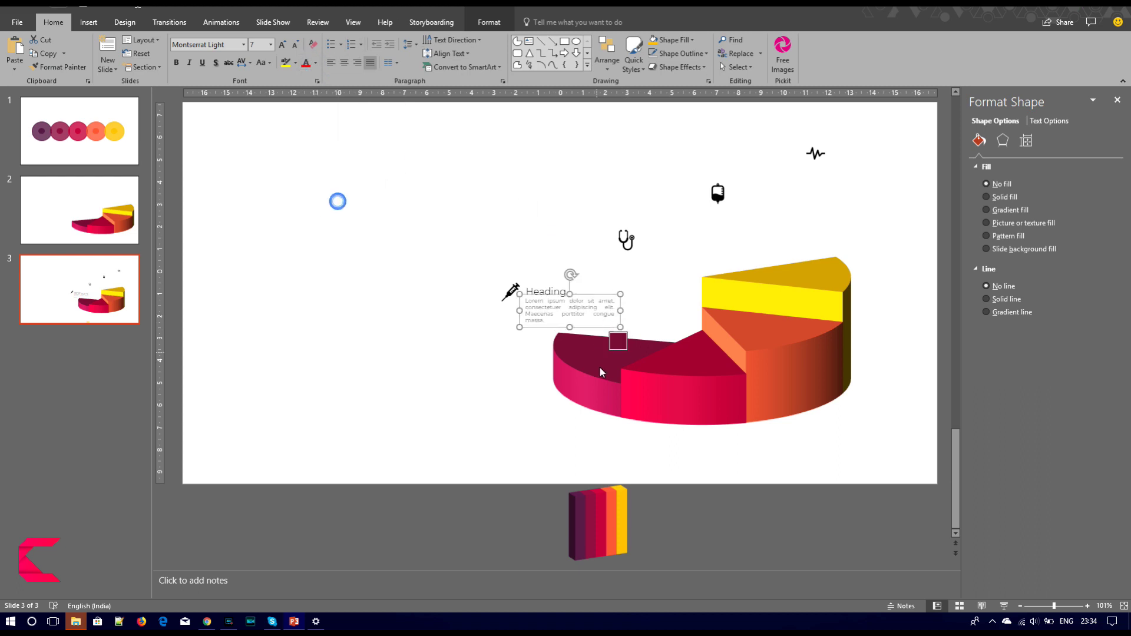
click(571, 378)
click(553, 285)
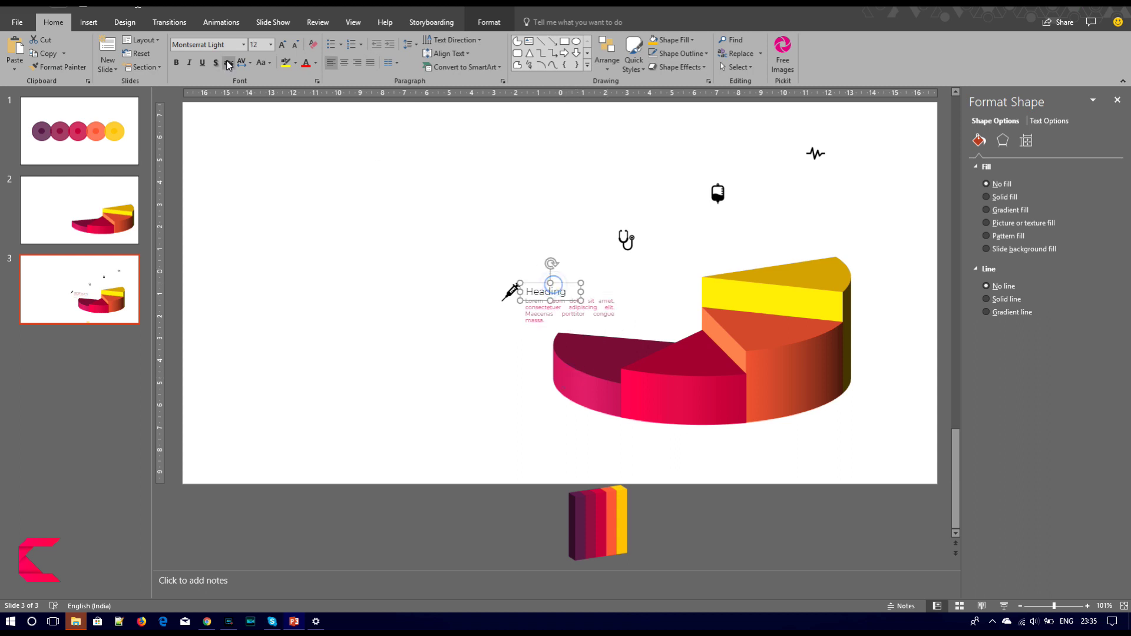
click(316, 63)
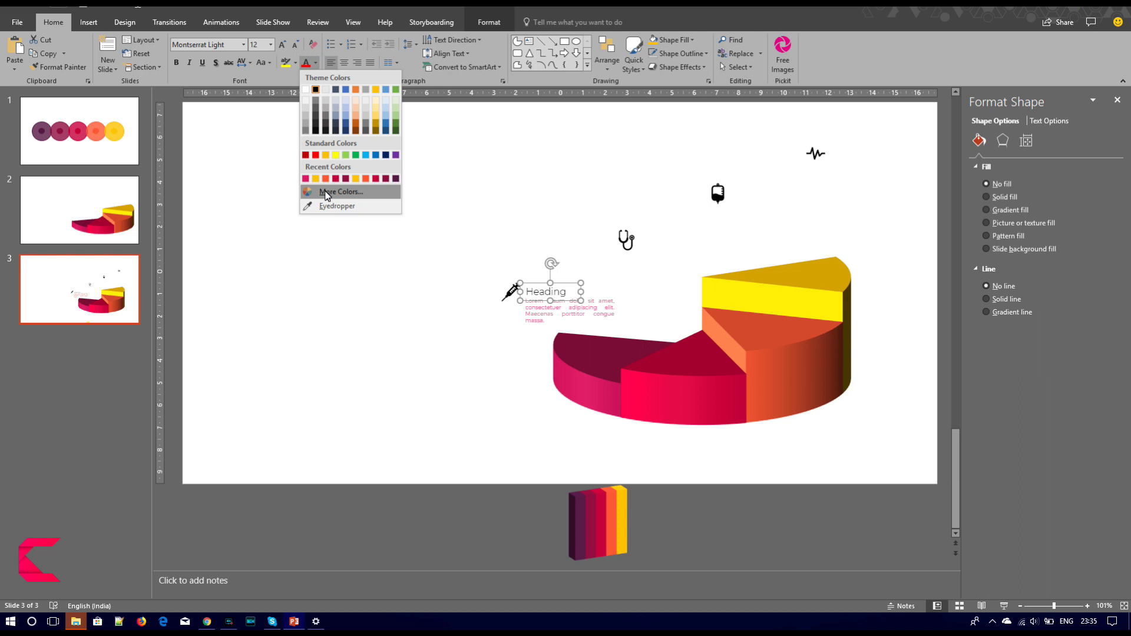
click(305, 179)
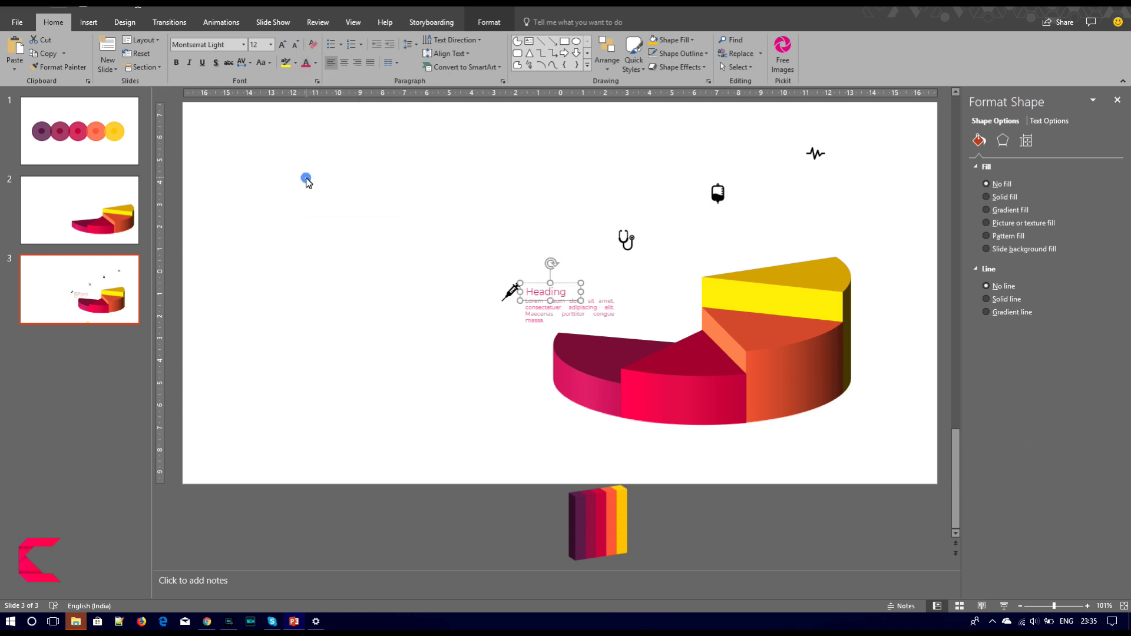
Fill the syringe icon with the same pink and place it beside the heading.
click(460, 355)
click(510, 292)
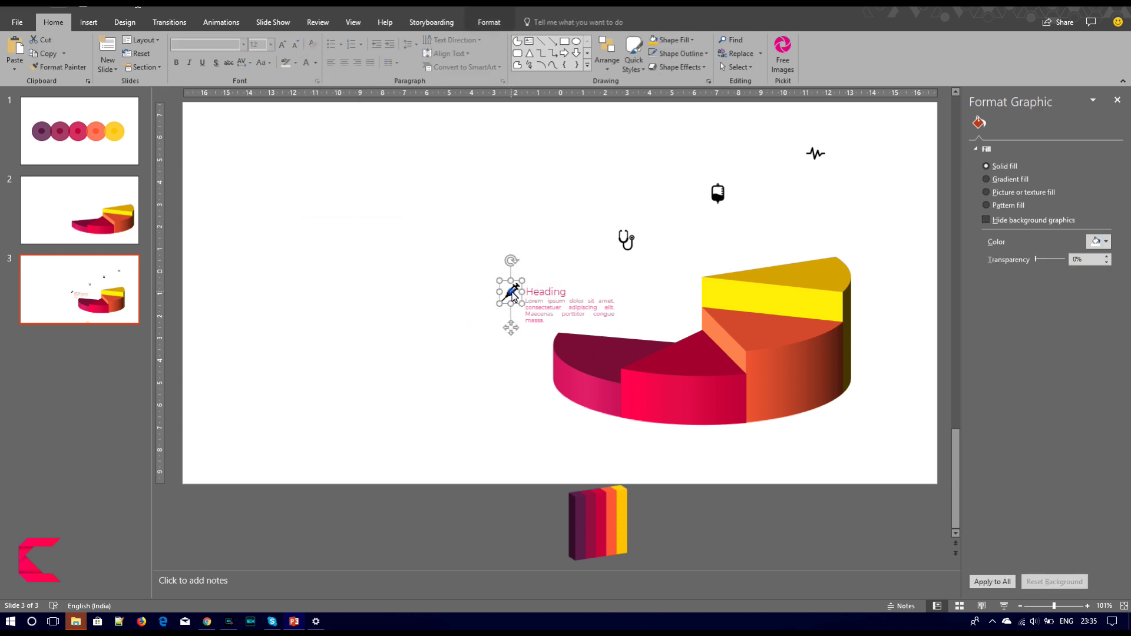
click(487, 23)
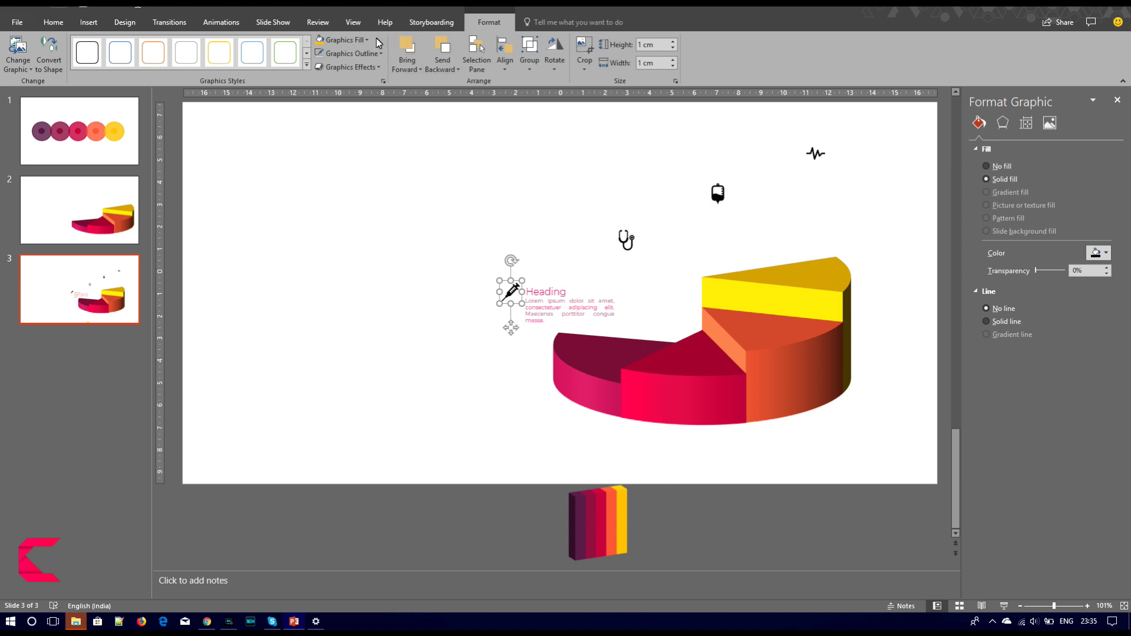
click(347, 39)
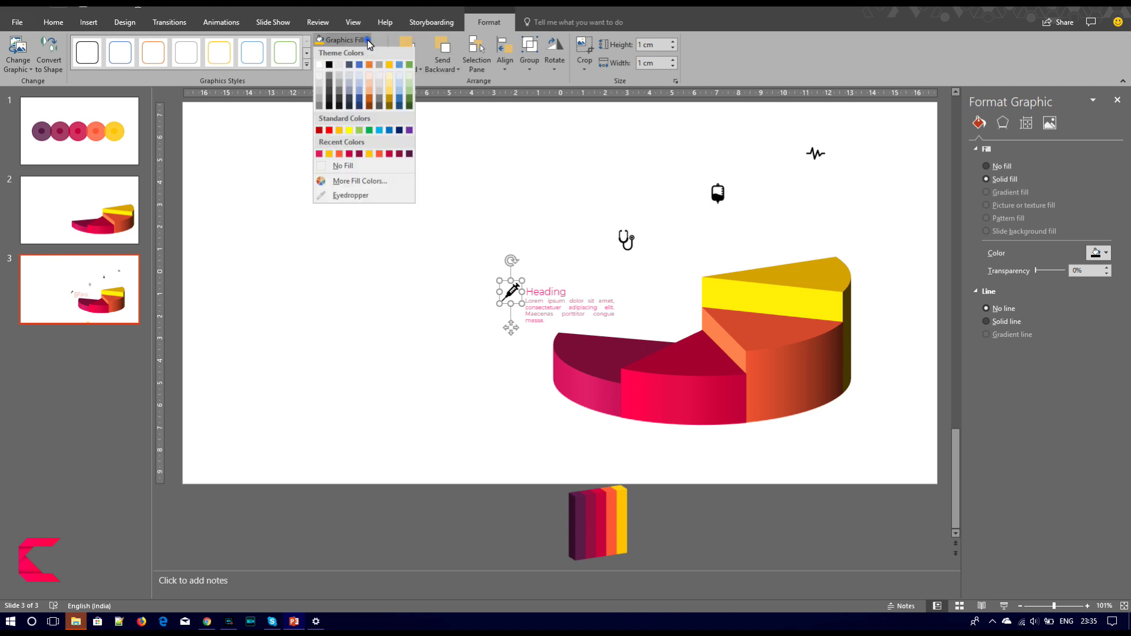
click(318, 155)
click(477, 358)
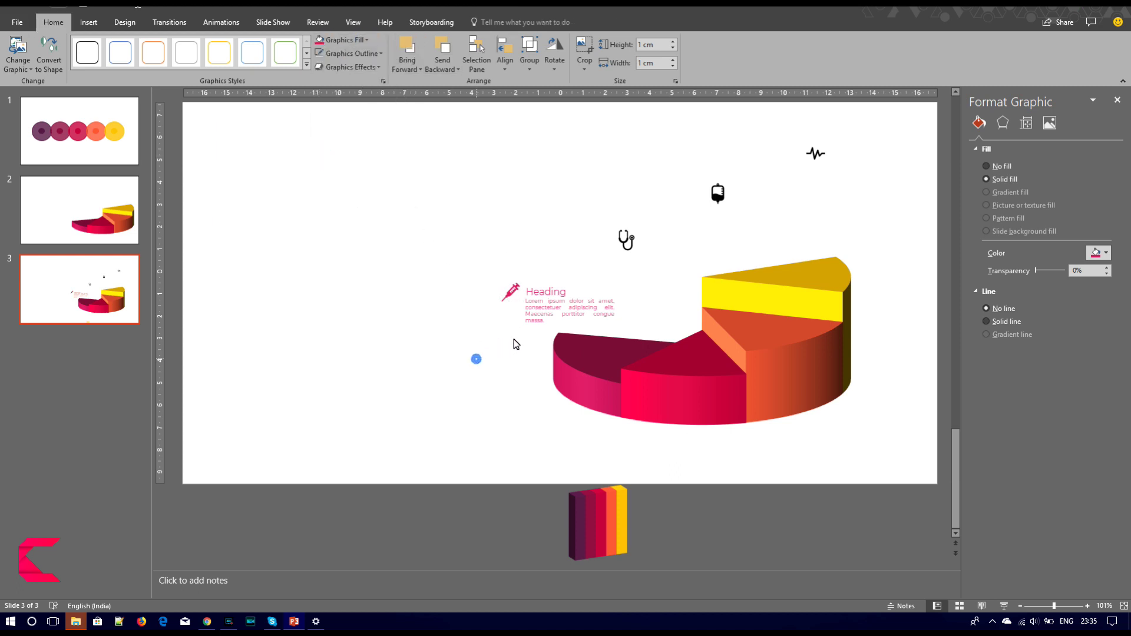
click(506, 297)
drag(509, 298, 510, 298)
shift+click(542, 321)
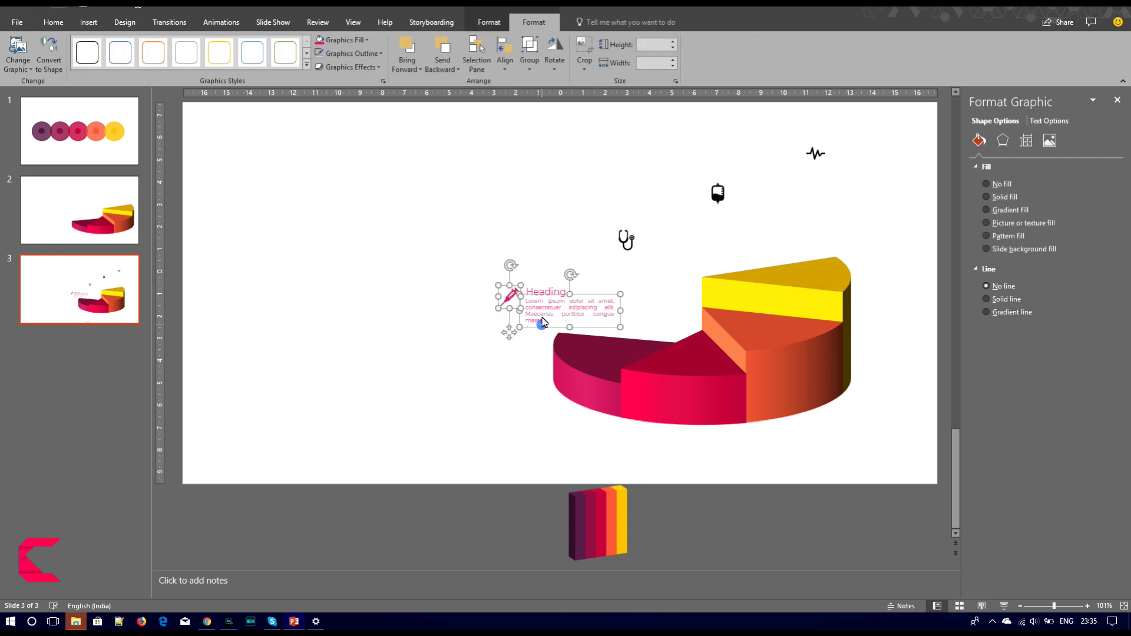
Group the syringe callout pieces and paste a copy of the callout text beside the stethoscope.
click(490, 381)
click(530, 323)
click(537, 294)
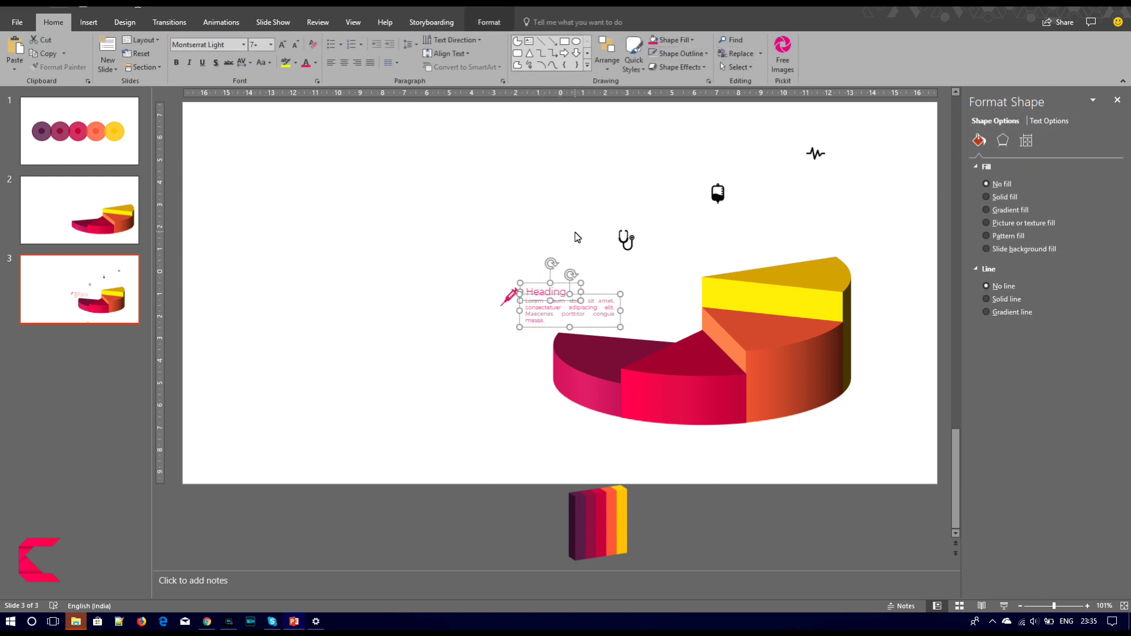
key(ctrl+g)
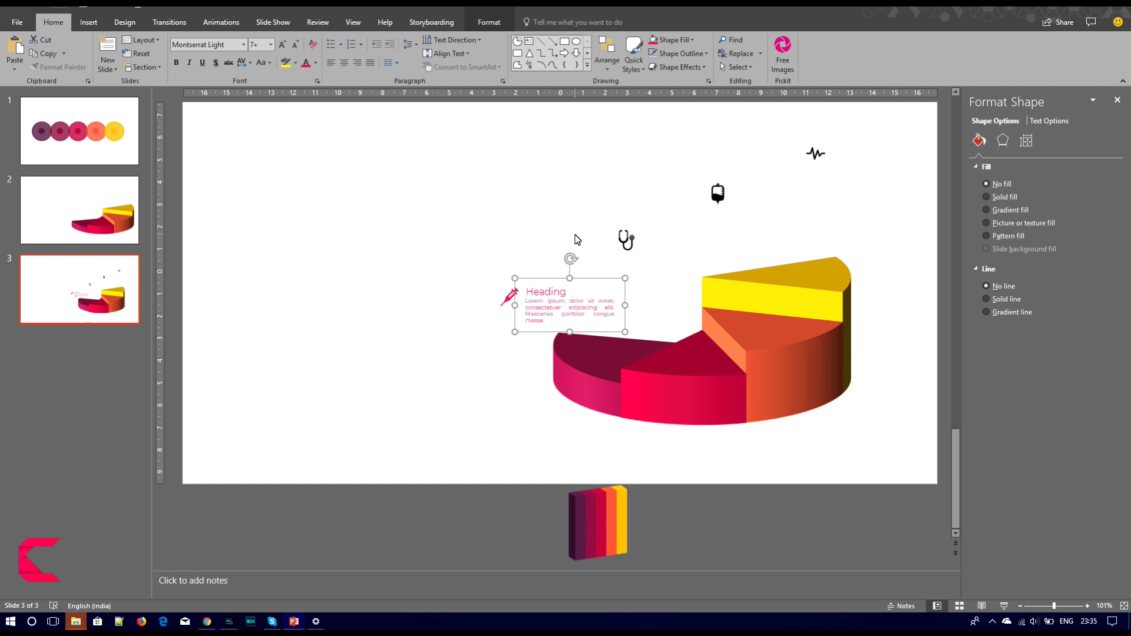
key(ctrl+v)
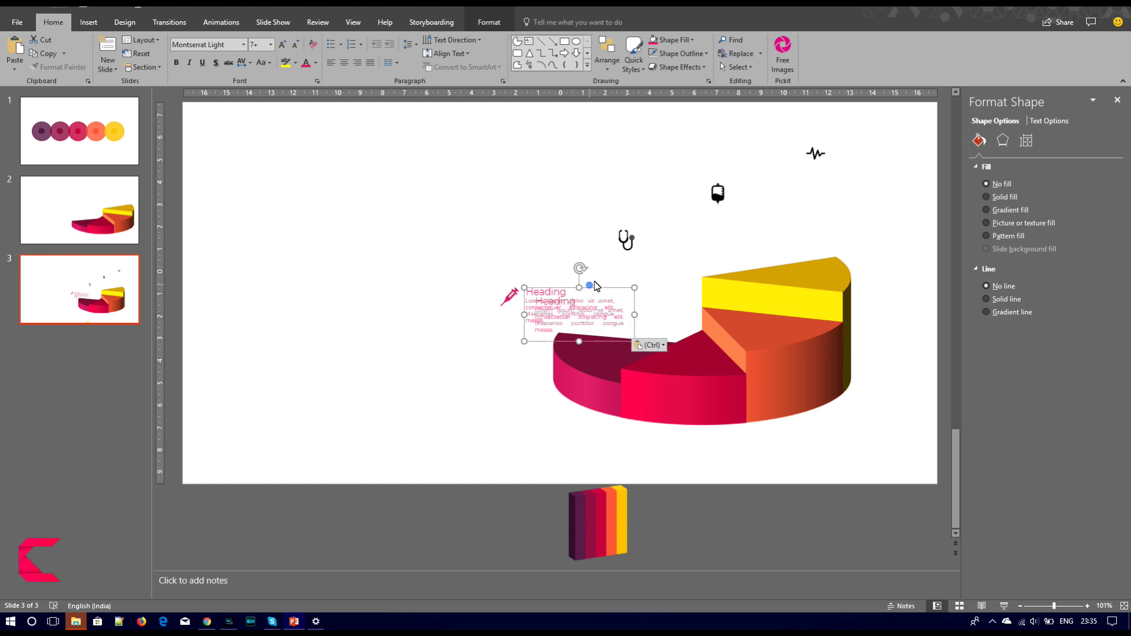
drag(591, 289, 697, 229)
Align the stethoscope with the new Heading box and eyedrop the slide colour onto its text.
click(623, 241)
drag(624, 243, 623, 241)
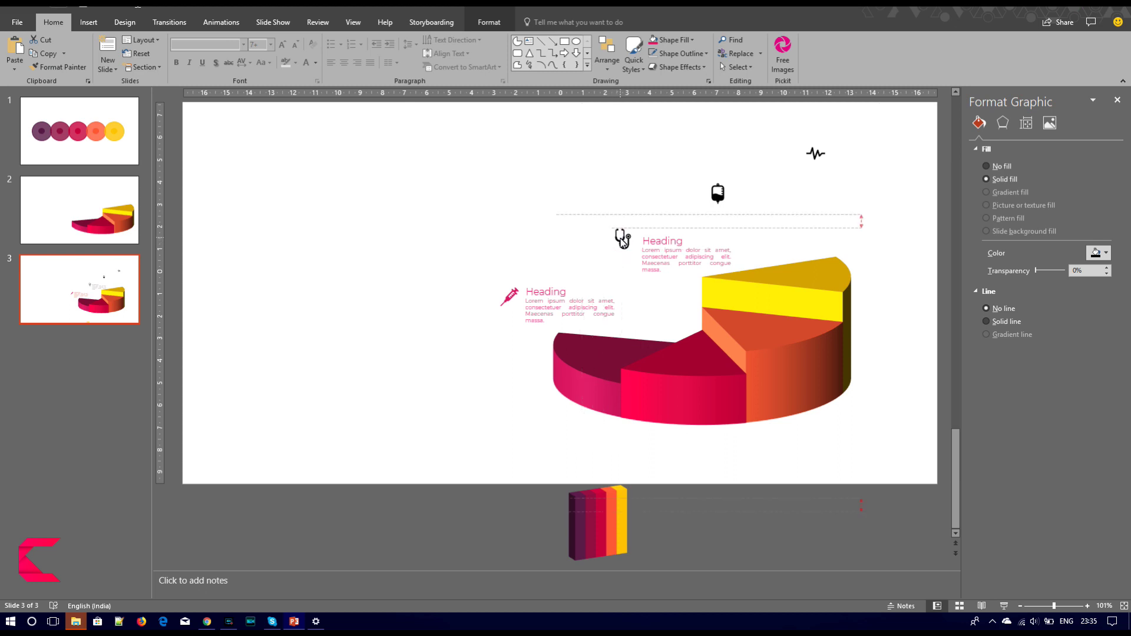
click(656, 233)
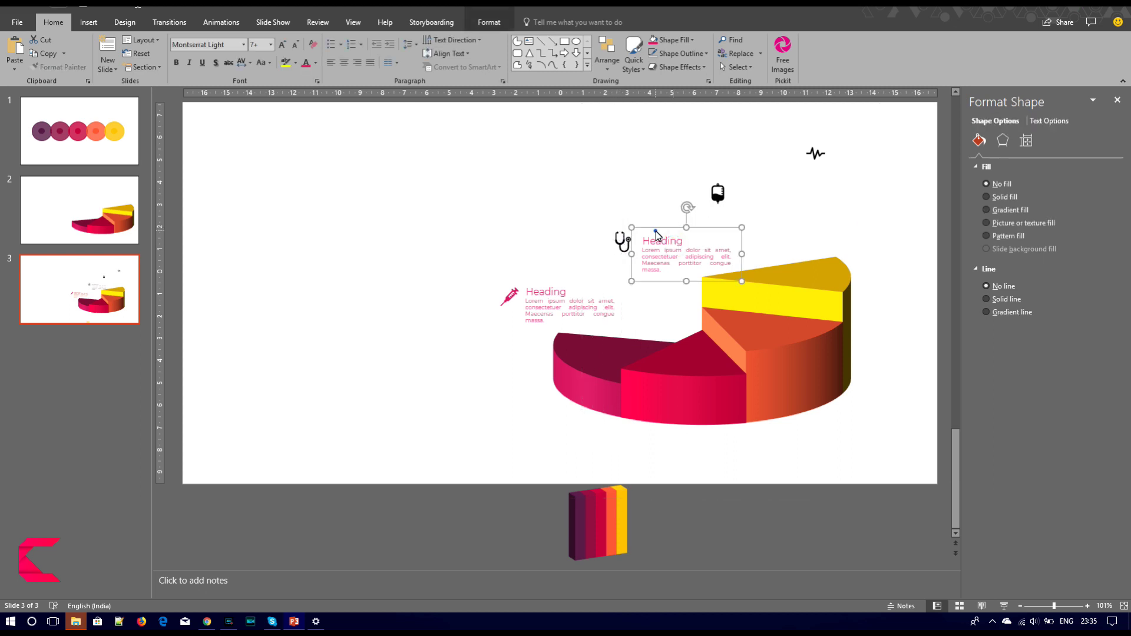
drag(656, 233, 653, 228)
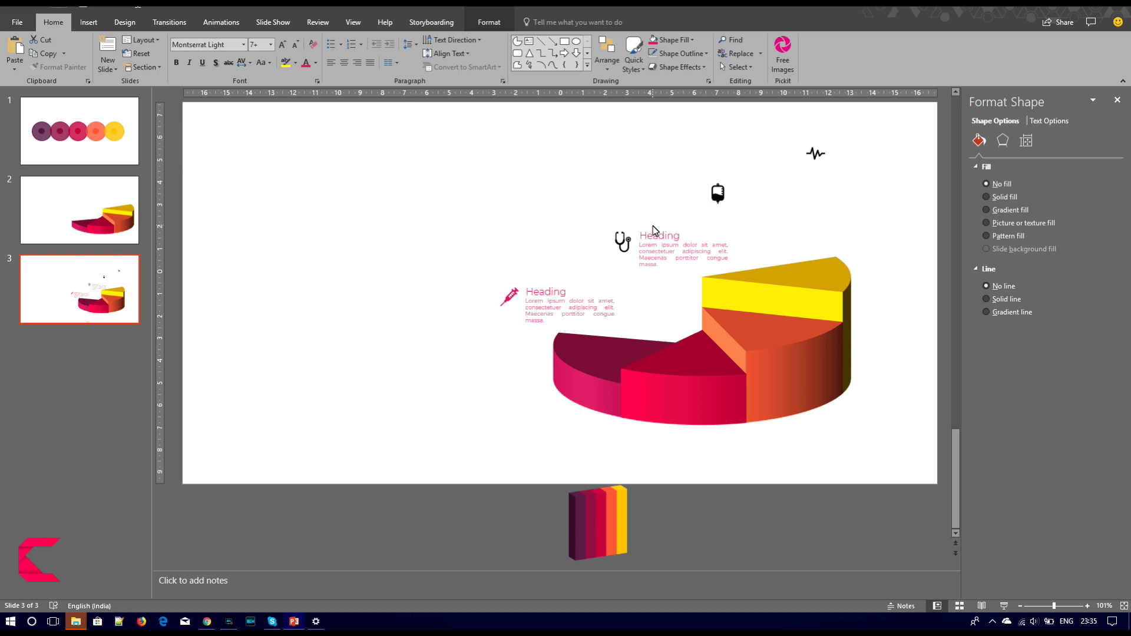
click(653, 230)
drag(654, 227, 654, 227)
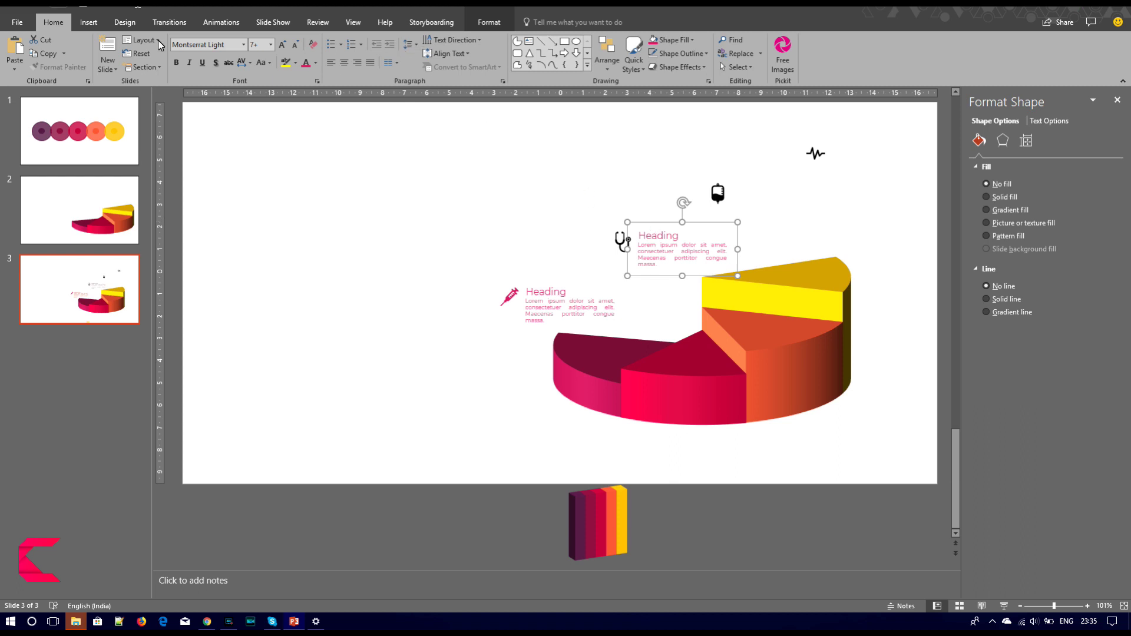
click(316, 63)
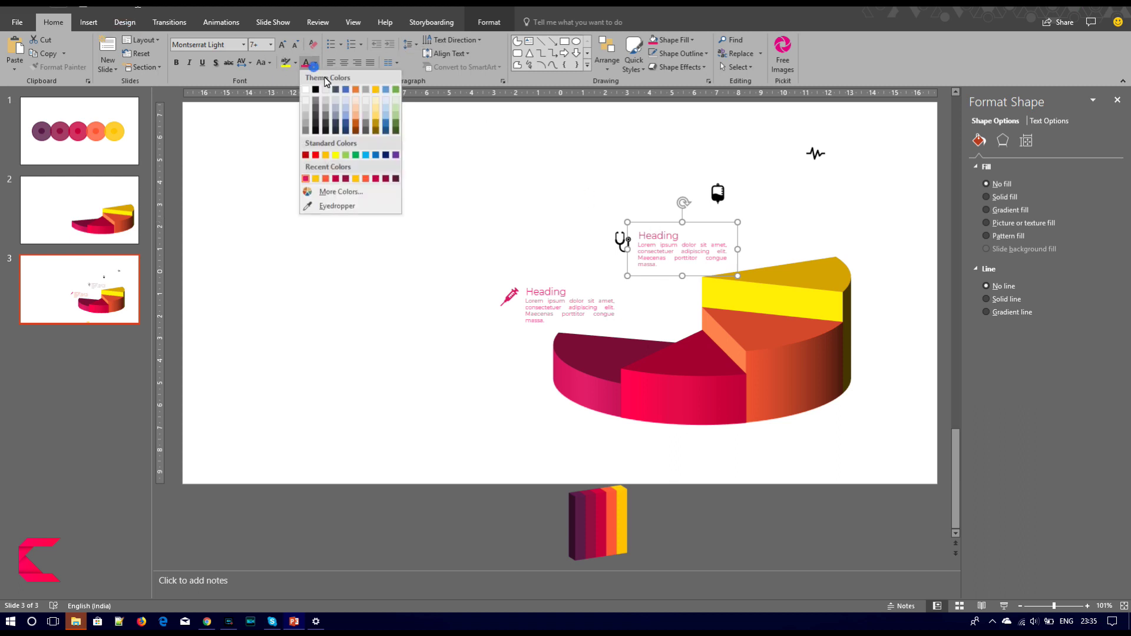
click(334, 205)
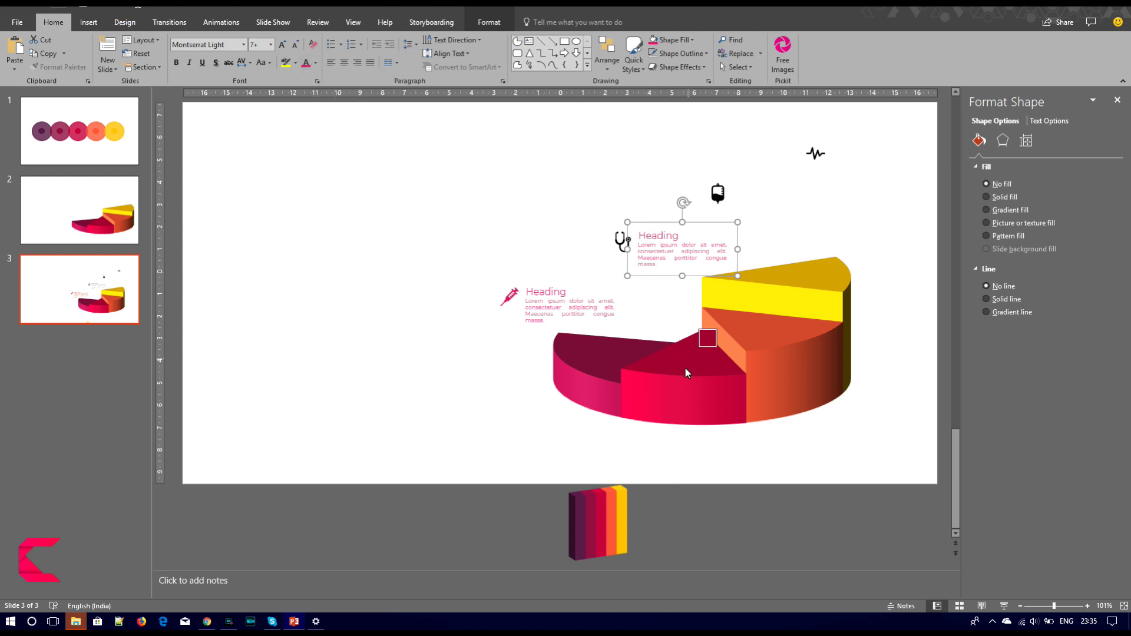
click(619, 242)
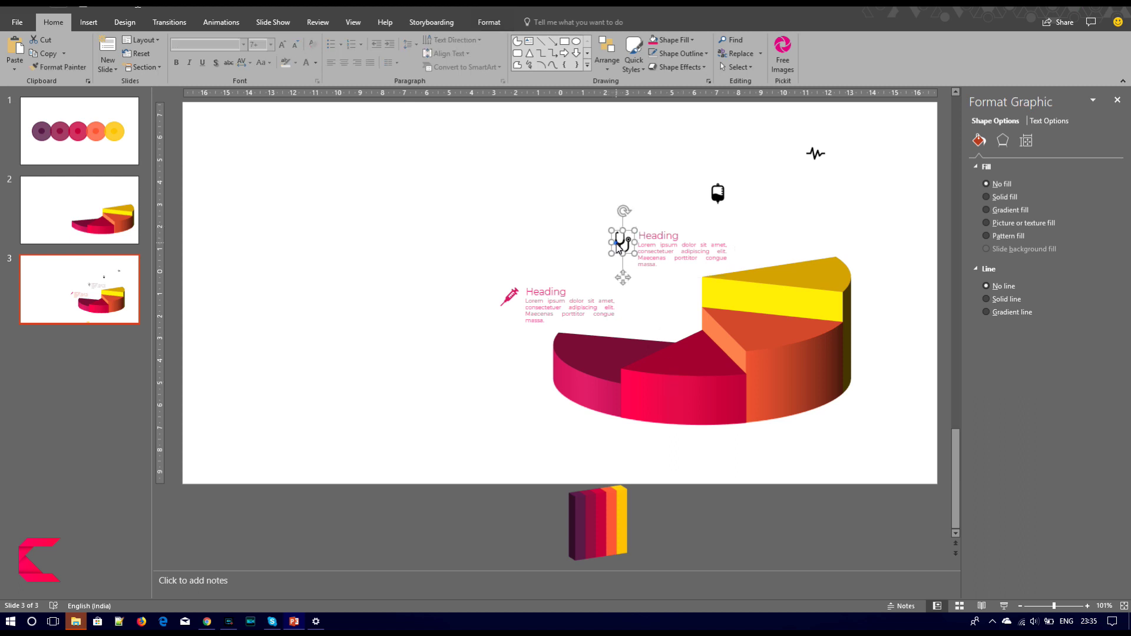
Fill the stethoscope icon pink and copy its Heading callout beside the IV-bag icon.
click(489, 22)
click(367, 40)
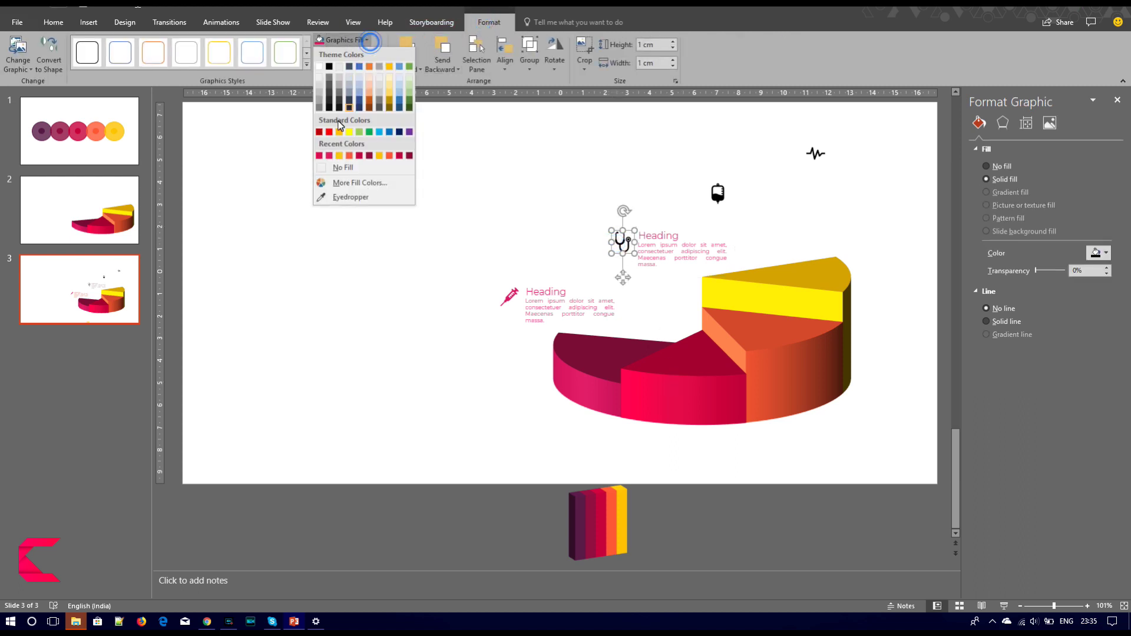
click(320, 157)
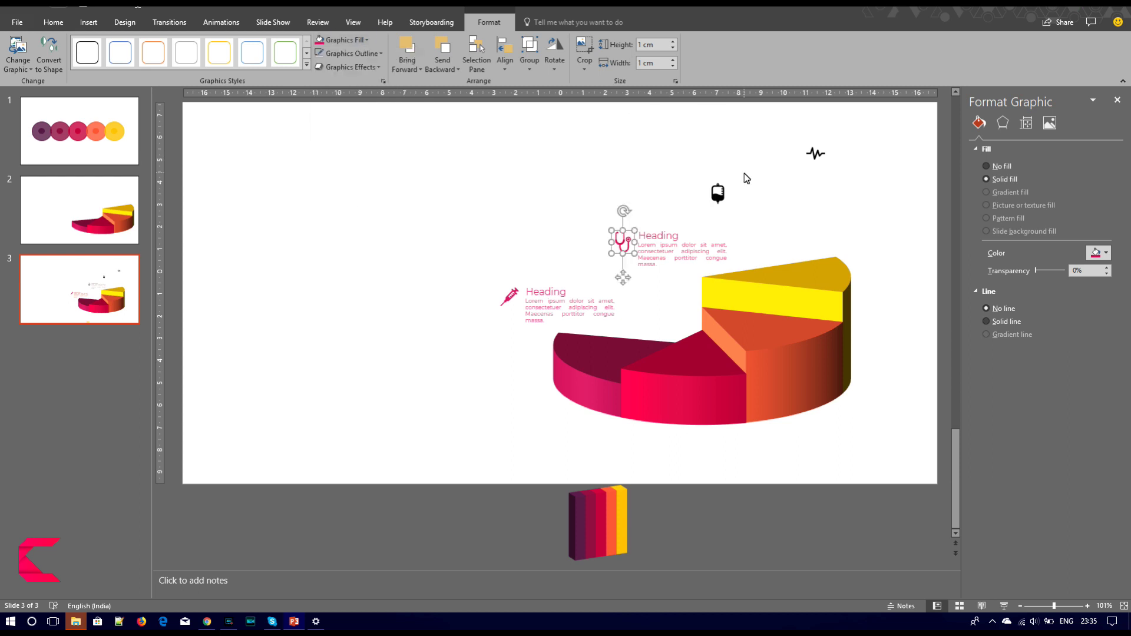
click(670, 236)
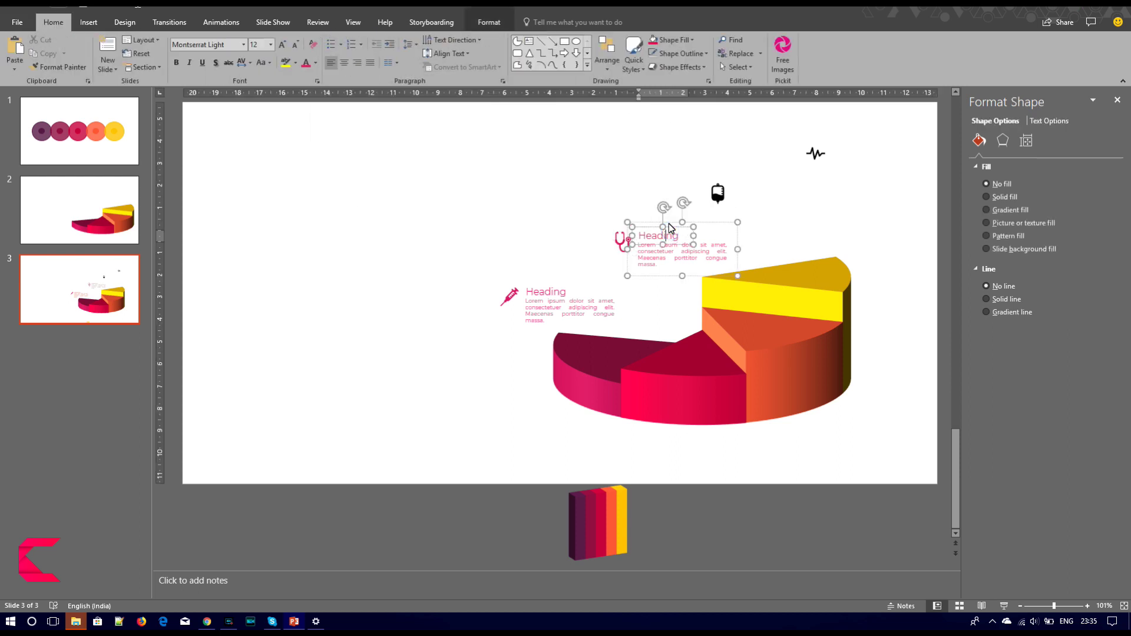
key(ctrl+c)
key(ctrl+v)
drag(698, 230, 782, 175)
click(789, 178)
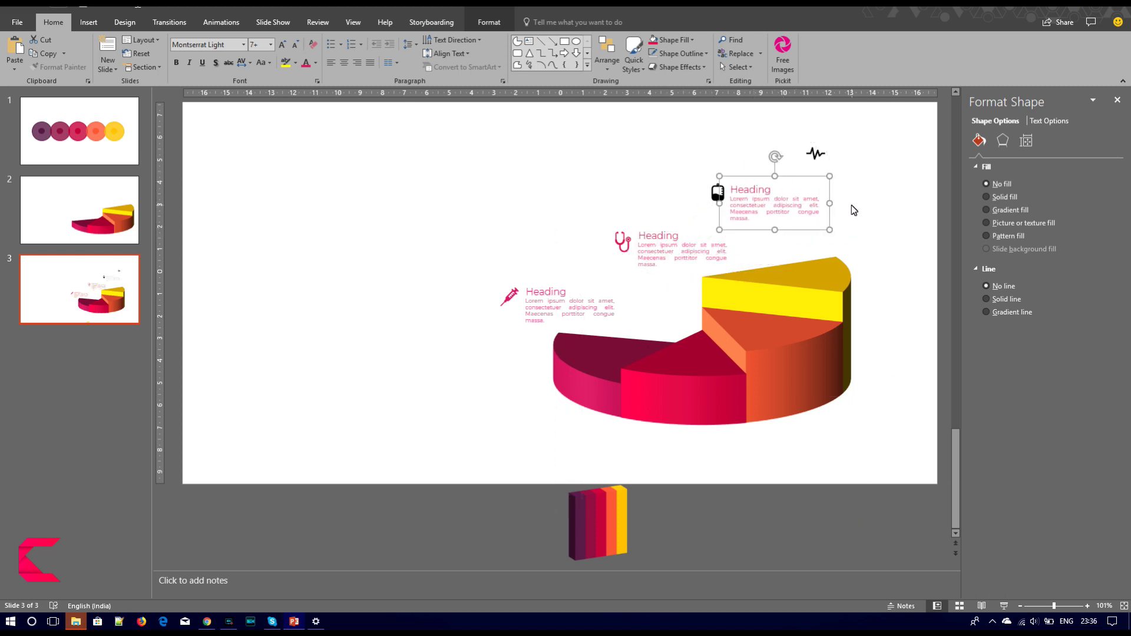
key(ctrl+Right)
Colour the IV-bag icon and its Heading text with the pie's orange.
click(715, 193)
click(483, 22)
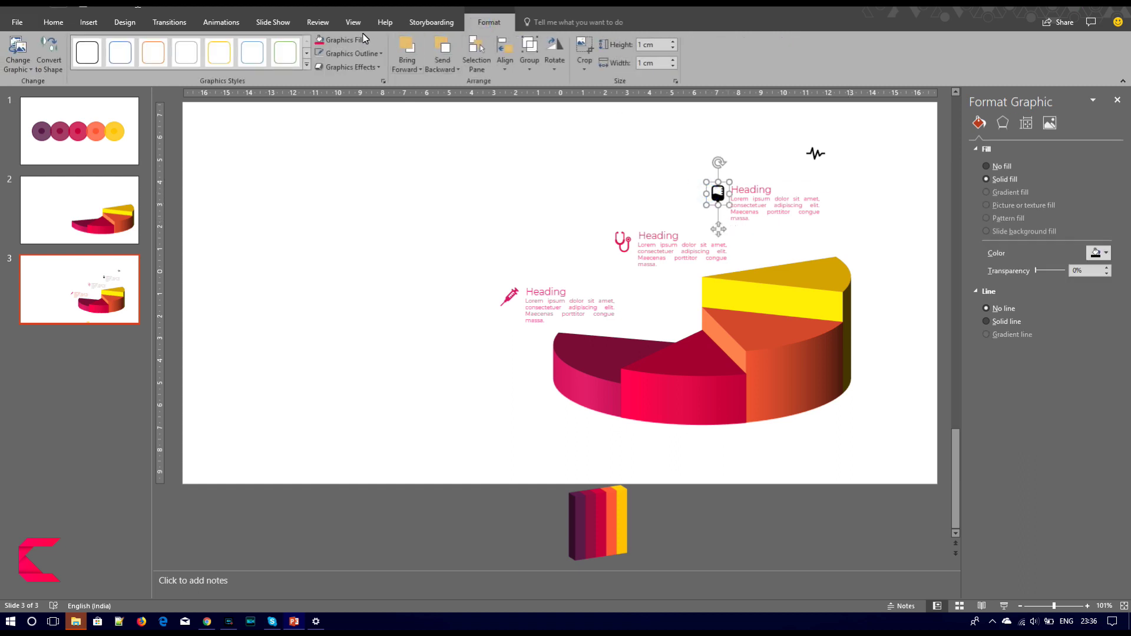
click(366, 40)
click(331, 197)
click(761, 369)
click(767, 192)
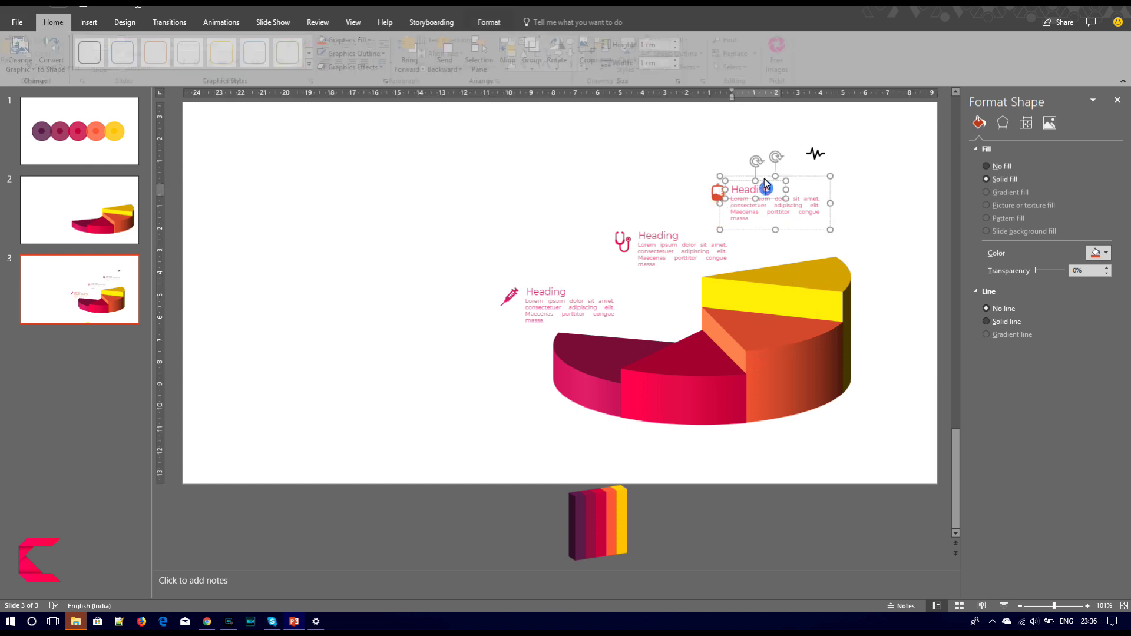
click(765, 174)
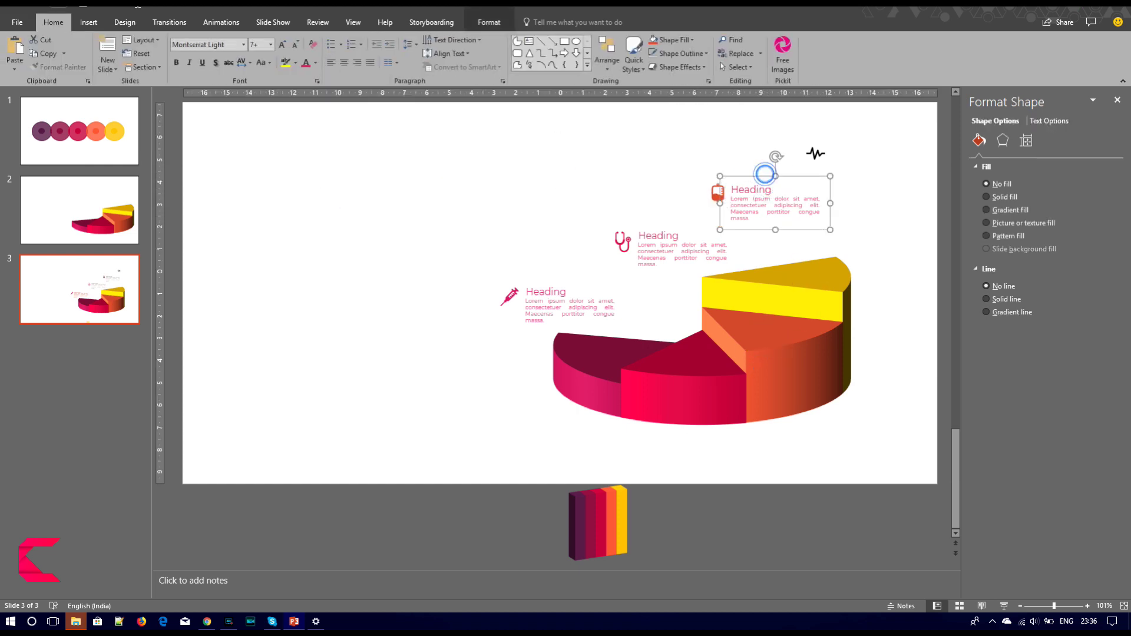
click(316, 63)
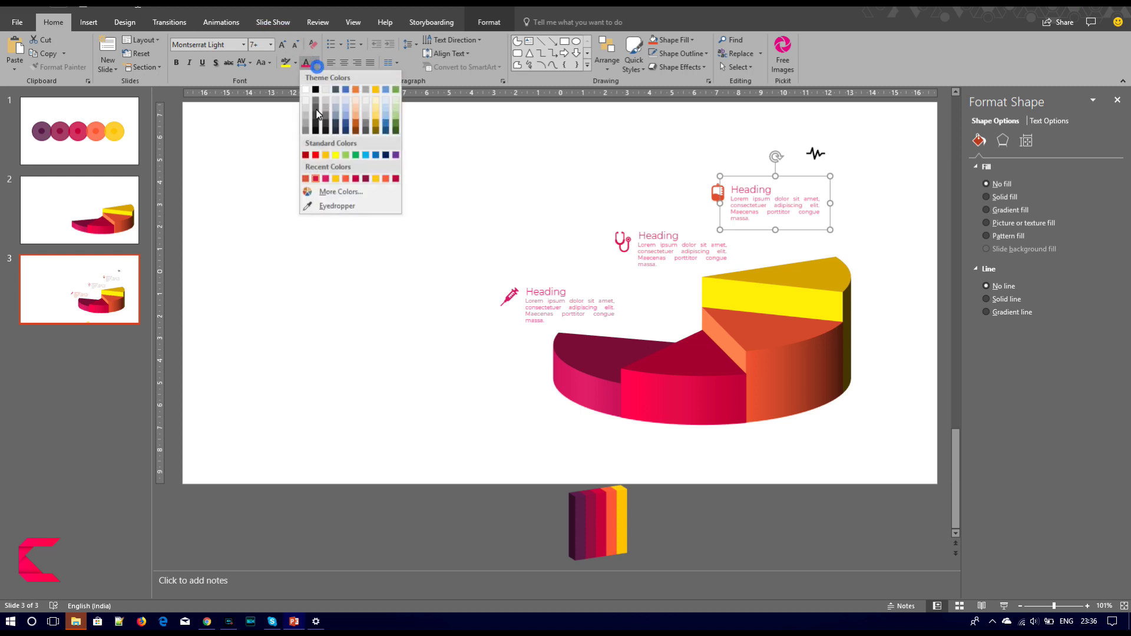
click(305, 180)
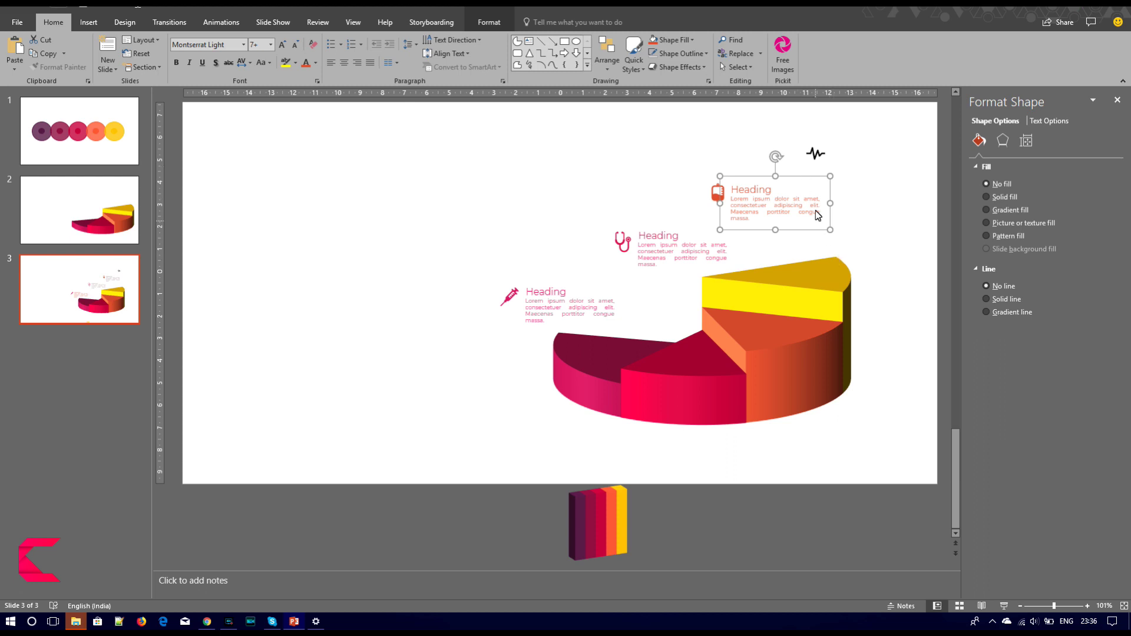
Copy the IV-bag callout beside the heartbeat icon.
key(ctrl+c)
key(ctrl+v)
drag(811, 186, 900, 137)
Eyedrop the pie's yellow slice onto the heartbeat callout's text to make it golden.
click(899, 137)
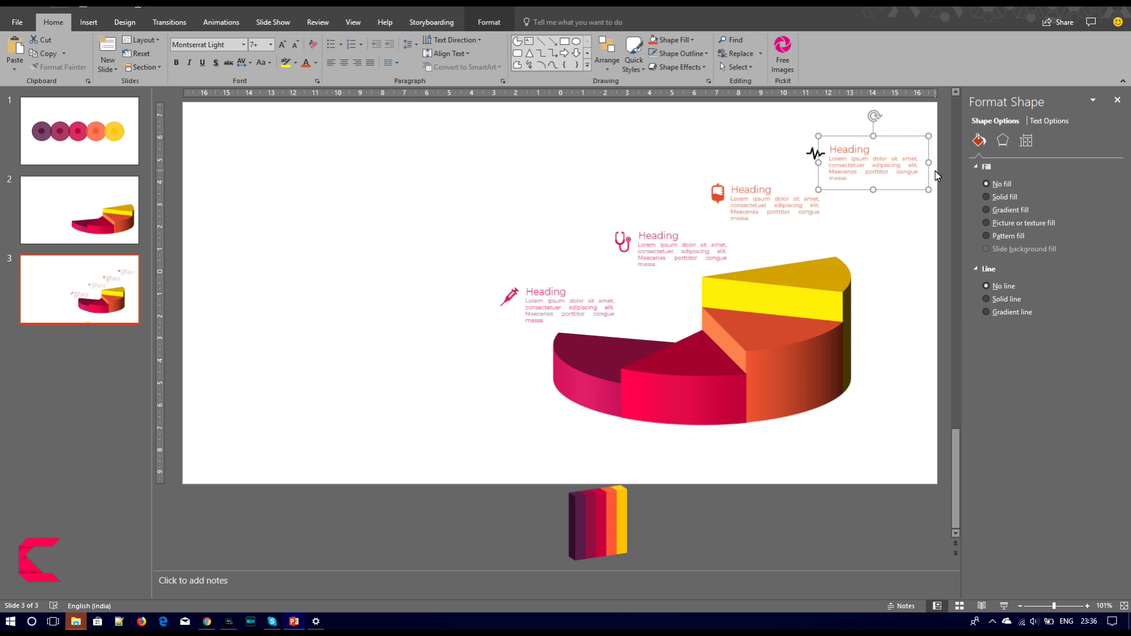
click(886, 221)
click(848, 141)
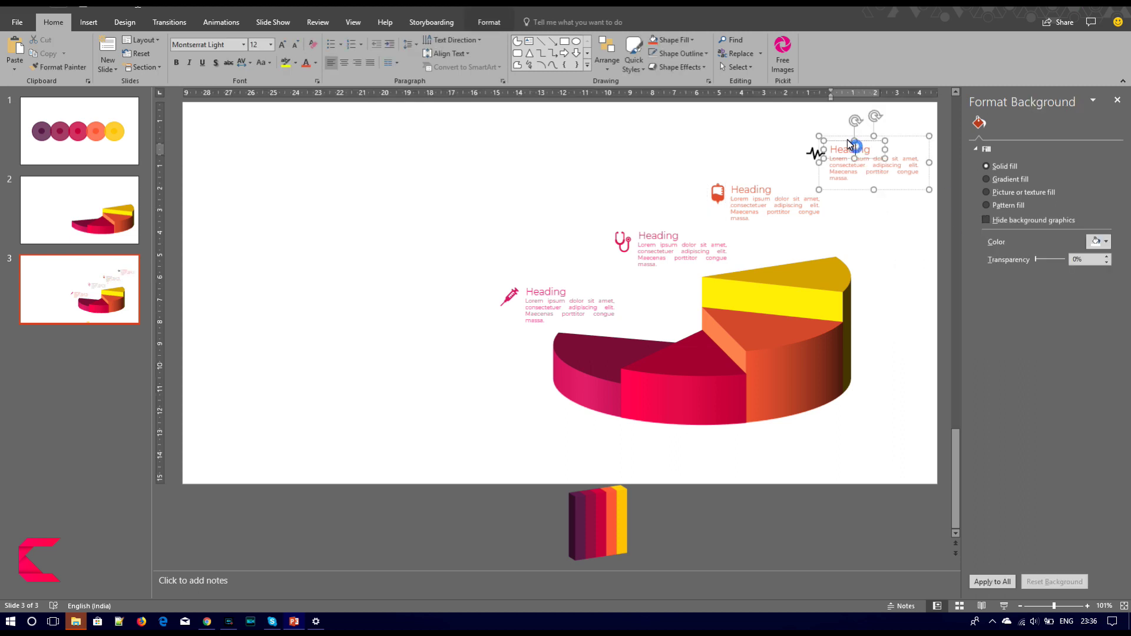
click(845, 139)
click(316, 62)
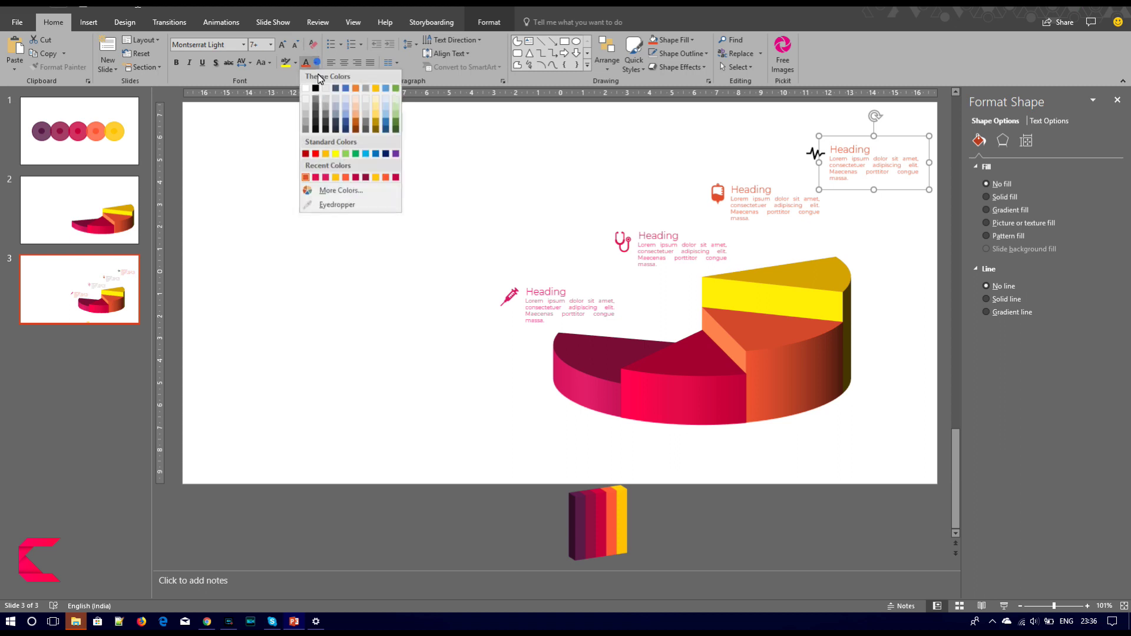
click(317, 203)
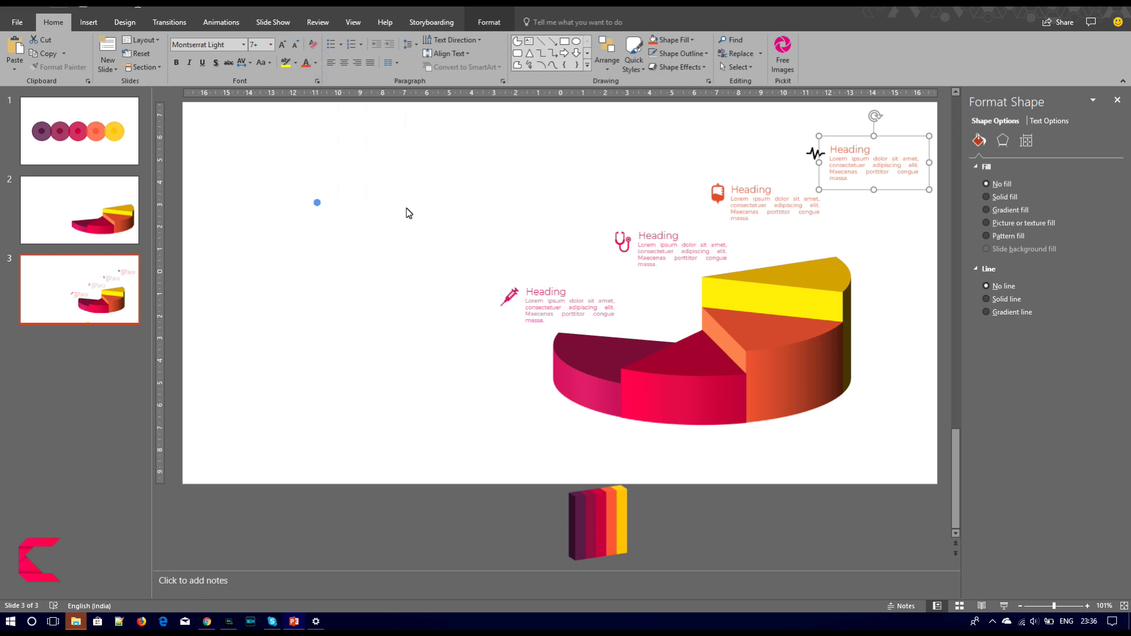
click(823, 281)
Fill the heartbeat icon golden from the pie's yellow slice.
click(813, 154)
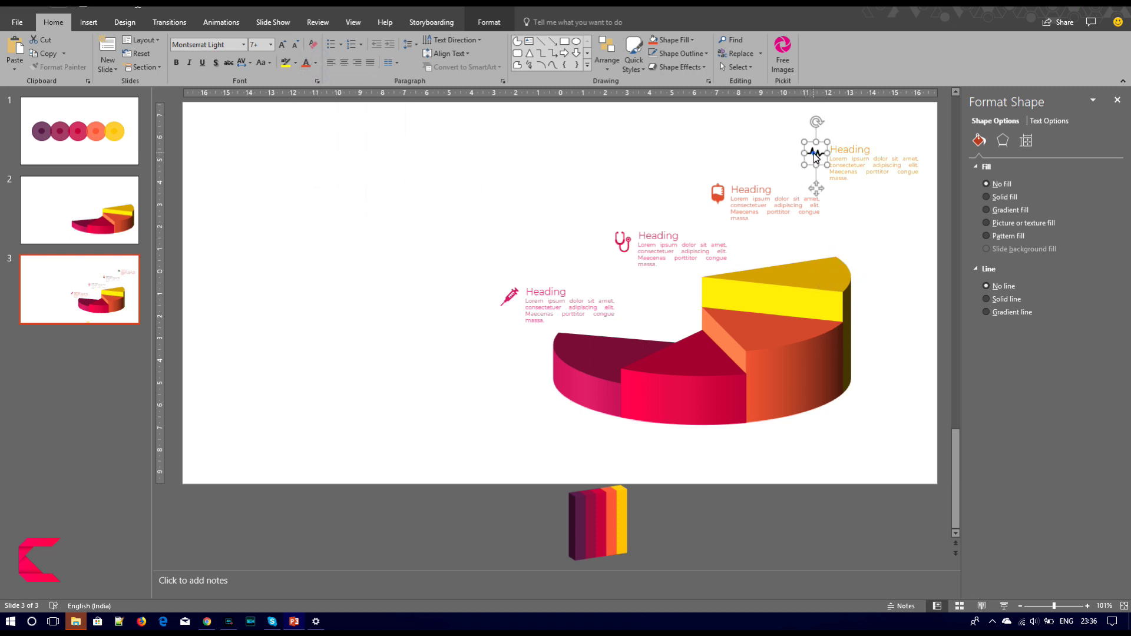
click(489, 22)
click(341, 40)
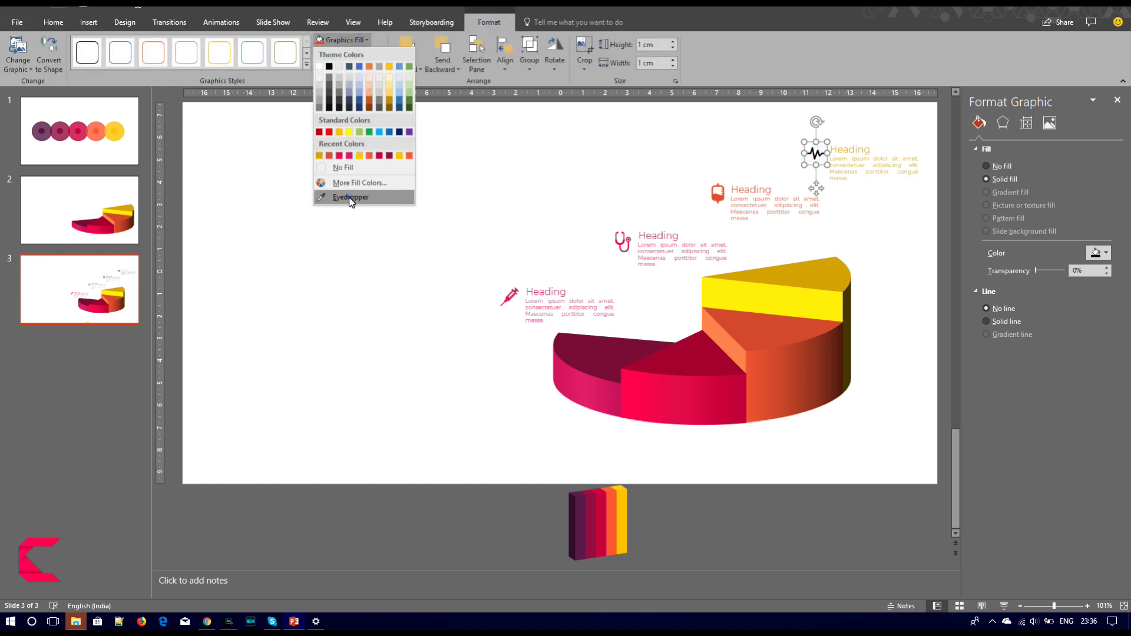
click(350, 198)
click(832, 280)
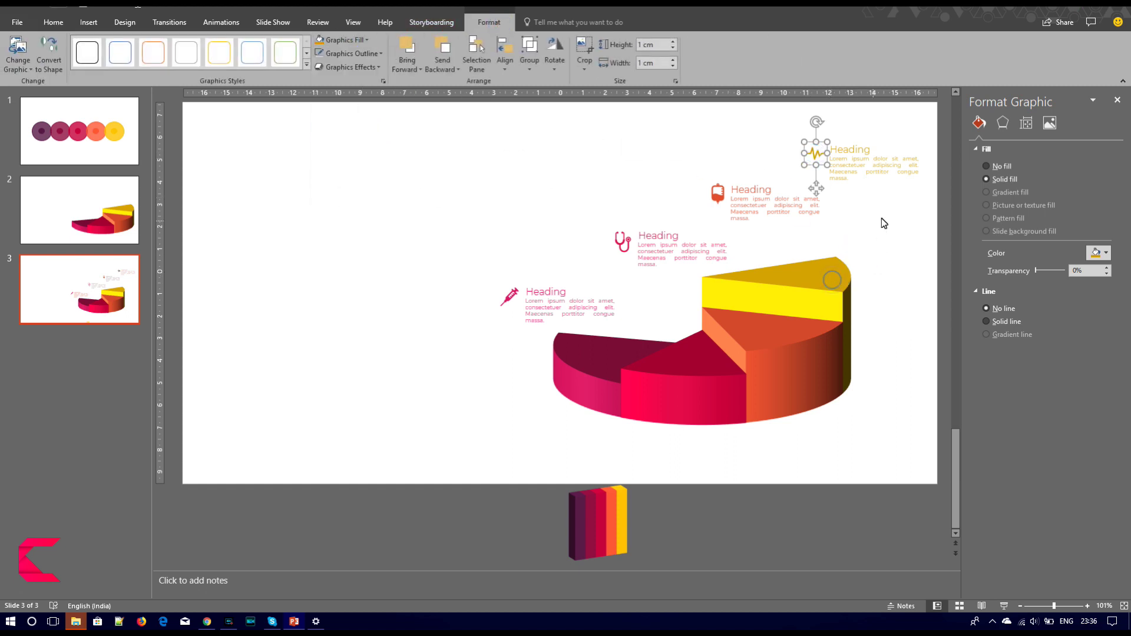
click(877, 220)
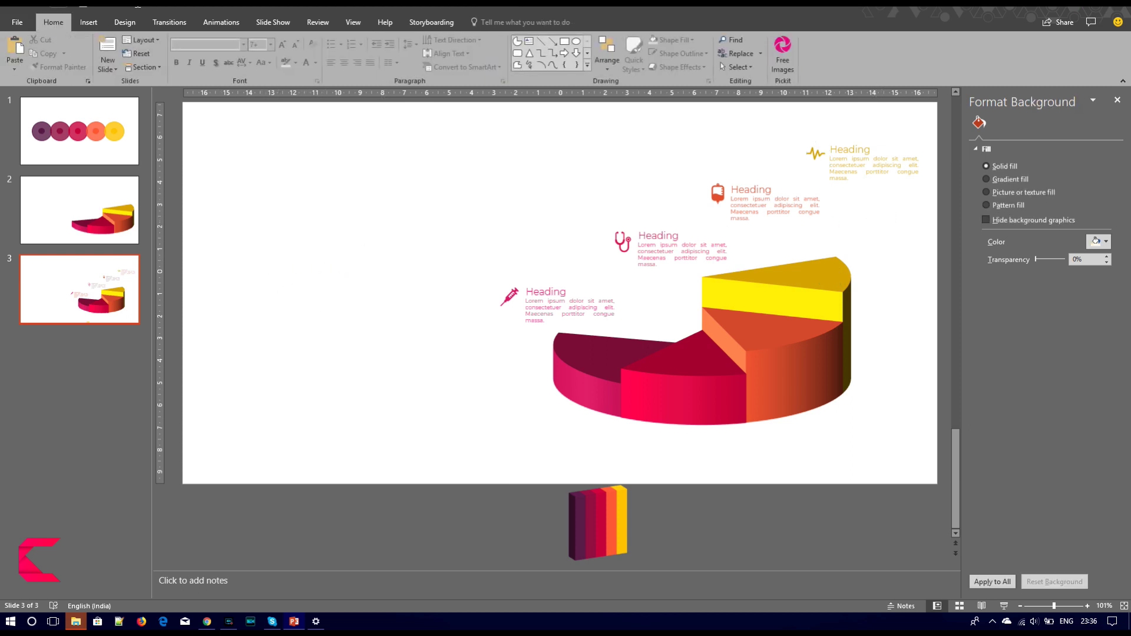
click(103, 23)
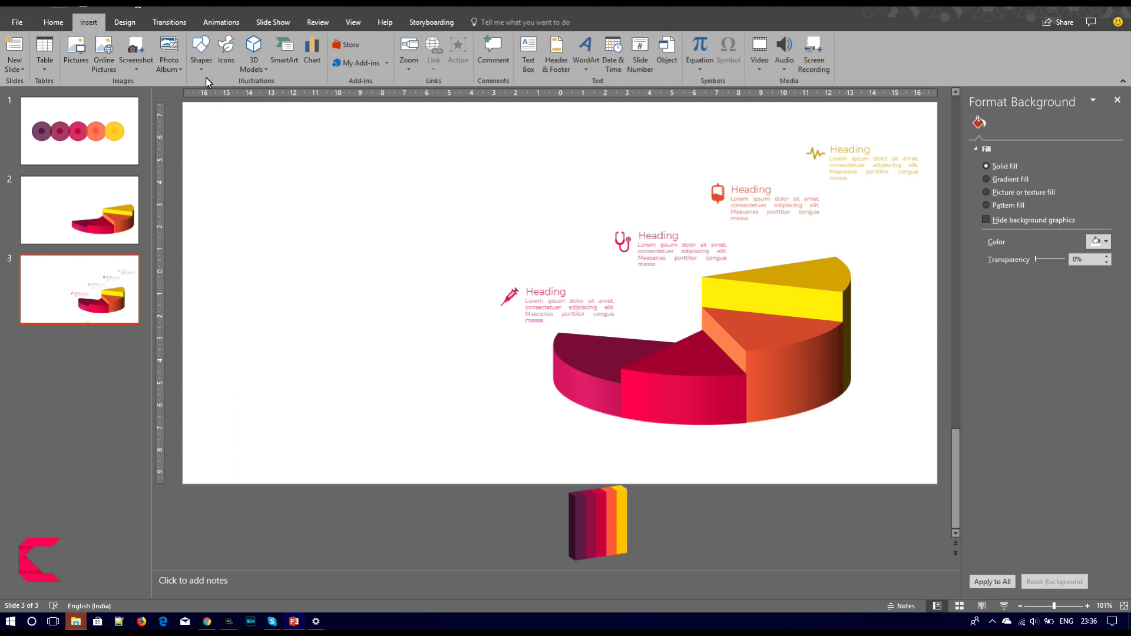
Draw a thin black elbow connector from the yellow slice up to the top heading.
click(200, 62)
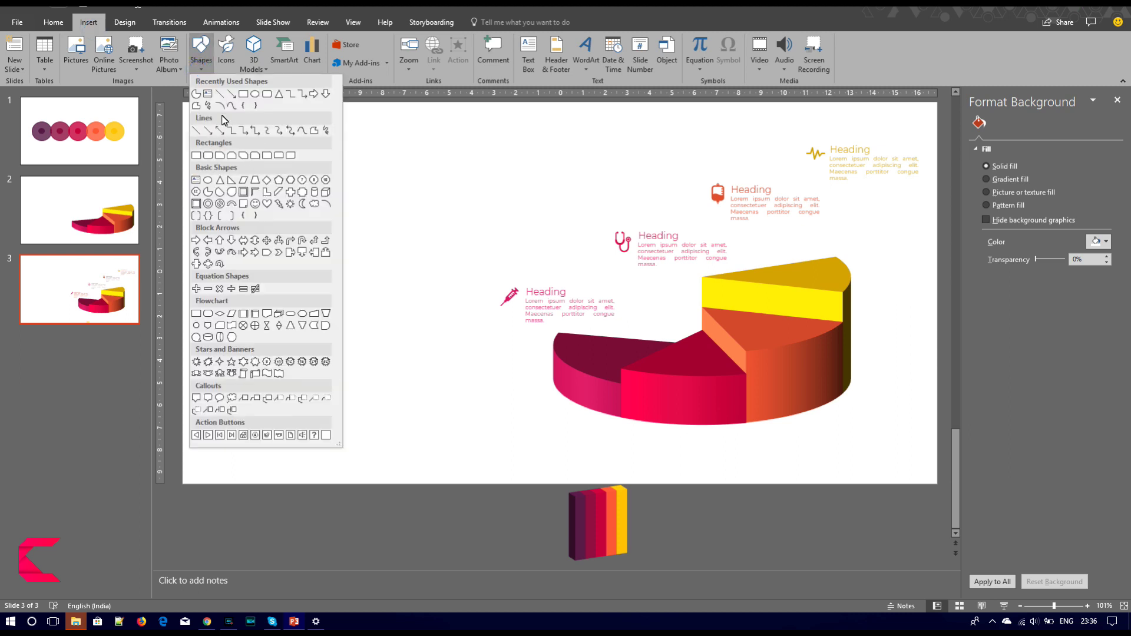
click(292, 94)
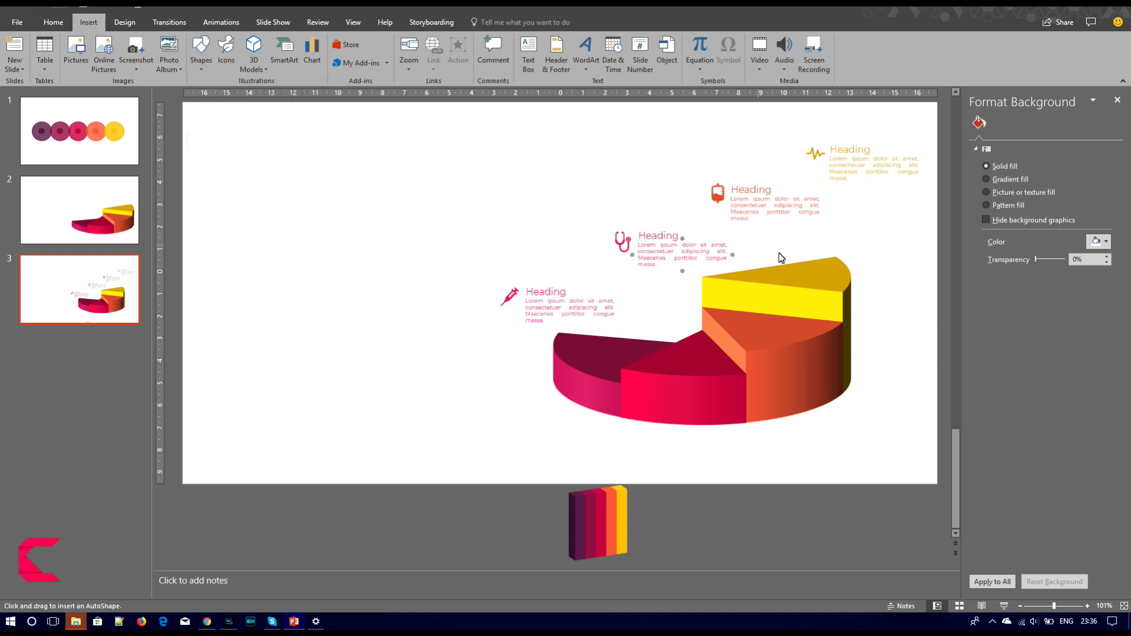
drag(846, 277, 881, 238)
drag(873, 179, 874, 185)
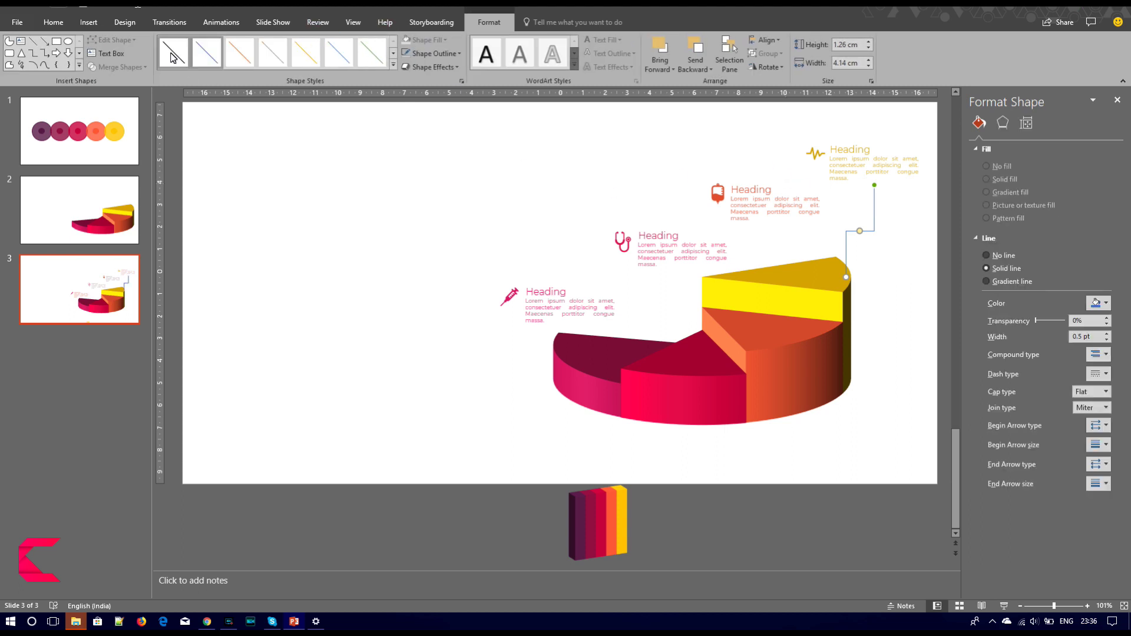
click(172, 57)
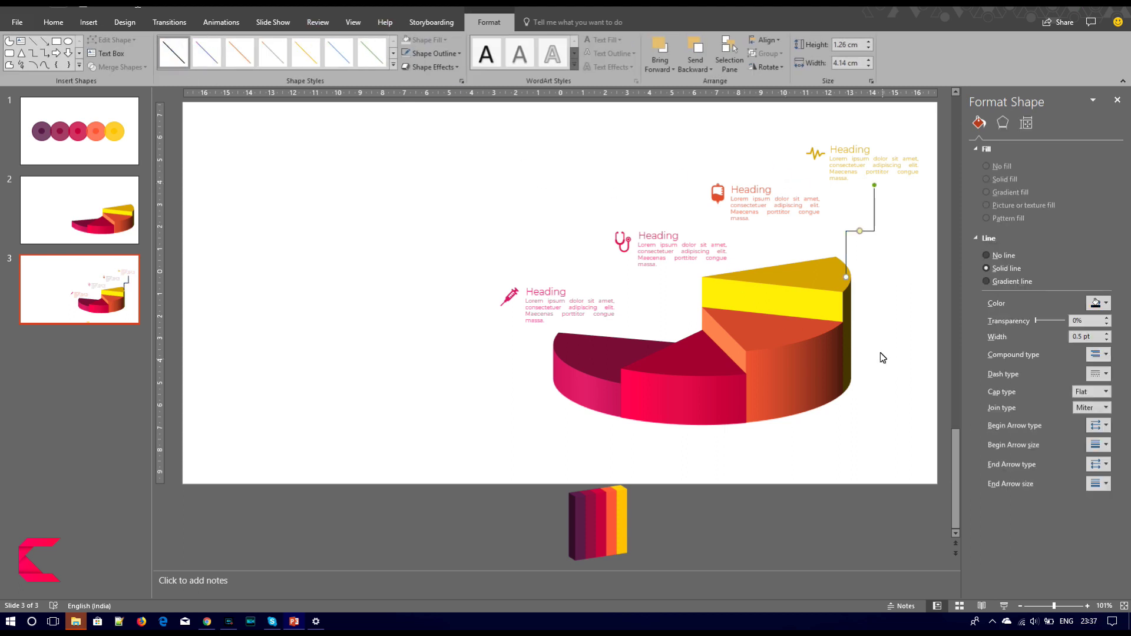
Copy the connector to link the orange slice to the IV-bag heading and the red slice to the stethoscope heading.
key(ctrl+c)
key(ctrl+v)
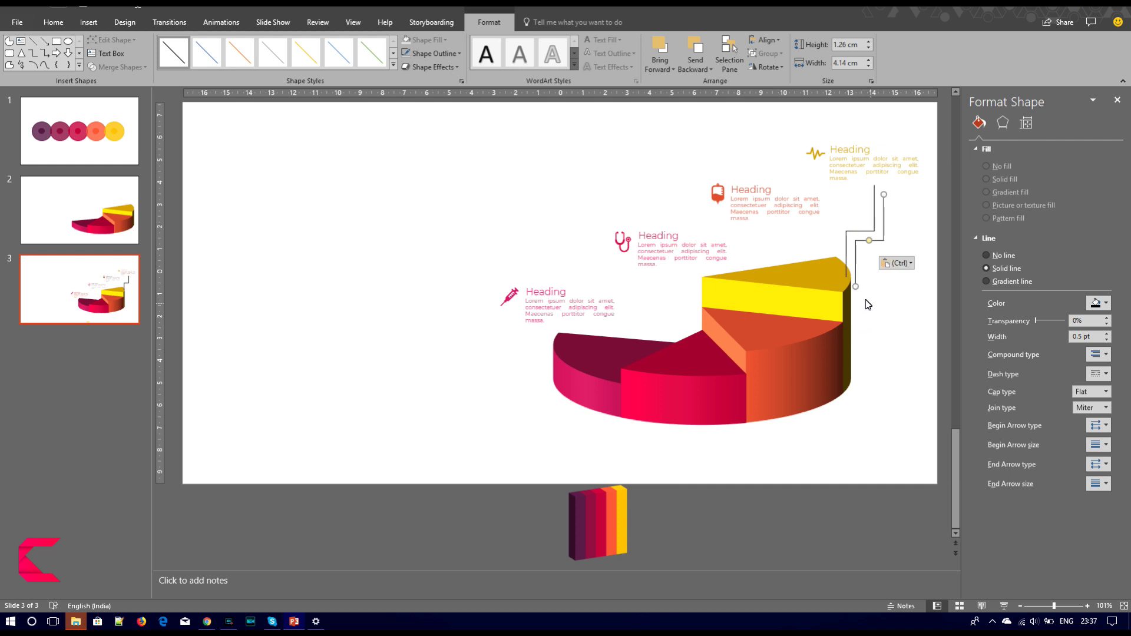
drag(855, 287, 788, 336)
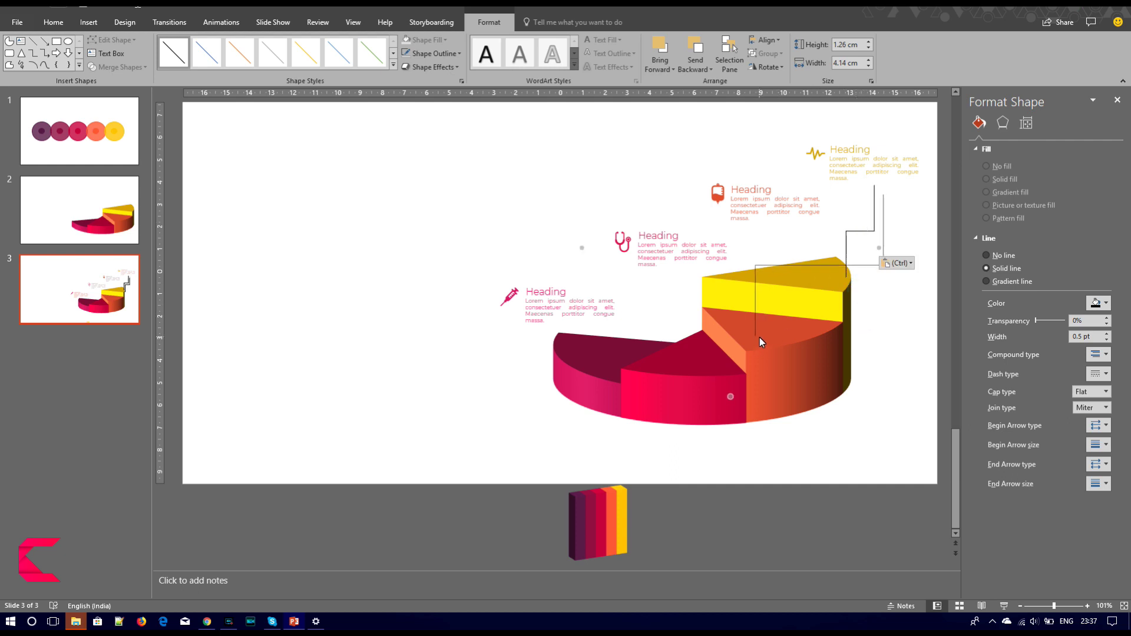
drag(758, 342, 758, 337)
drag(883, 194, 774, 228)
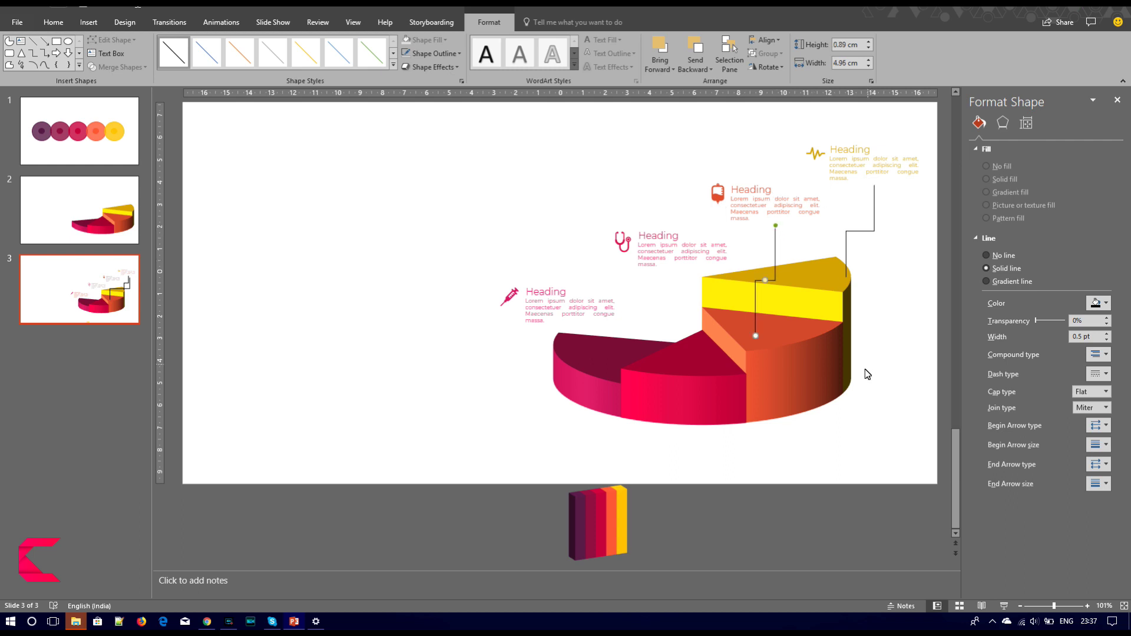
key(ctrl+v)
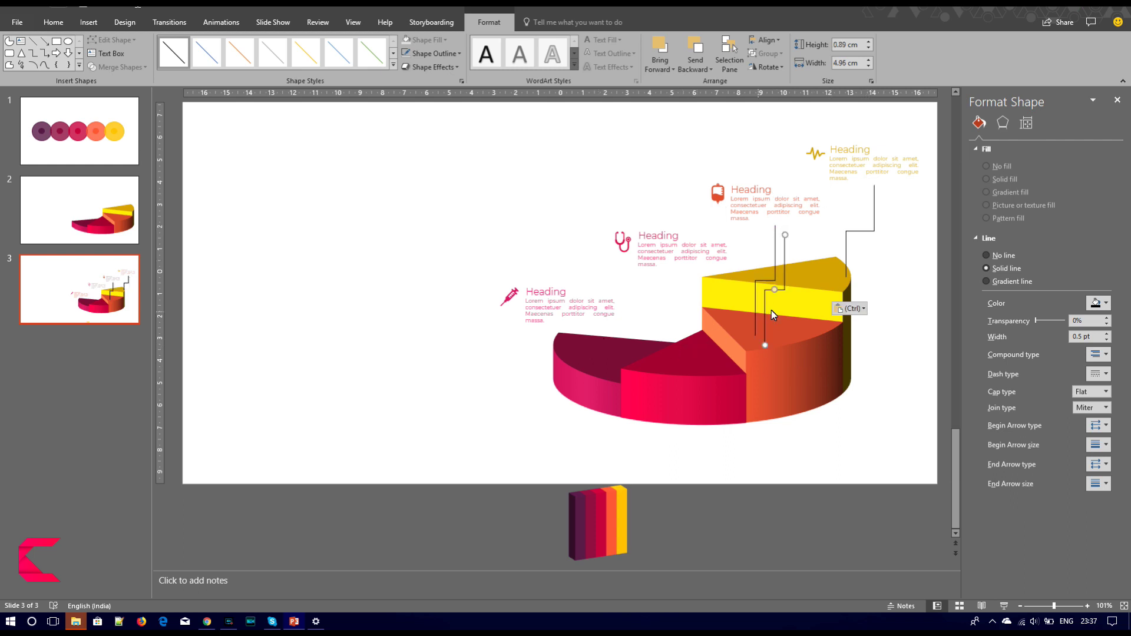
drag(765, 345, 686, 360)
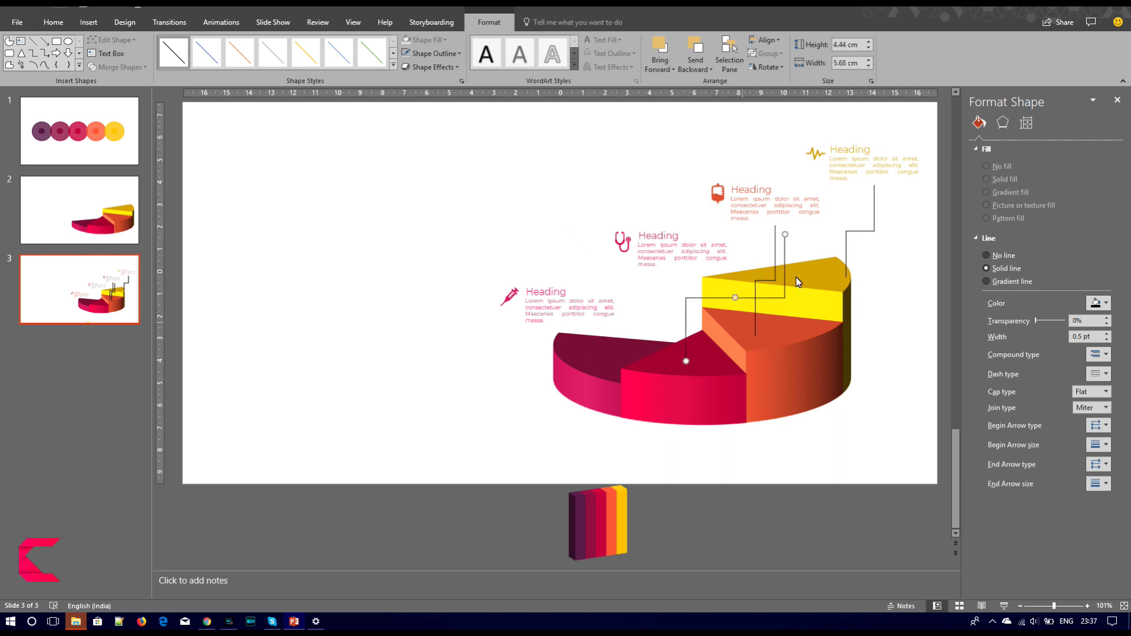
drag(784, 235, 682, 271)
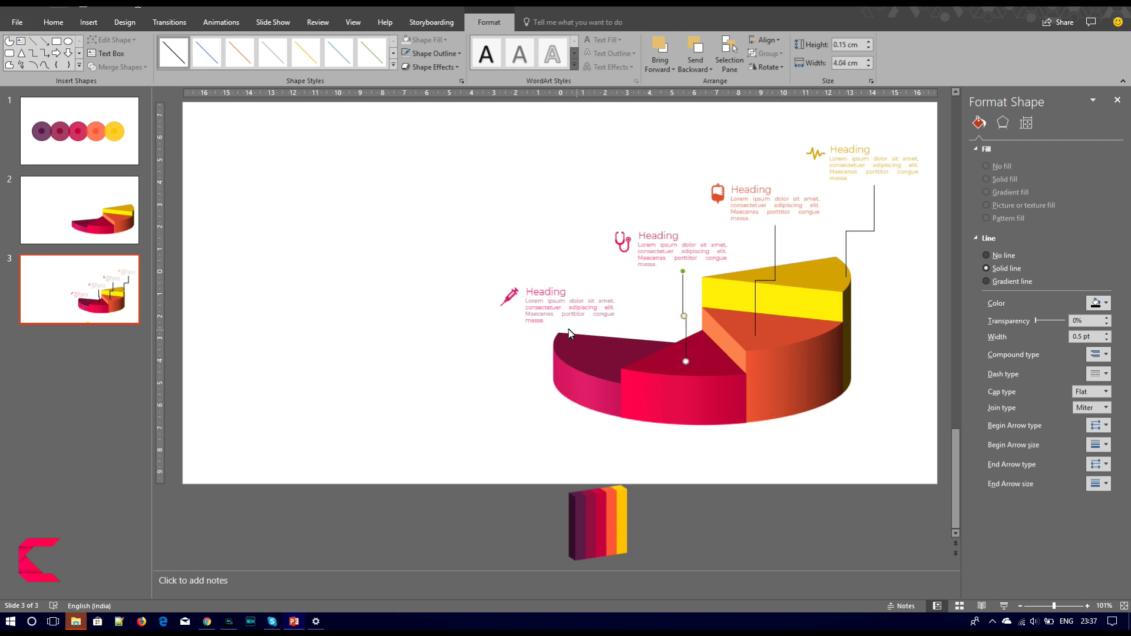
Add one more connector copy linking the dark-red slice to the syringe heading.
key(ctrl+v)
drag(695, 372, 596, 359)
drag(692, 281, 572, 328)
drag(599, 322, 627, 318)
mouse_move(626, 318)
mouse_down()
mouse_move(511, 315)
mouse_move(520, 318)
mouse_up()
Select the four elbow connectors and change their line colour to a light grey.
shift+click(683, 303)
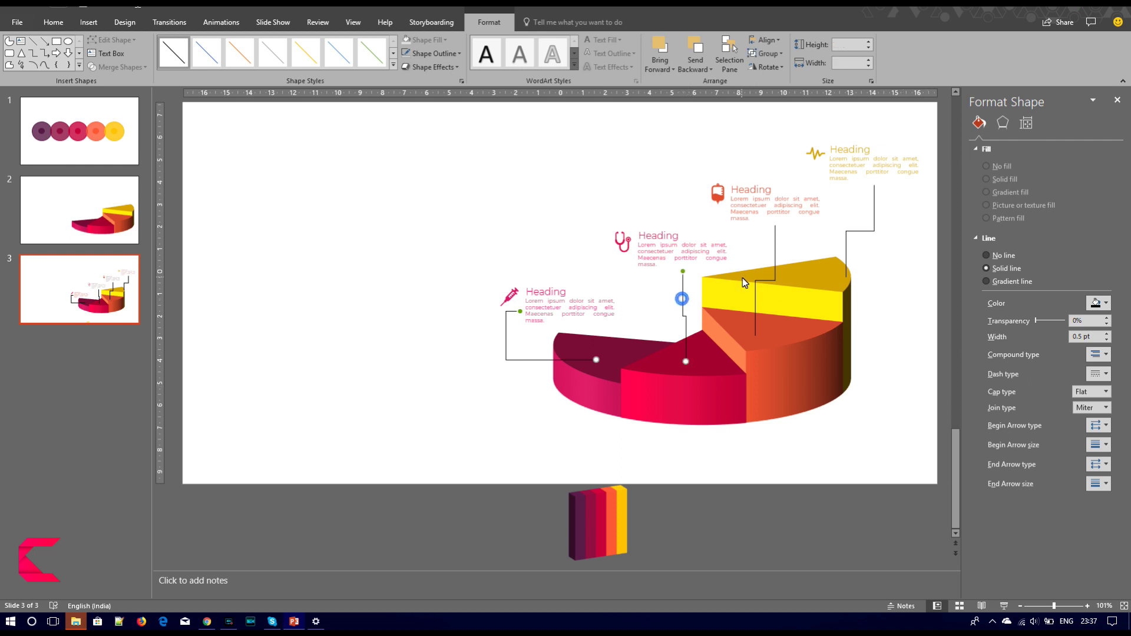
shift+click(775, 245)
shift+click(860, 233)
click(1101, 302)
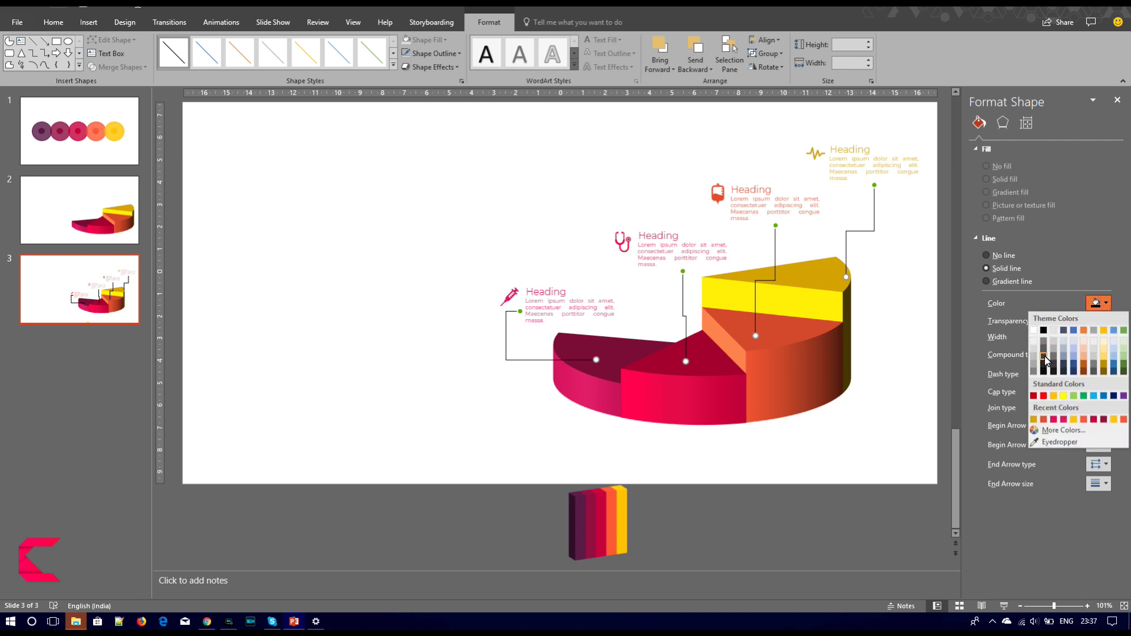
click(1043, 356)
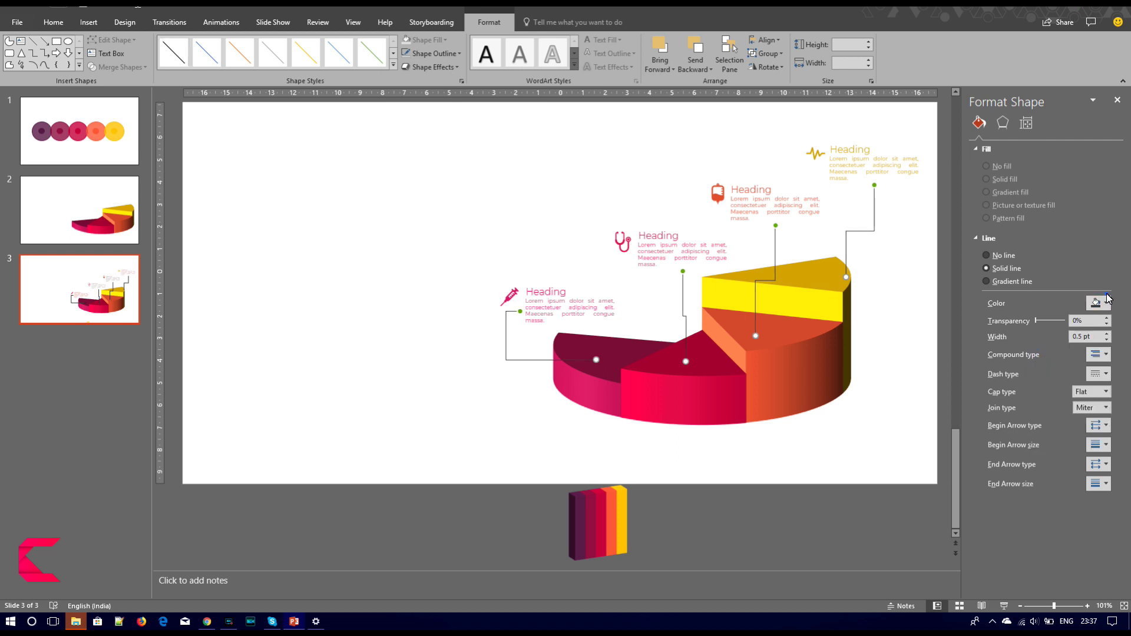
click(1106, 303)
click(1041, 347)
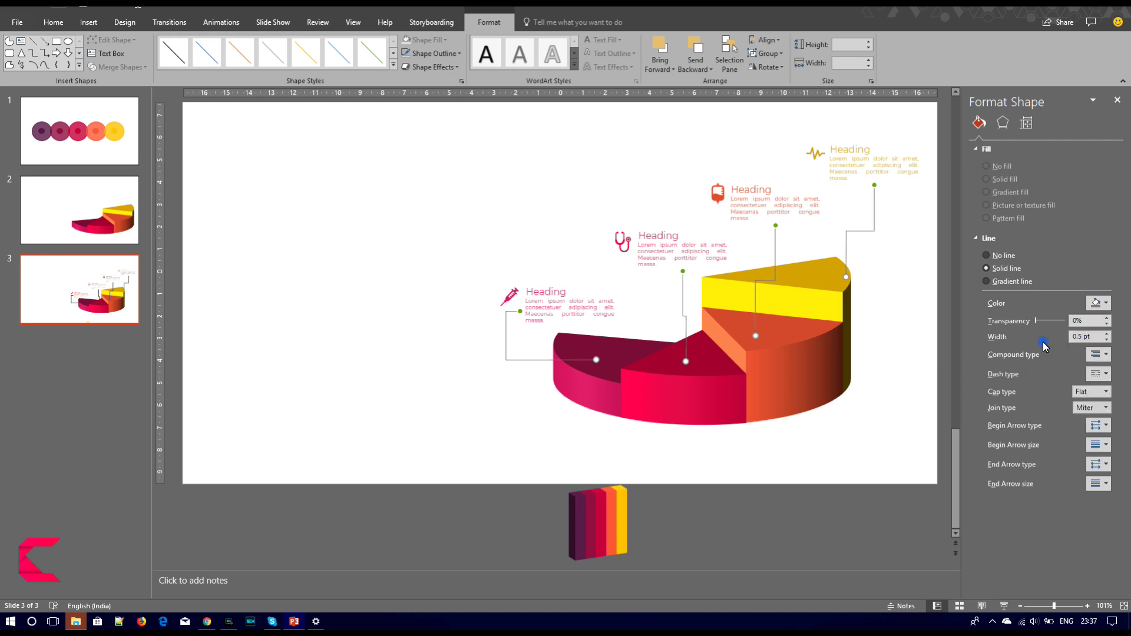
click(883, 438)
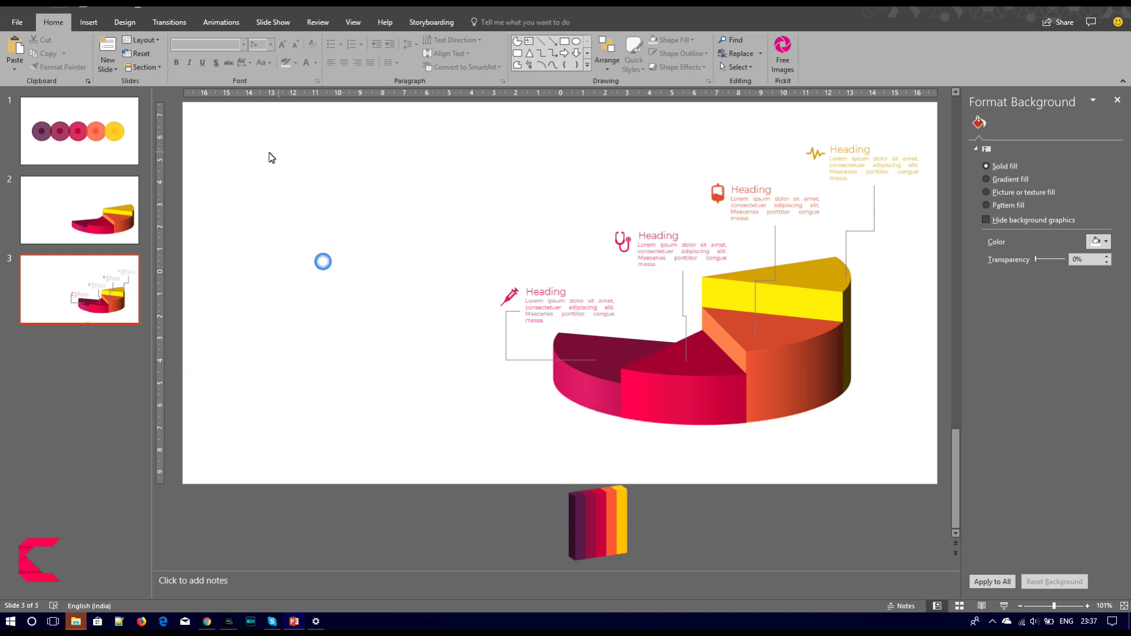
Add a text box at the slide's top left containing the title 'Business chart'.
click(89, 24)
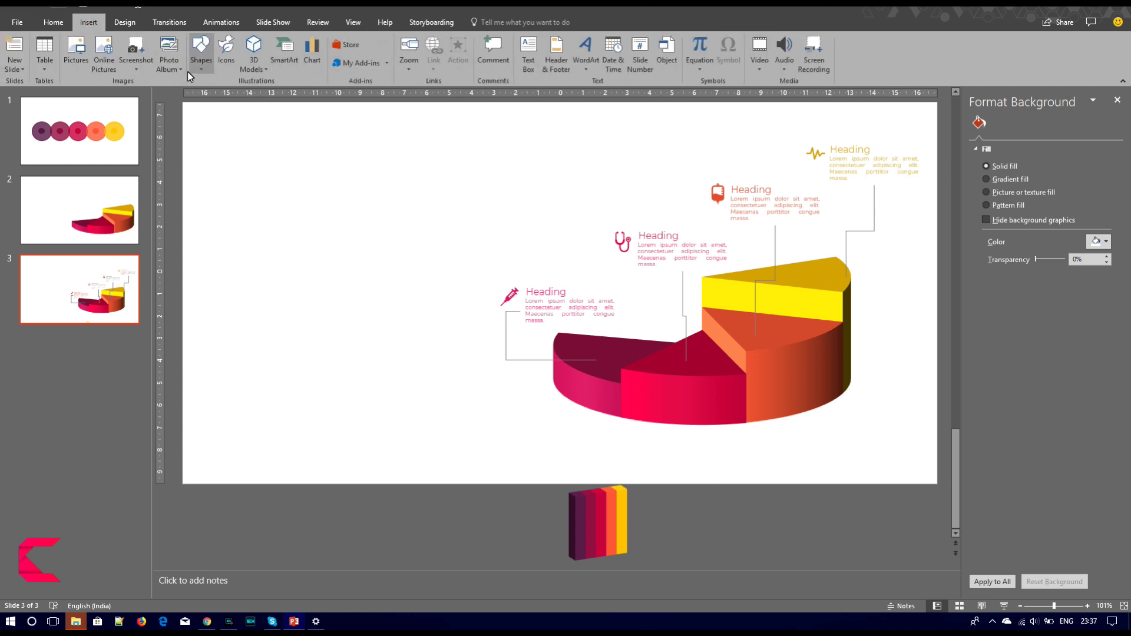
click(527, 63)
drag(223, 130, 445, 167)
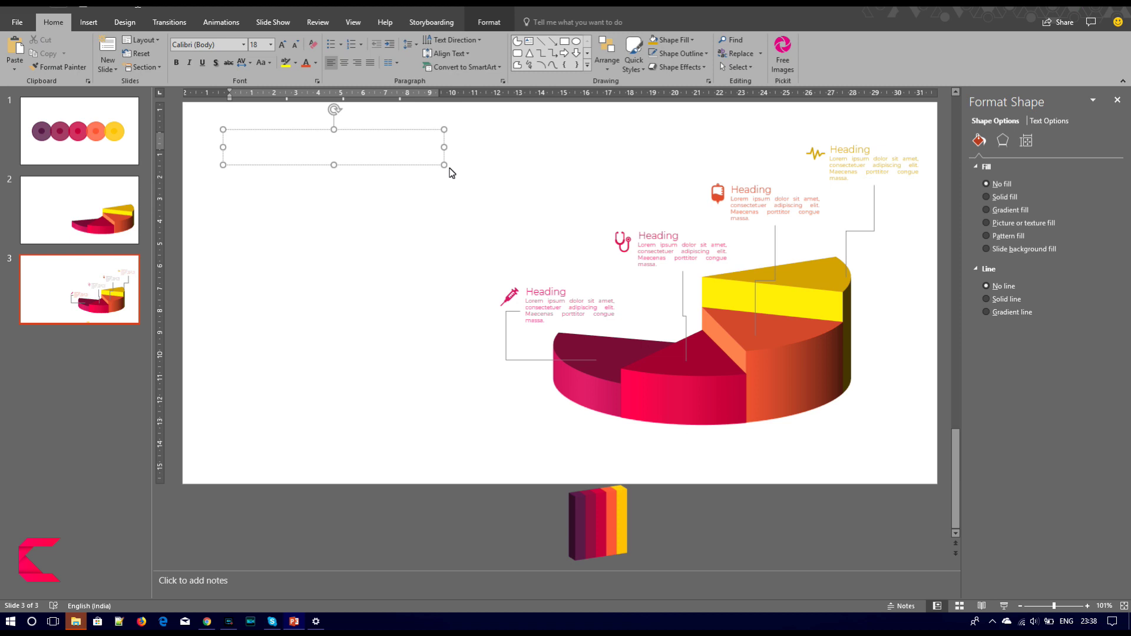
text(G)
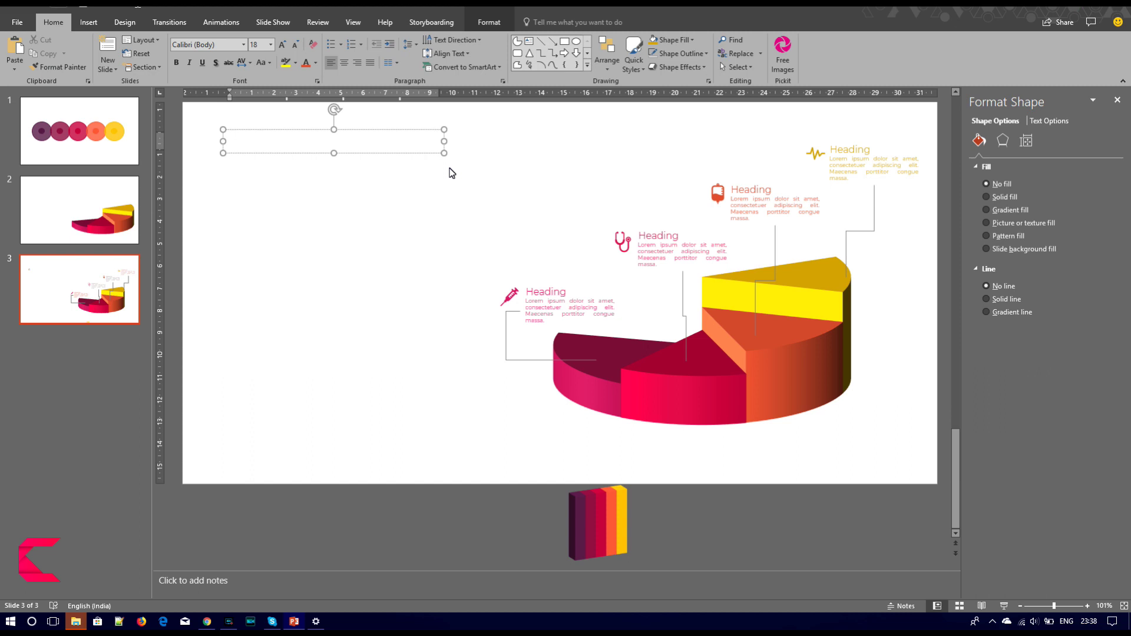
text(ines)
text( cha)
Give the title text a gradient fill.
key(ctrl+a)
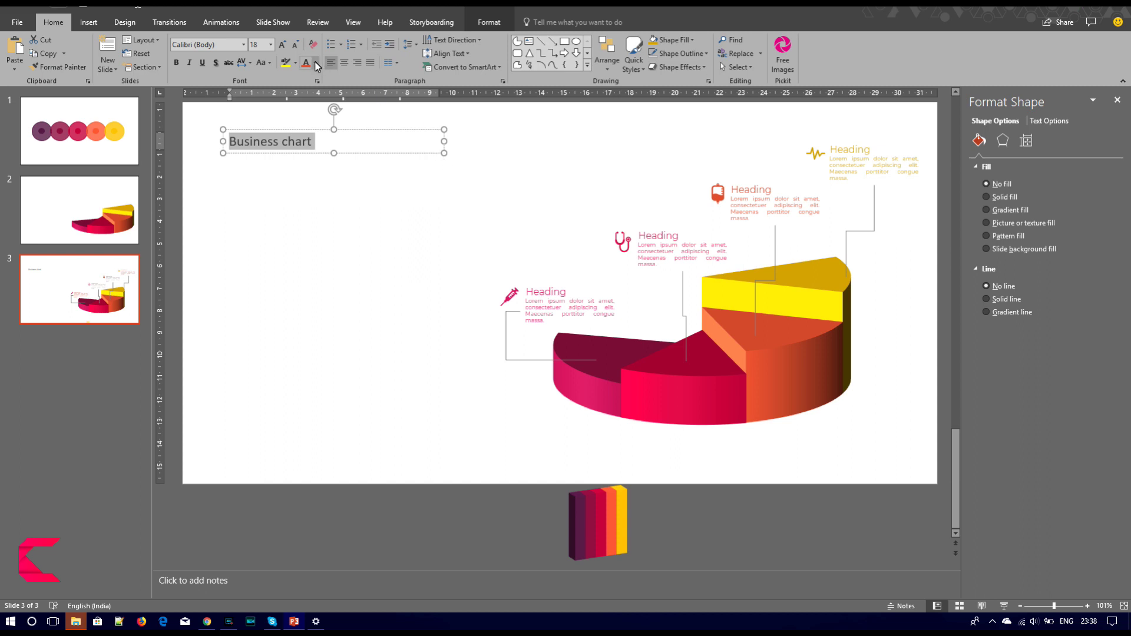
click(316, 63)
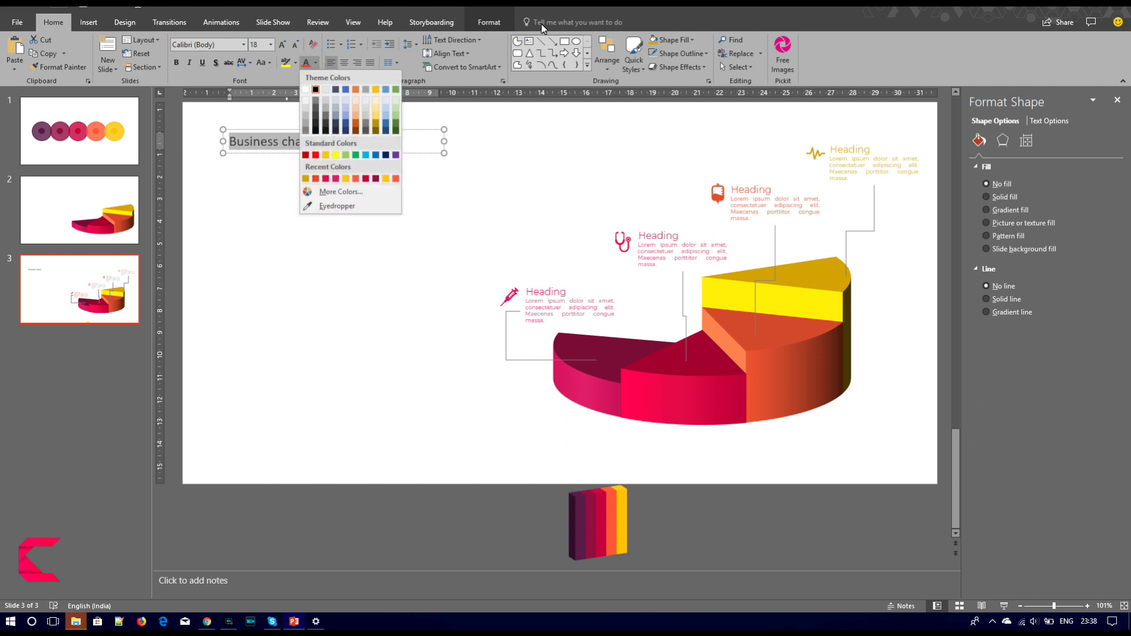
click(490, 23)
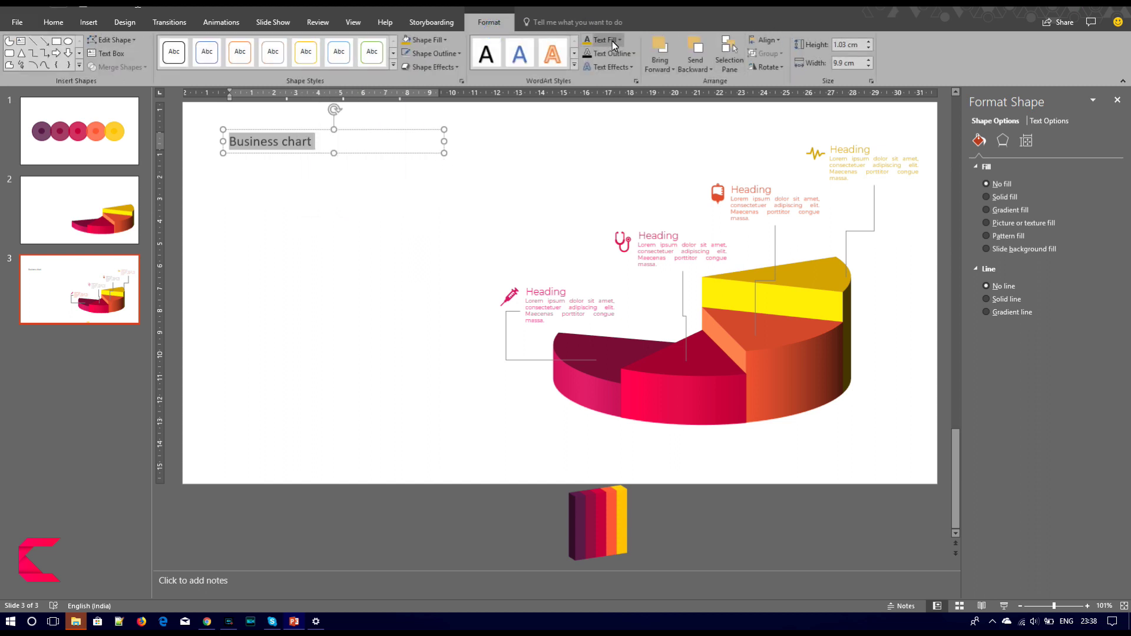
click(1051, 121)
click(1016, 211)
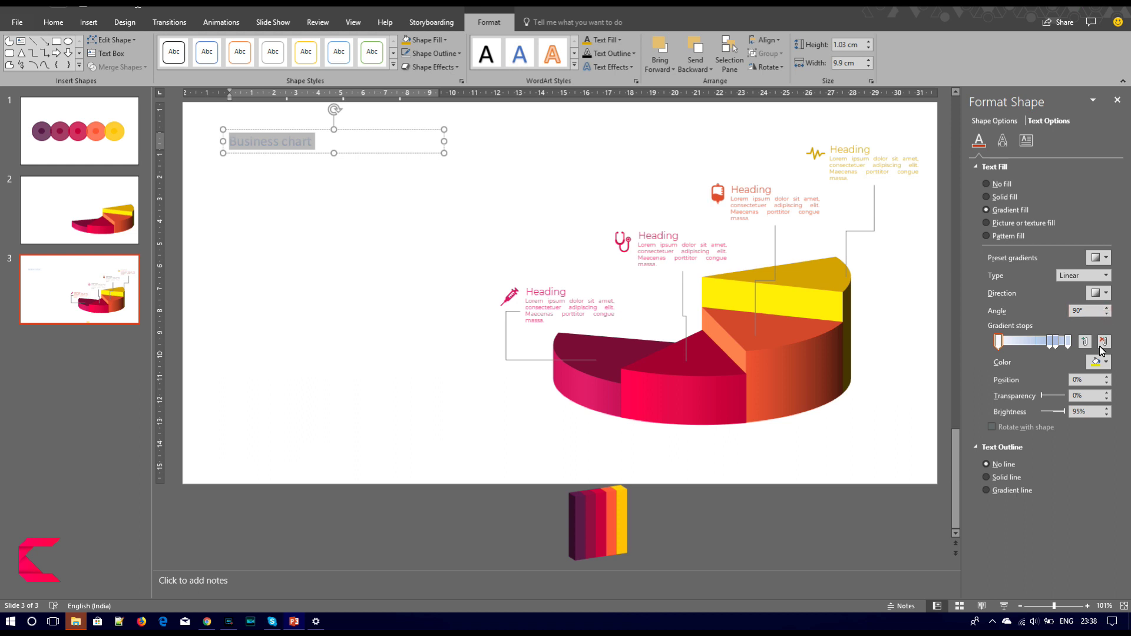
Sample dark purple and crimson from the 3D bar for the first and third gradient stops.
click(1105, 363)
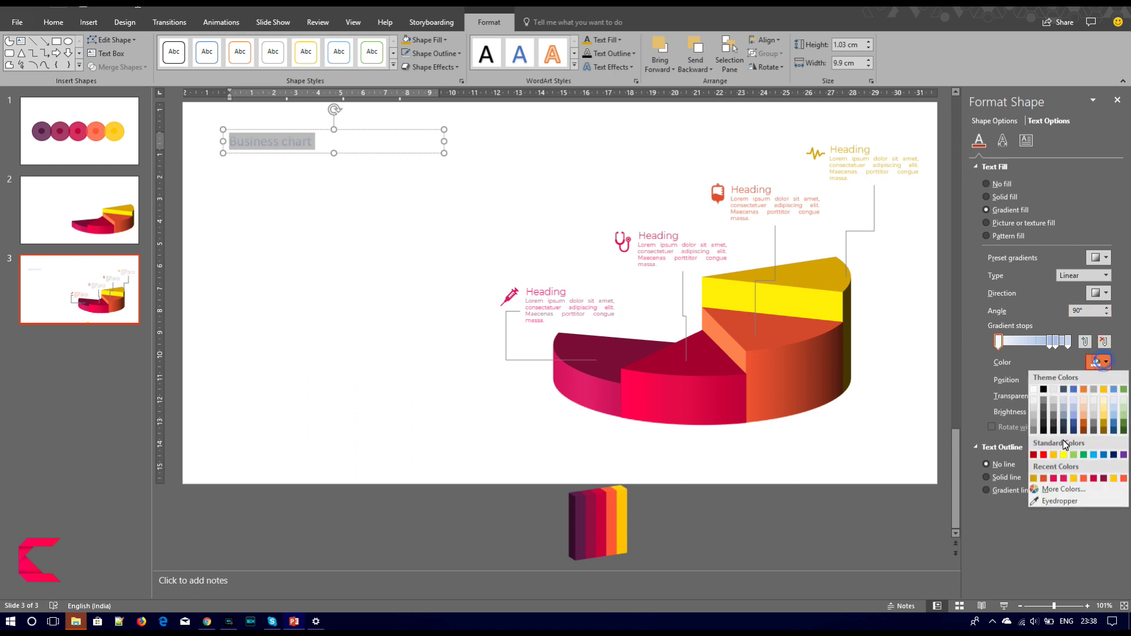
click(1052, 500)
click(576, 521)
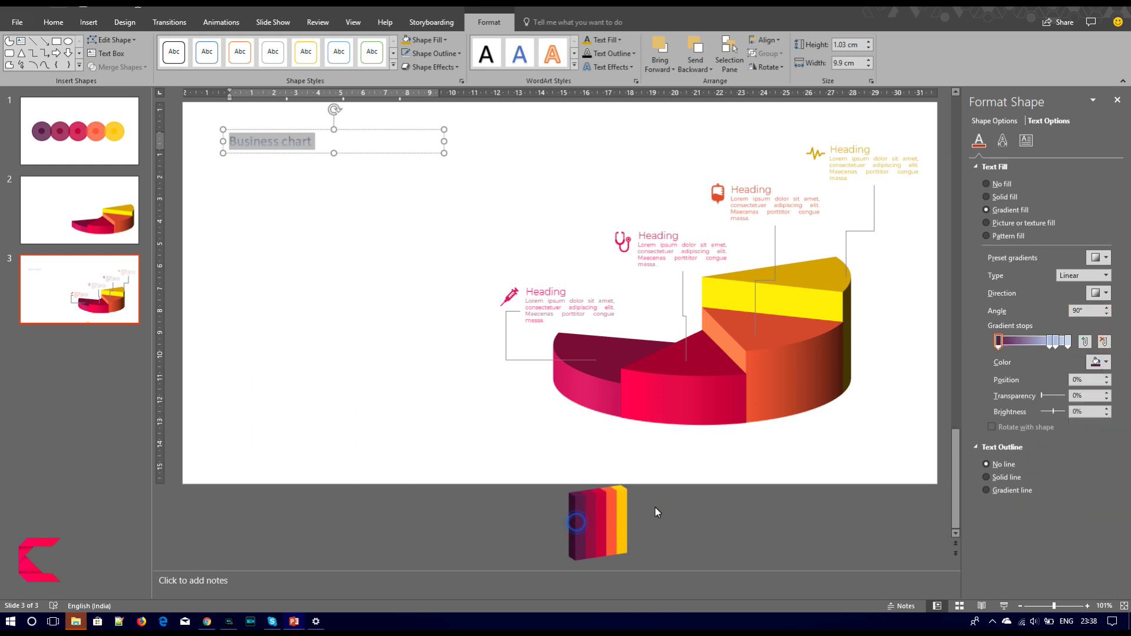
click(1049, 342)
click(1105, 363)
click(1028, 499)
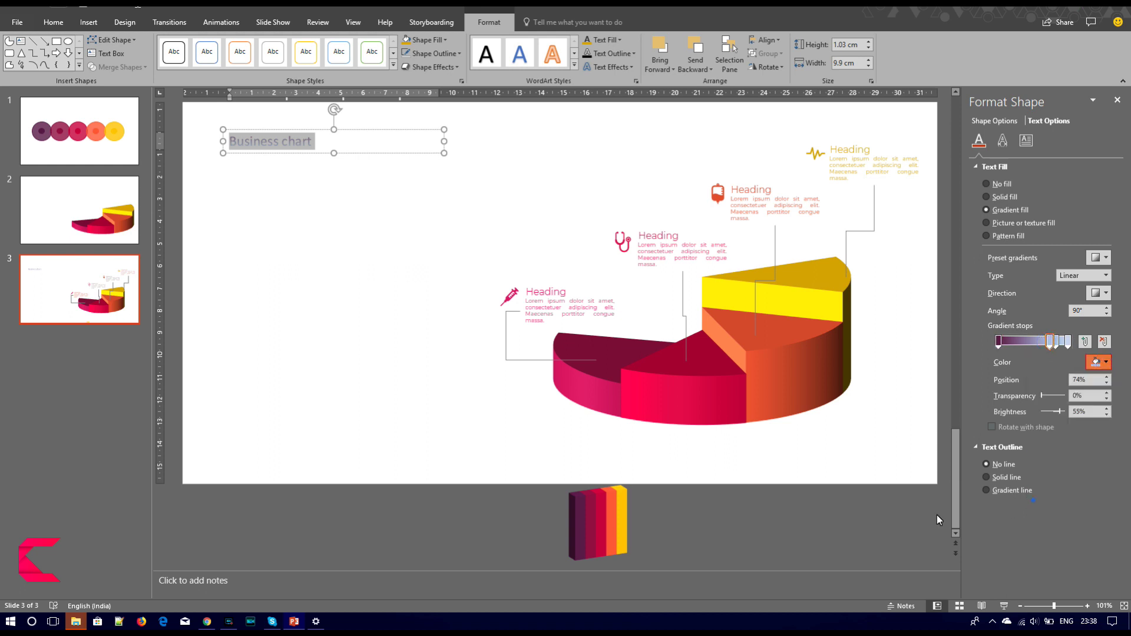
click(601, 517)
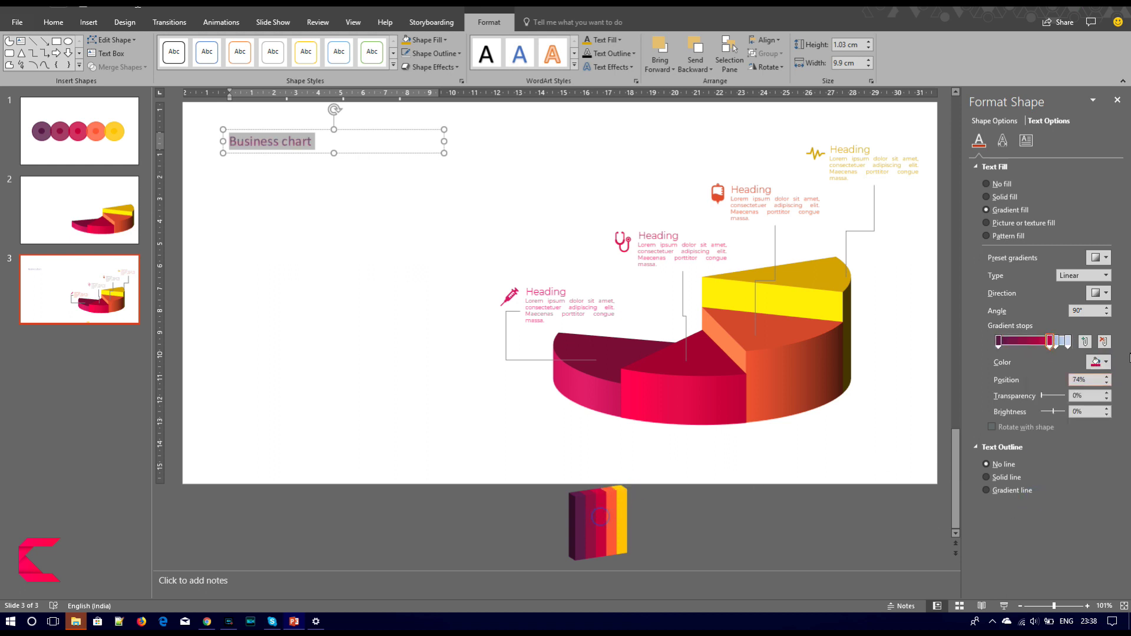
Sample orange and yellow from the 3D bar for the fourth and last gradient stops.
click(1056, 342)
click(1099, 361)
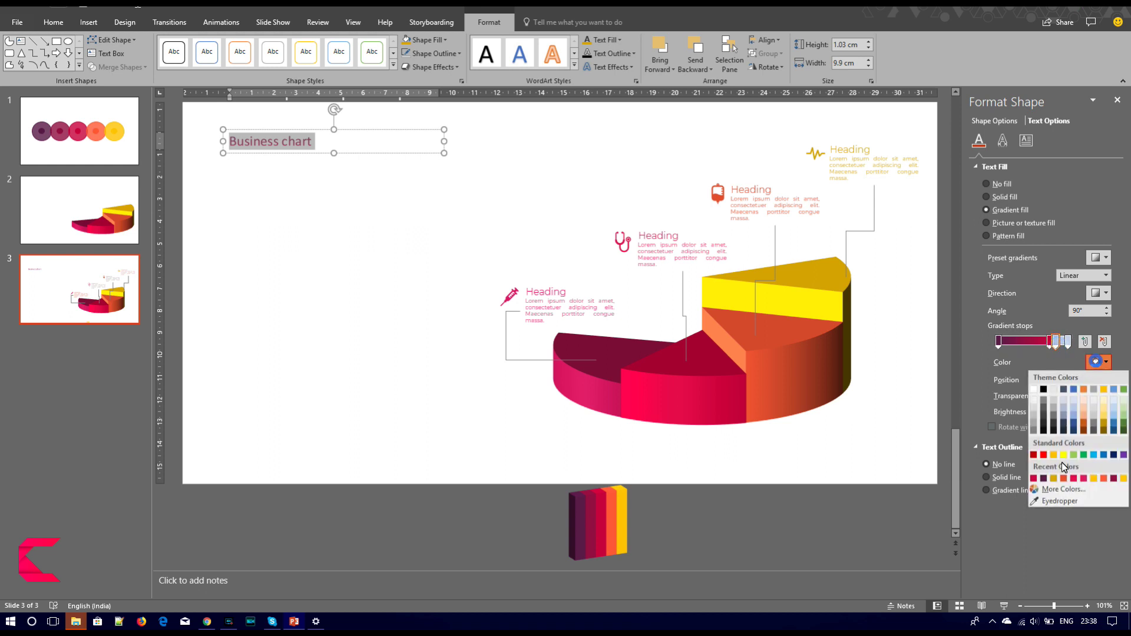
click(1051, 500)
click(611, 517)
click(1067, 341)
click(1098, 362)
click(1055, 501)
click(627, 526)
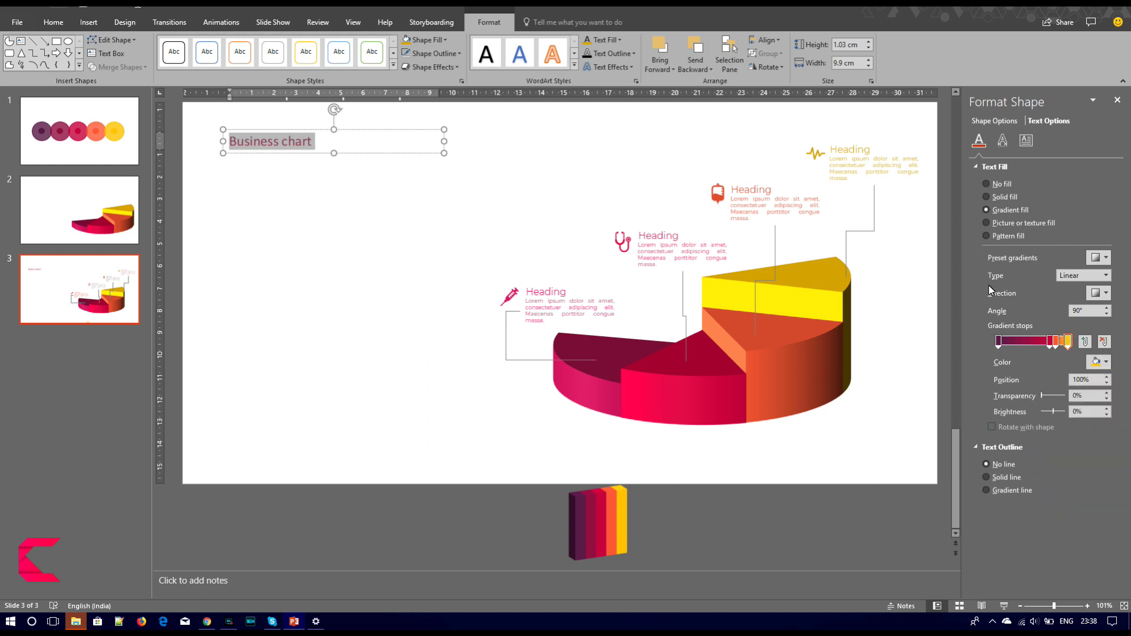
Move the red stop to 51% and set the gradient direction to a 45° diagonal.
drag(1049, 343, 1033, 342)
click(1098, 293)
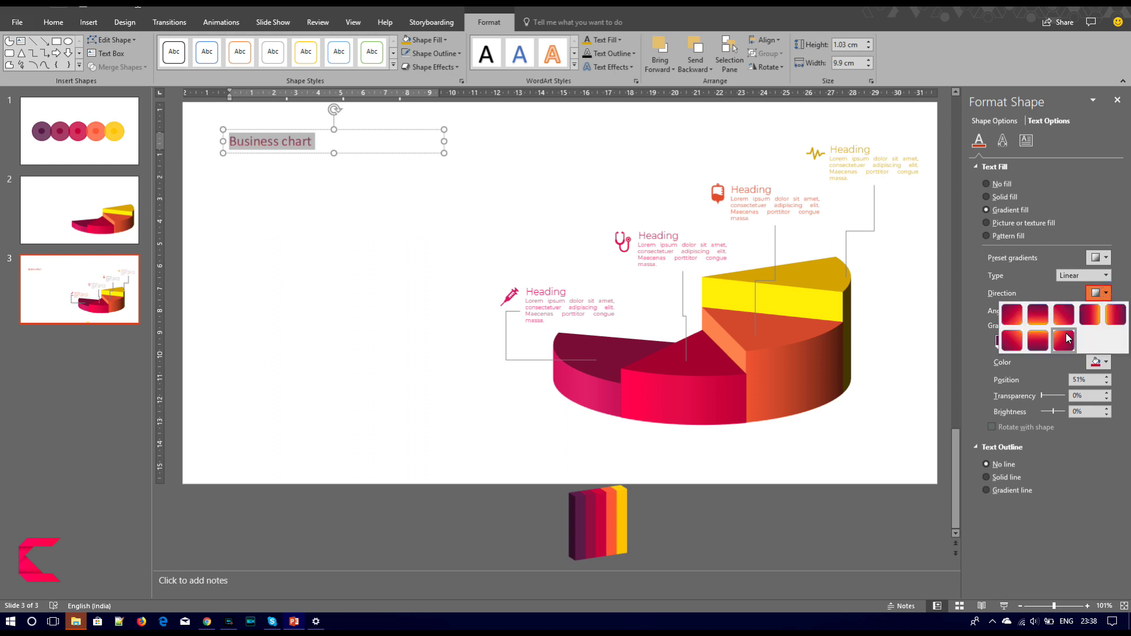
click(1007, 313)
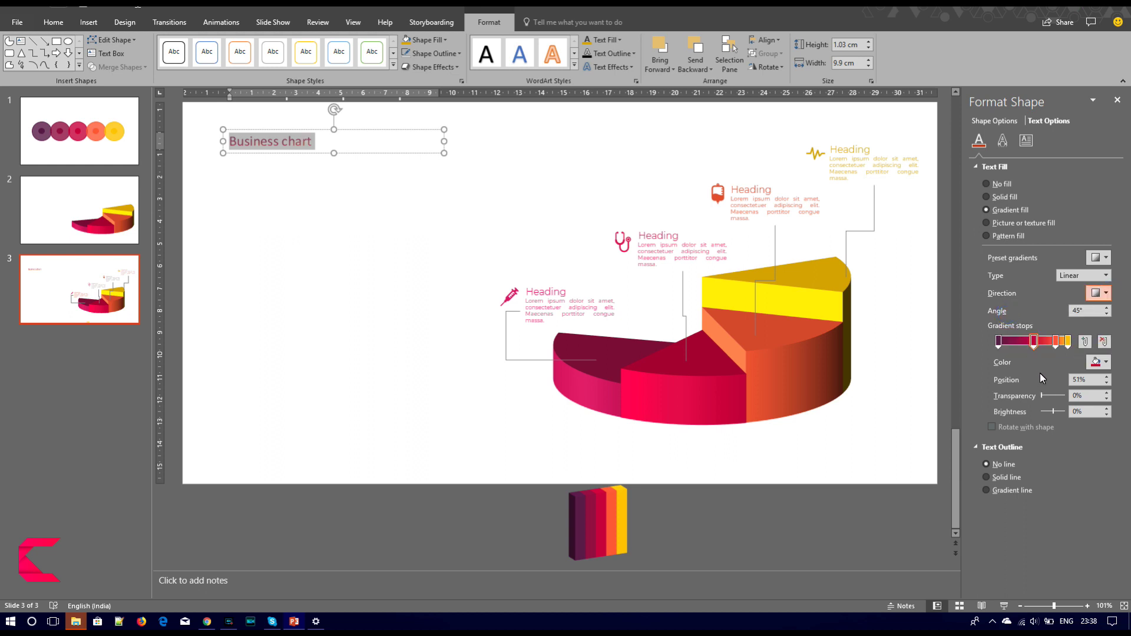
mouse_move(1033, 343)
mouse_down()
mouse_move(1023, 343)
mouse_move(1047, 345)
mouse_up()
click(304, 216)
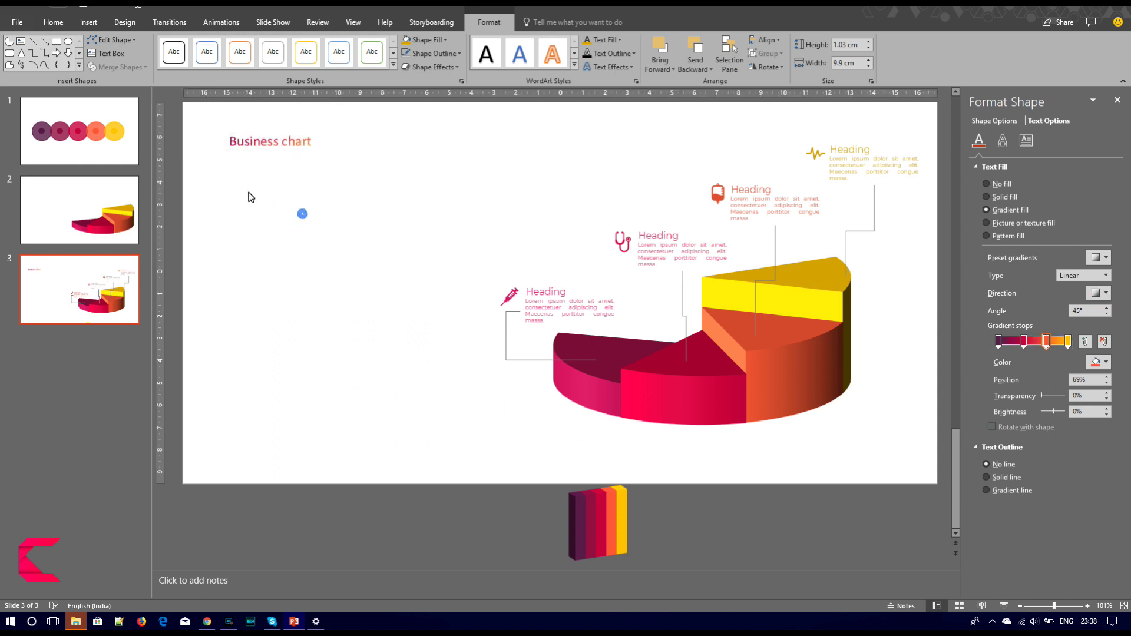
Enlarge the title to 44 pt and capitalise the C in 'Chart'.
click(252, 154)
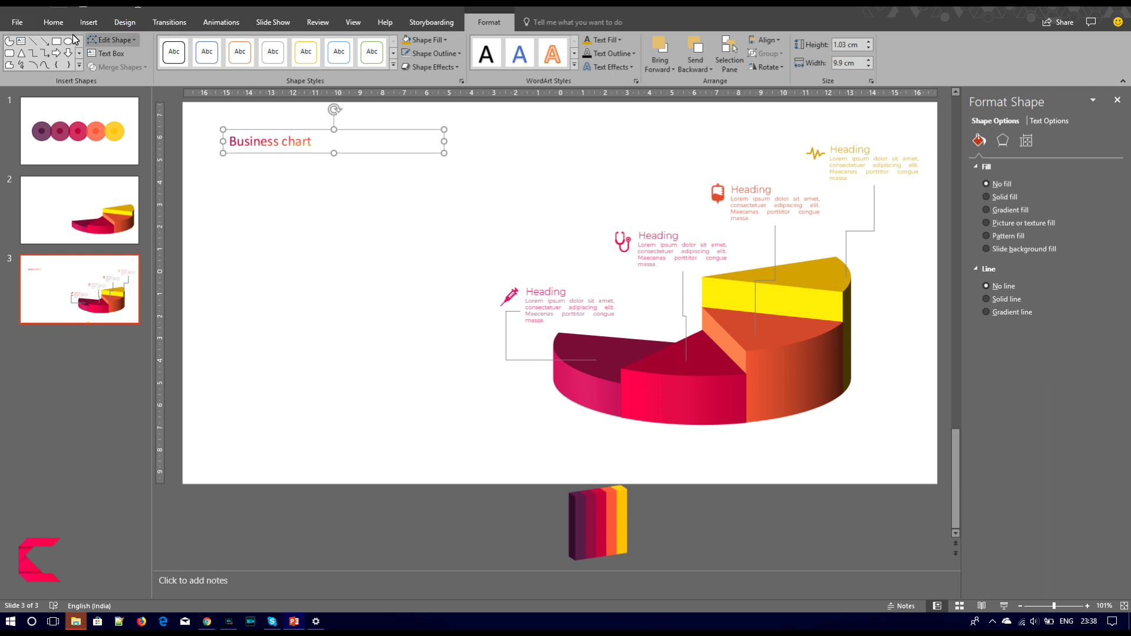
click(59, 22)
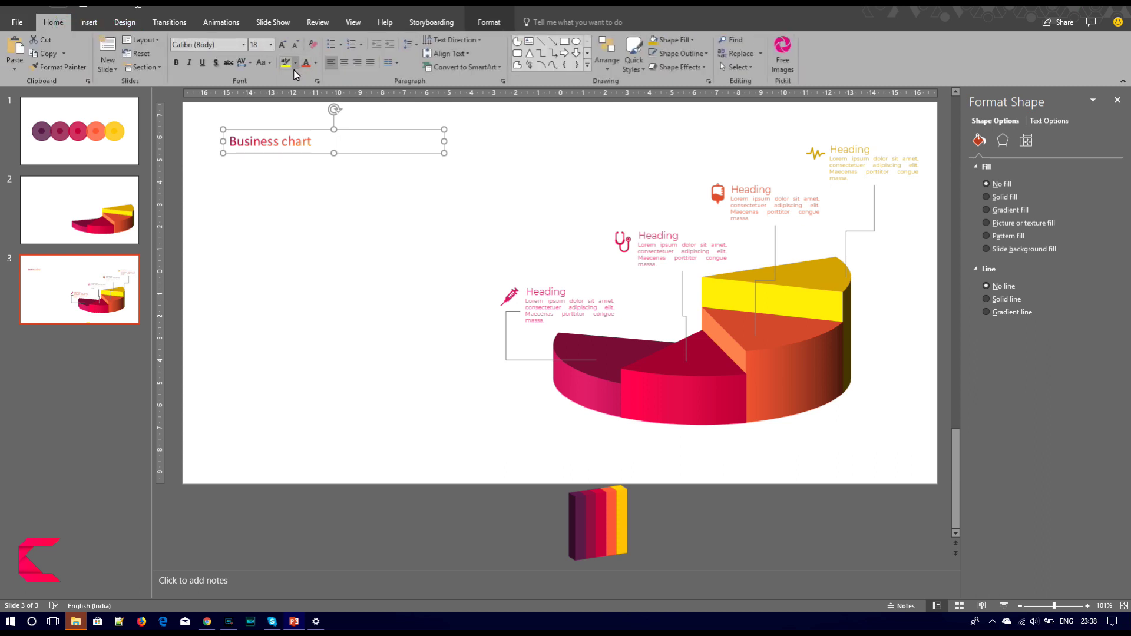
click(282, 45)
double_click(282, 46)
double_click(281, 46)
double_click(281, 46)
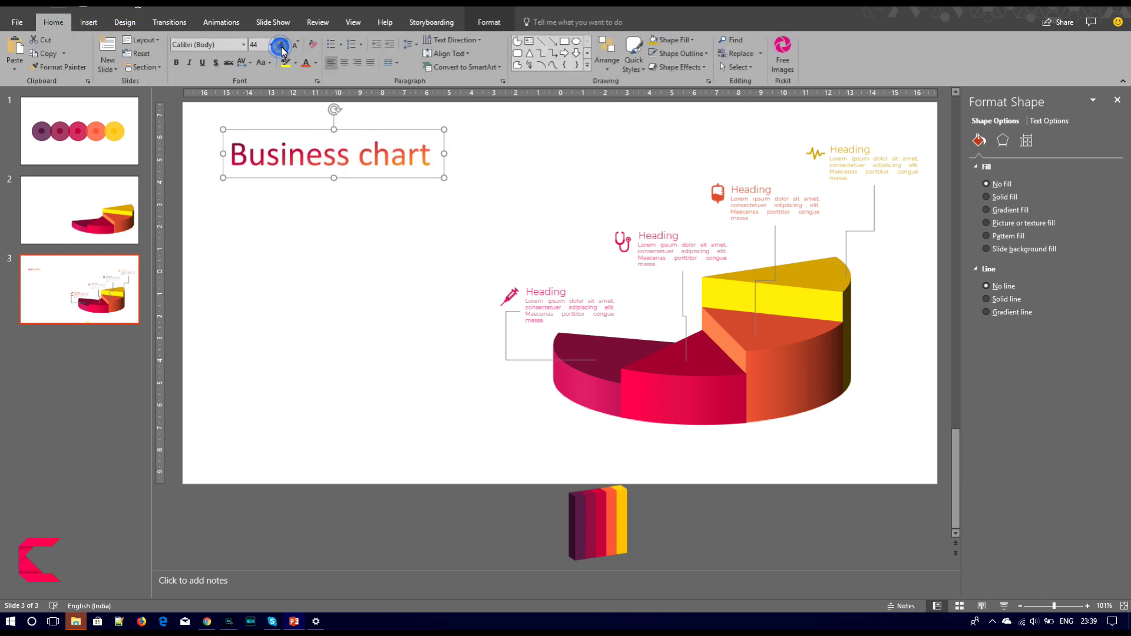
drag(359, 160, 366, 169)
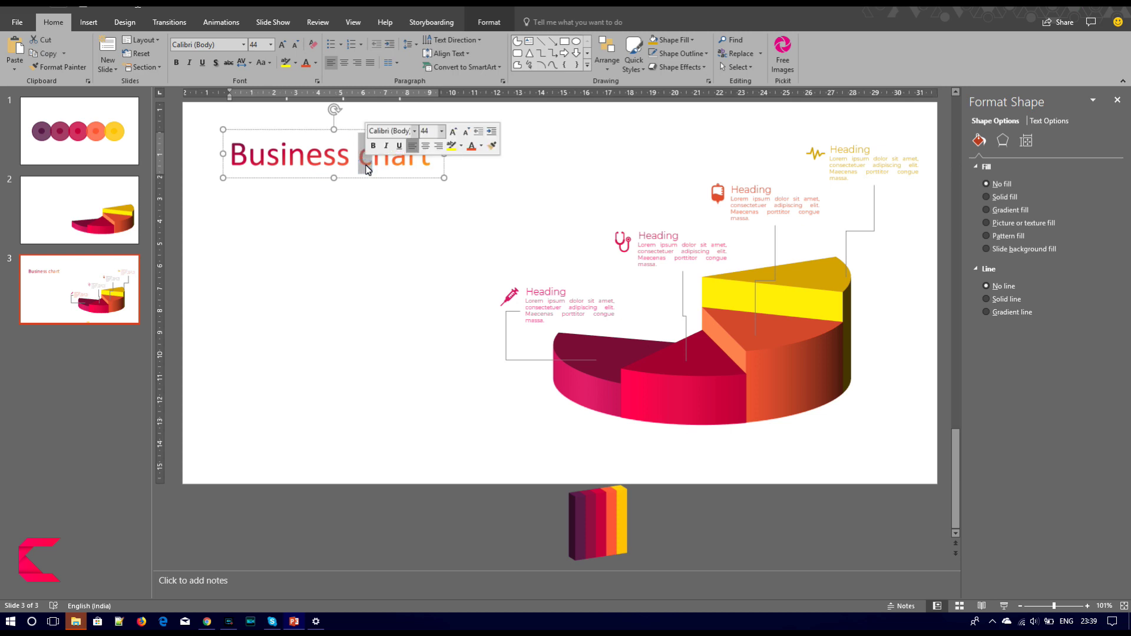
text(C)
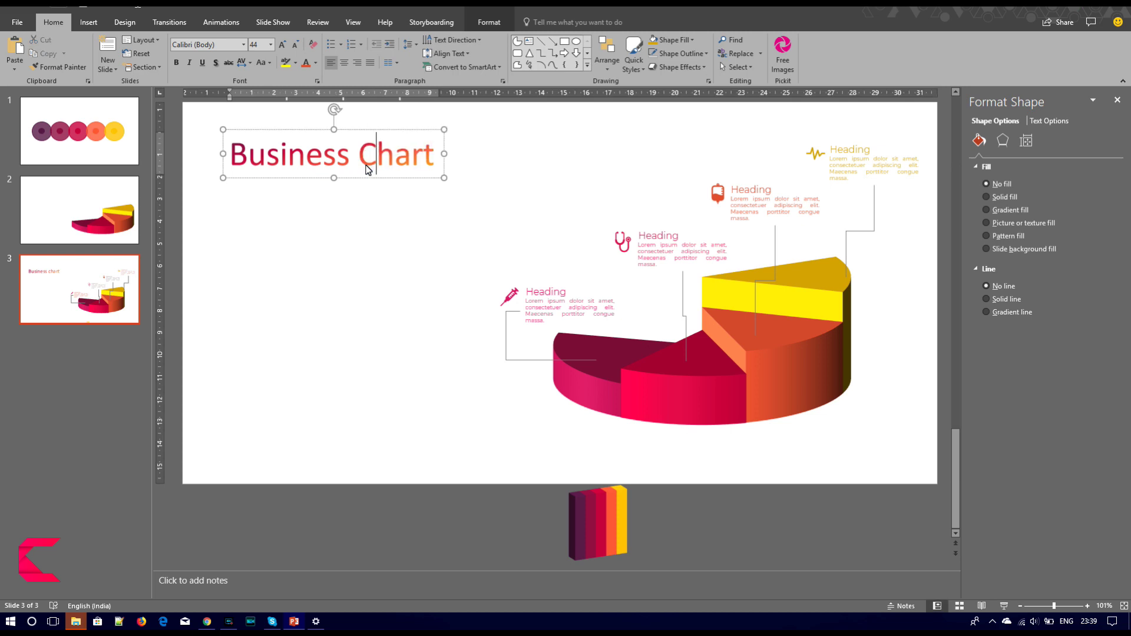
Set the title in Montserrat Light, widen it to one line, and paste a copy below.
key(ctrl+a)
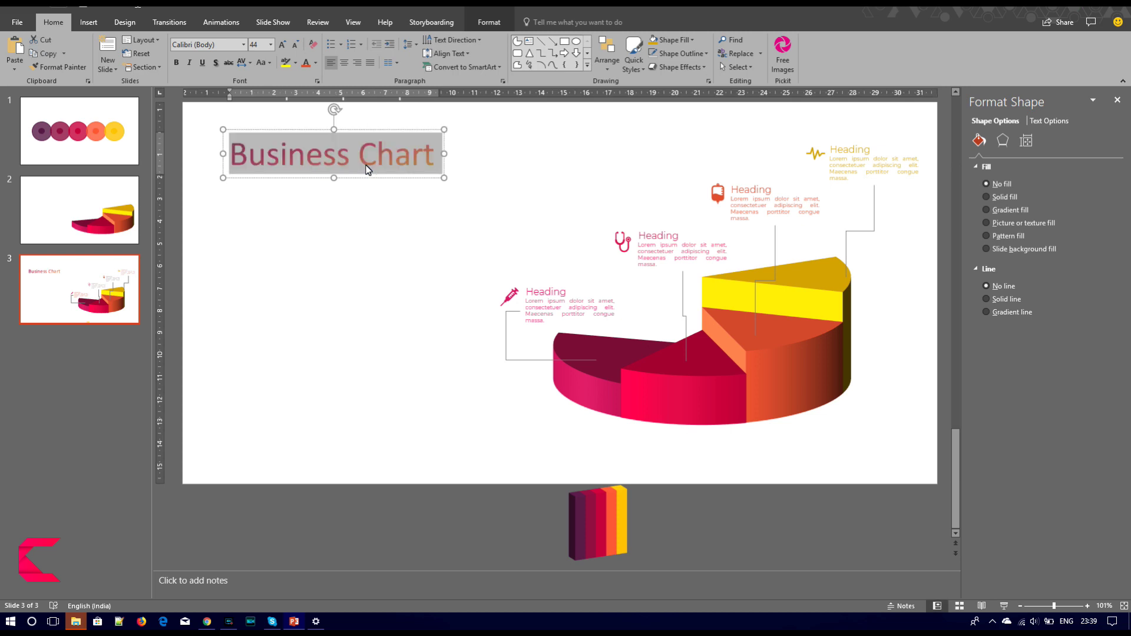
click(192, 45)
text(Montserrat Light)
key(Return)
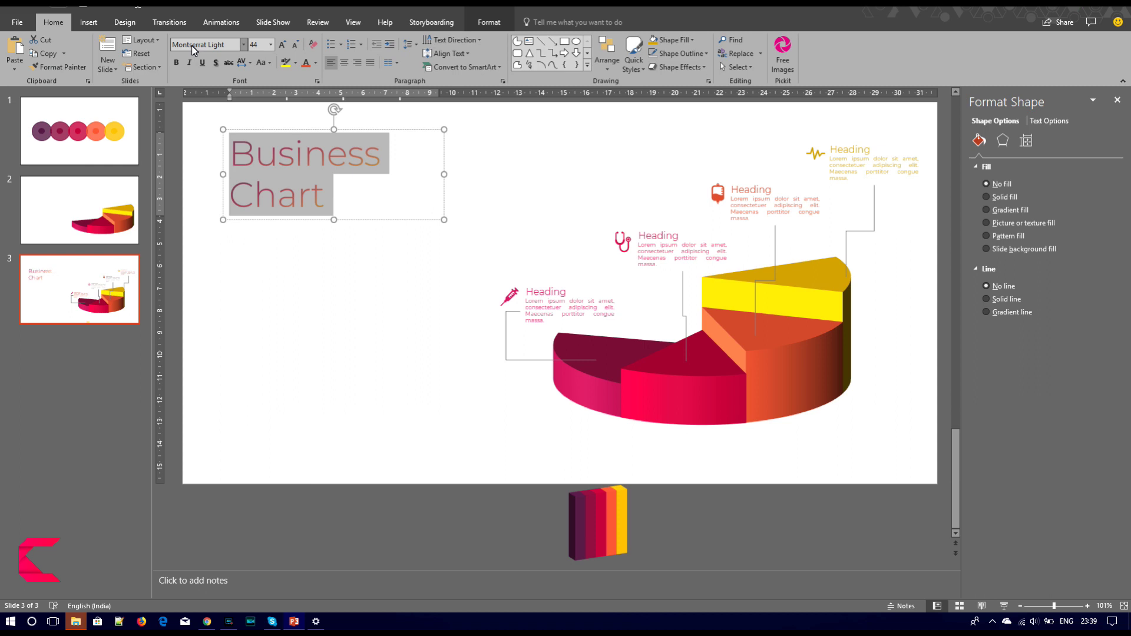
drag(444, 174, 526, 177)
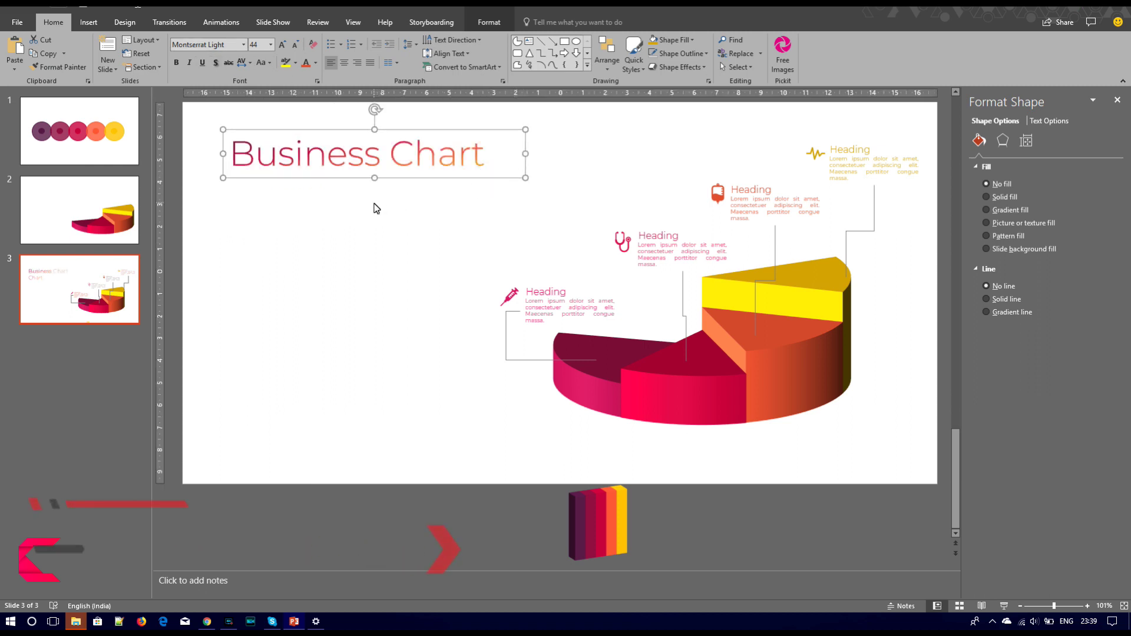
key(ctrl+v)
drag(293, 188, 281, 219)
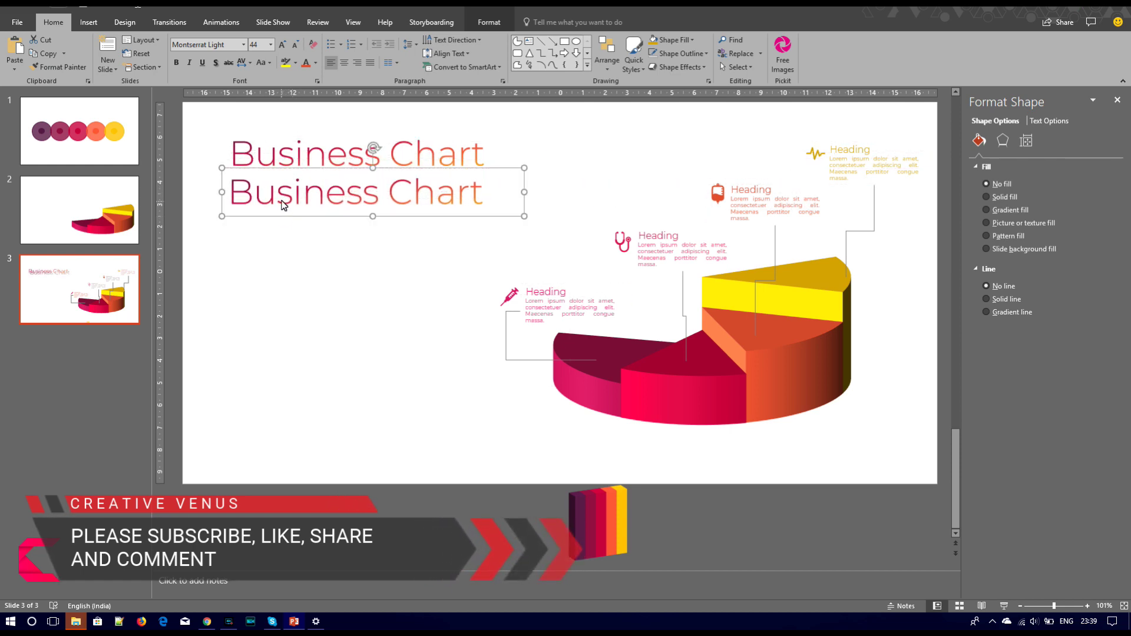
Retype the duplicate title as 'HEADING' and reduce it to 24 pt.
triple_click(282, 203)
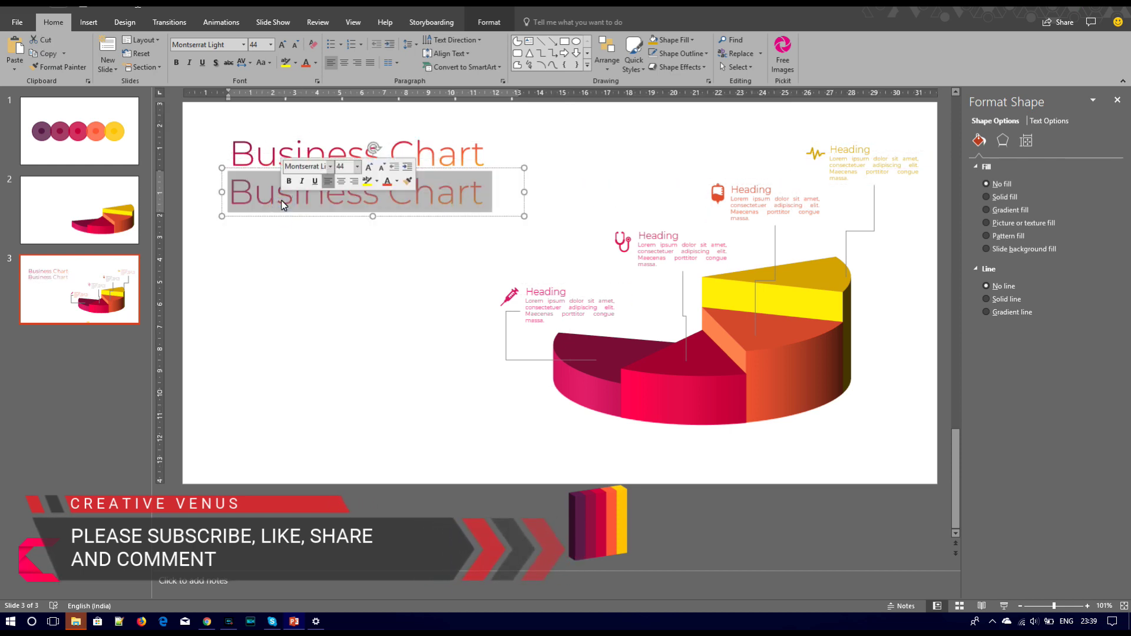
text(HEADING)
triple_click(282, 202)
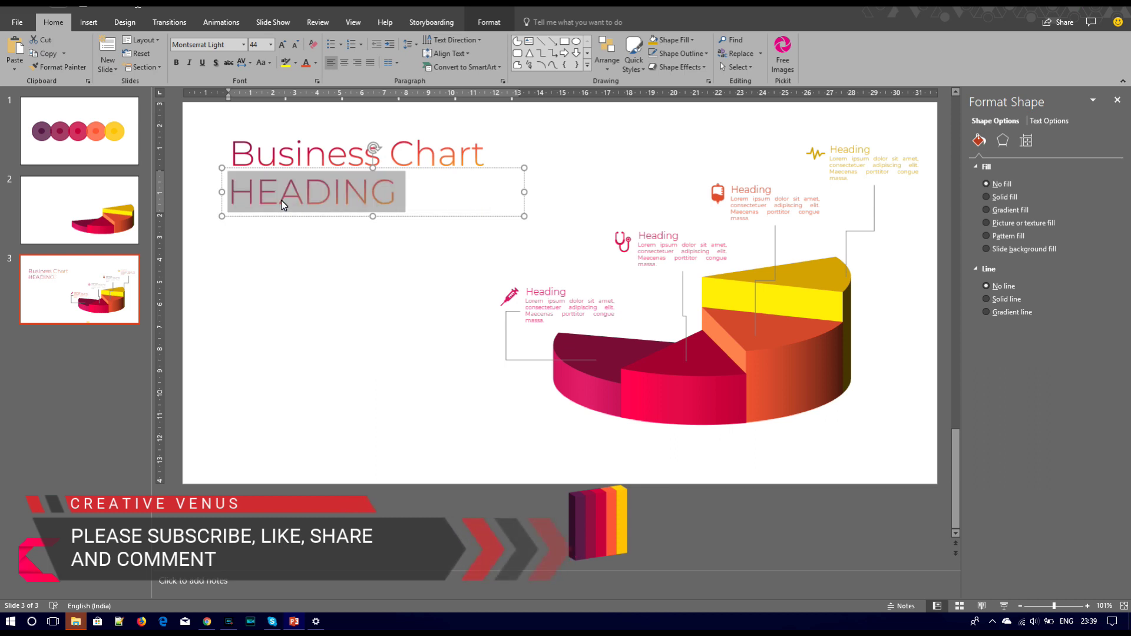
click(295, 45)
click(295, 45)
click(295, 45)
click(295, 45)
click(295, 45)
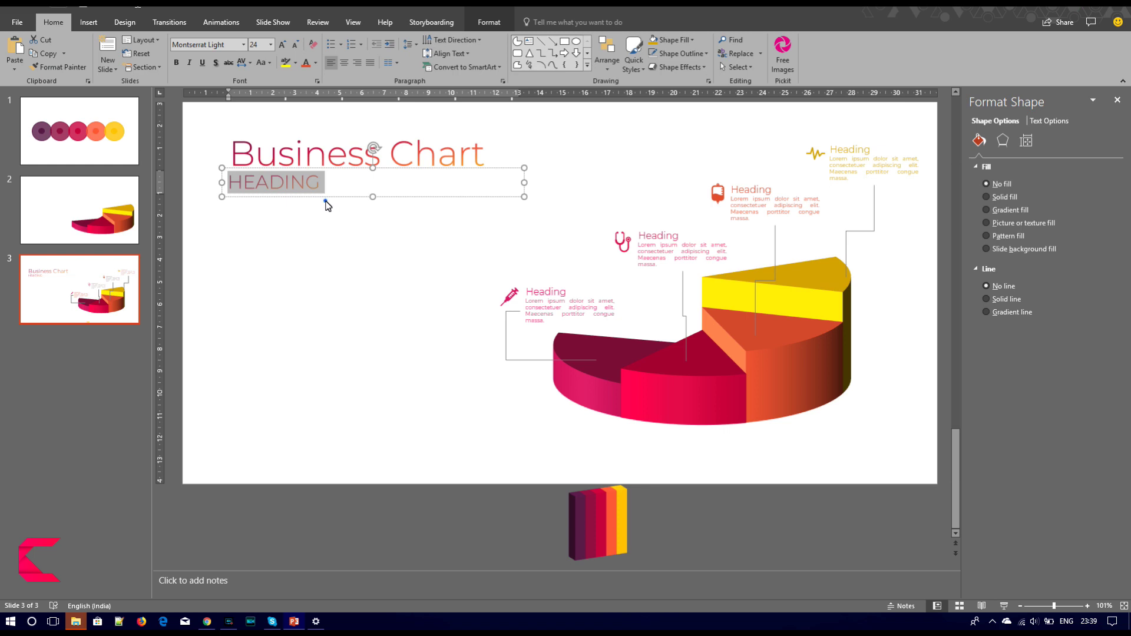
Nudge the HEADING box down and slightly right beneath the title.
key(Escape)
key(Down)
key(Down)
key(ctrl+Right)
key(ctrl+Right)
key(ctrl+Right)
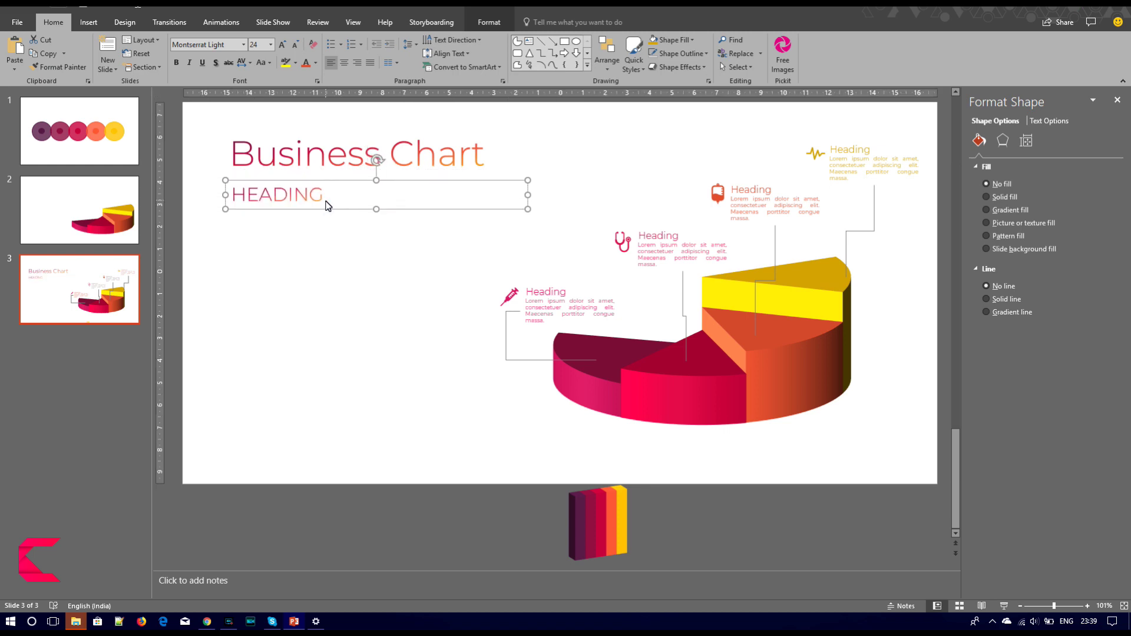
key(ctrl+Down)
key(ctrl+Down)
key(Down)
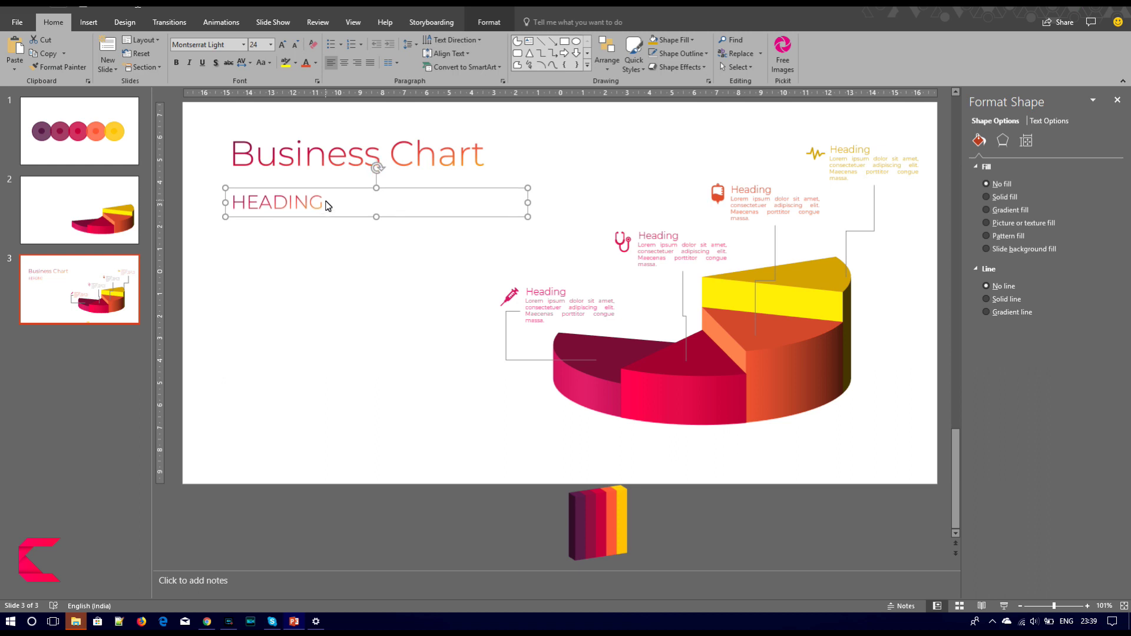
key(ctrl+Right)
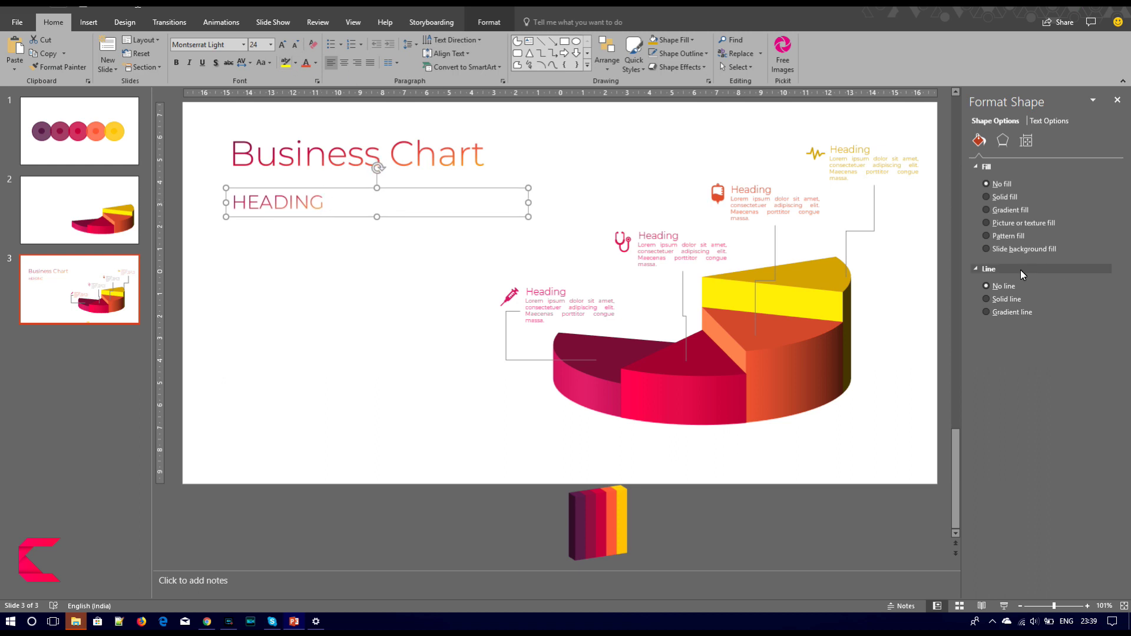
Give HEADING a solid grey text fill, reduce it to 20 pt, and paste a copy.
click(1038, 121)
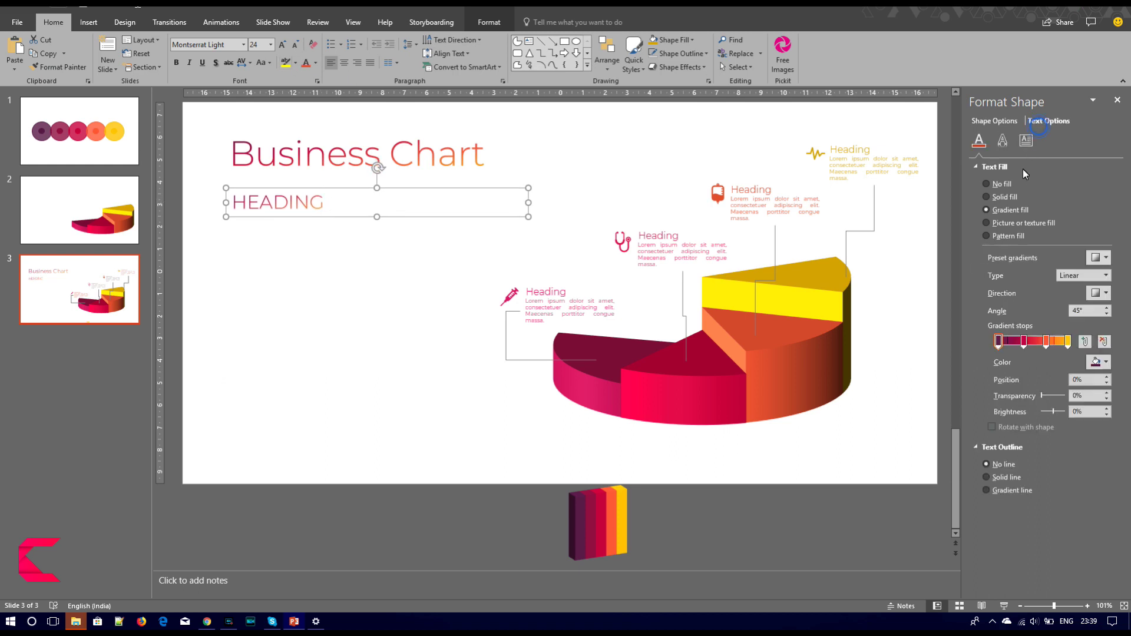
click(995, 197)
click(1099, 258)
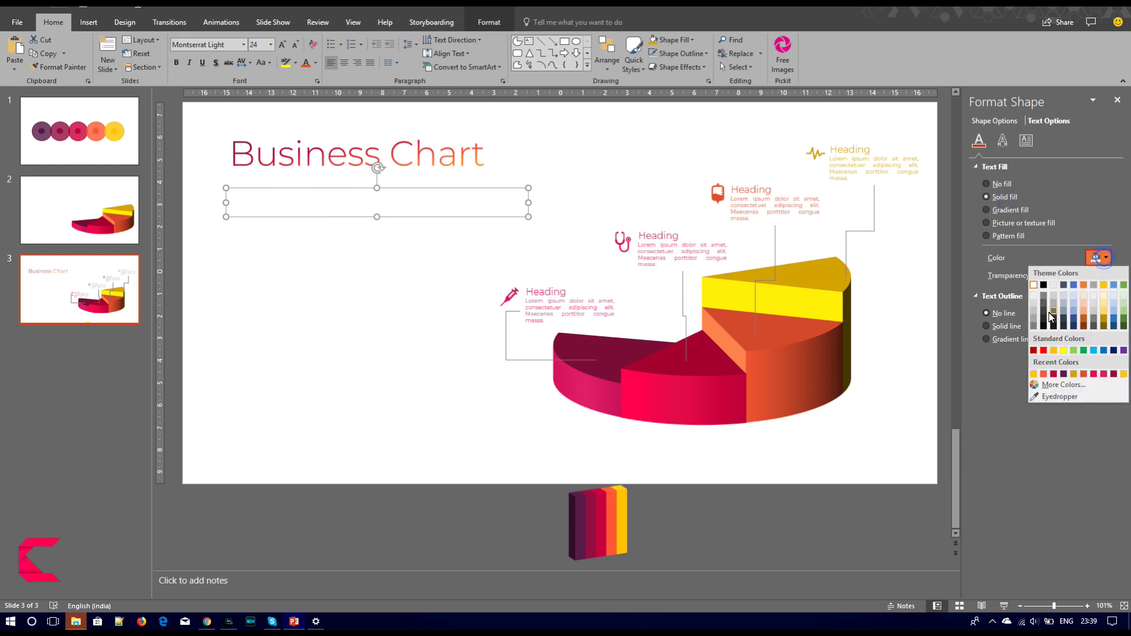
click(1034, 324)
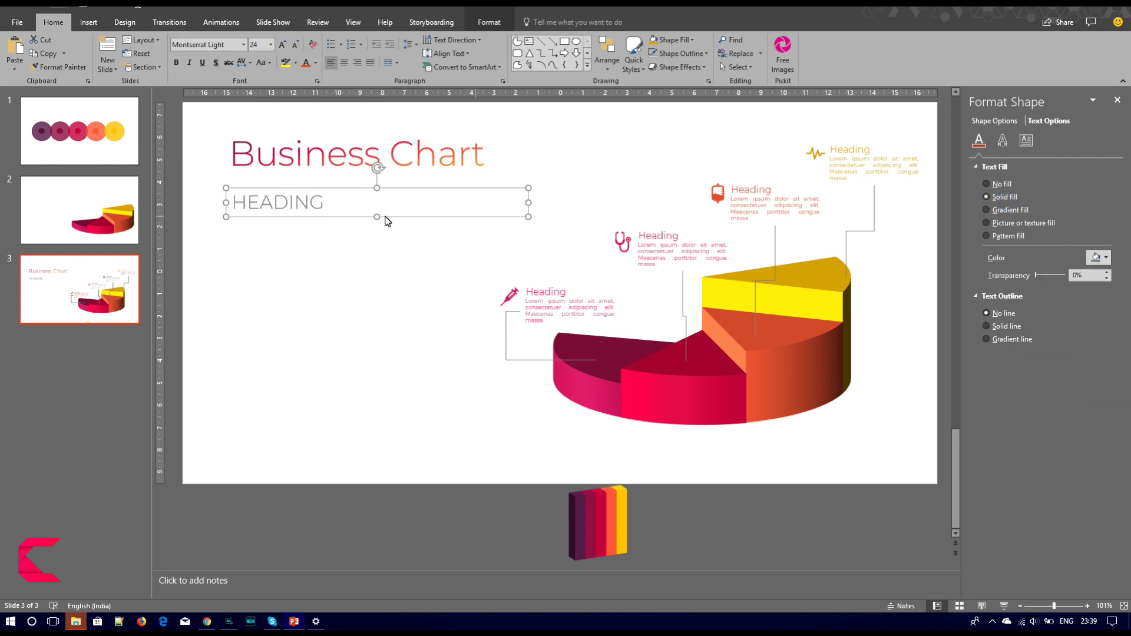
click(296, 48)
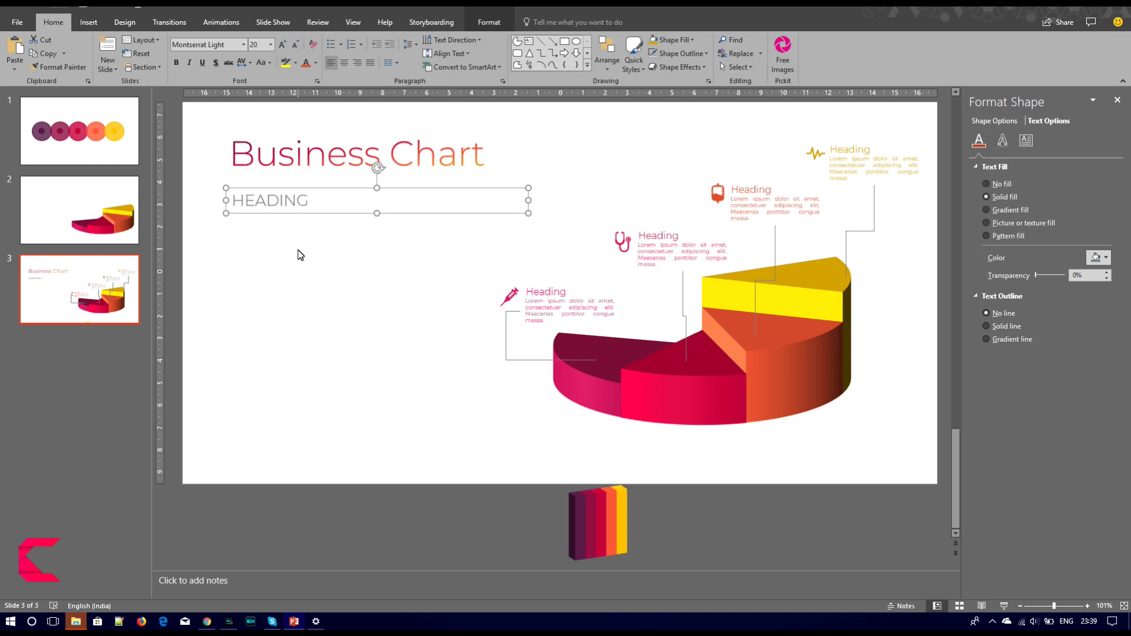
key(ctrl+Right)
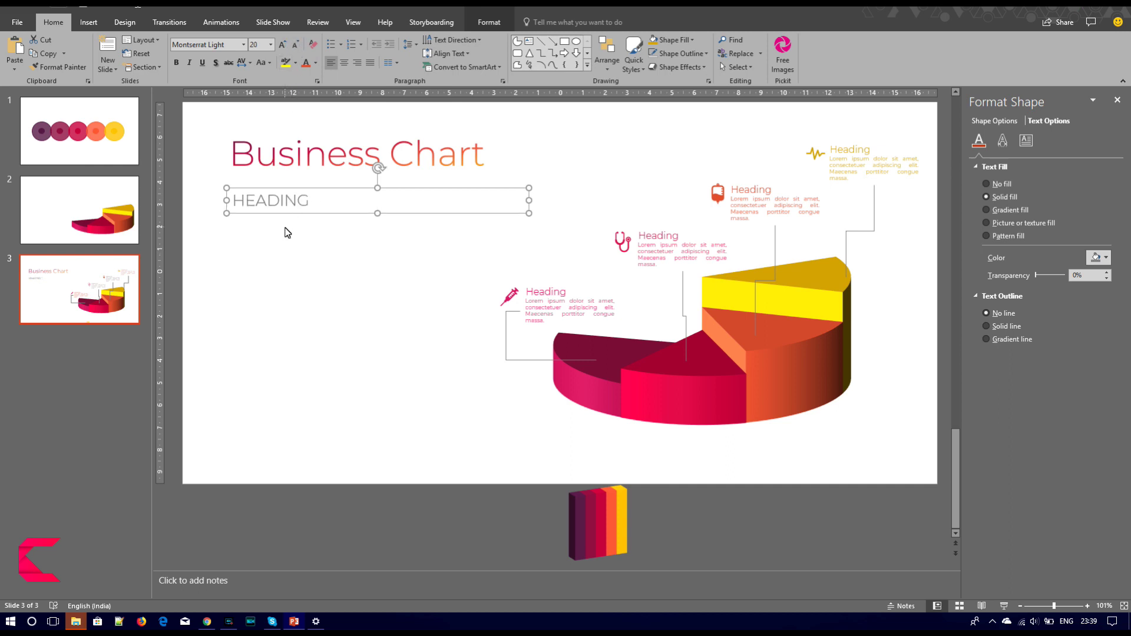
key(ctrl+v)
Place the copy below HEADING and retype it as 'CREATIVE VENUS BUSINESS PRESENTATIONS' at 14 pt.
drag(287, 228, 279, 235)
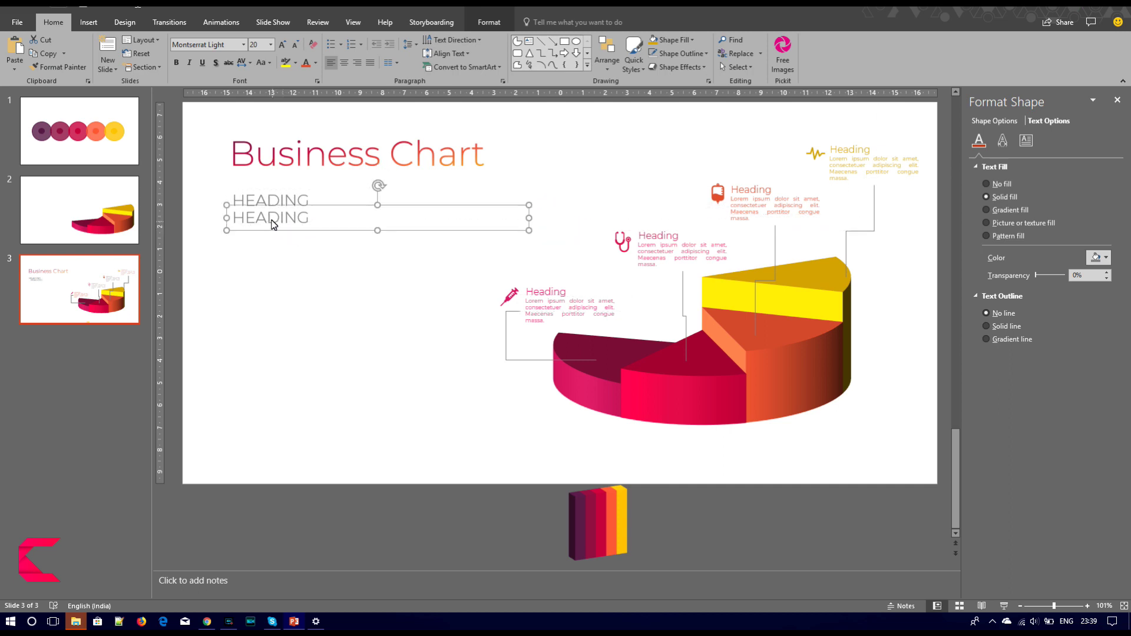
double_click(273, 220)
text(CREATIVE VENUS)
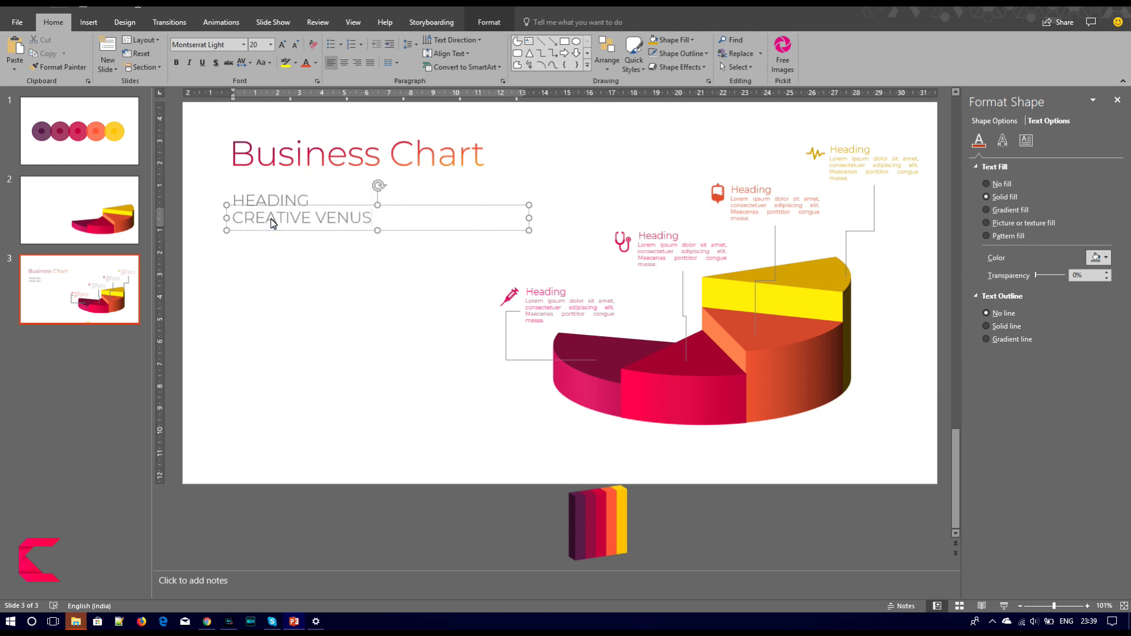
triple_click(273, 221)
click(293, 47)
click(294, 47)
click(294, 47)
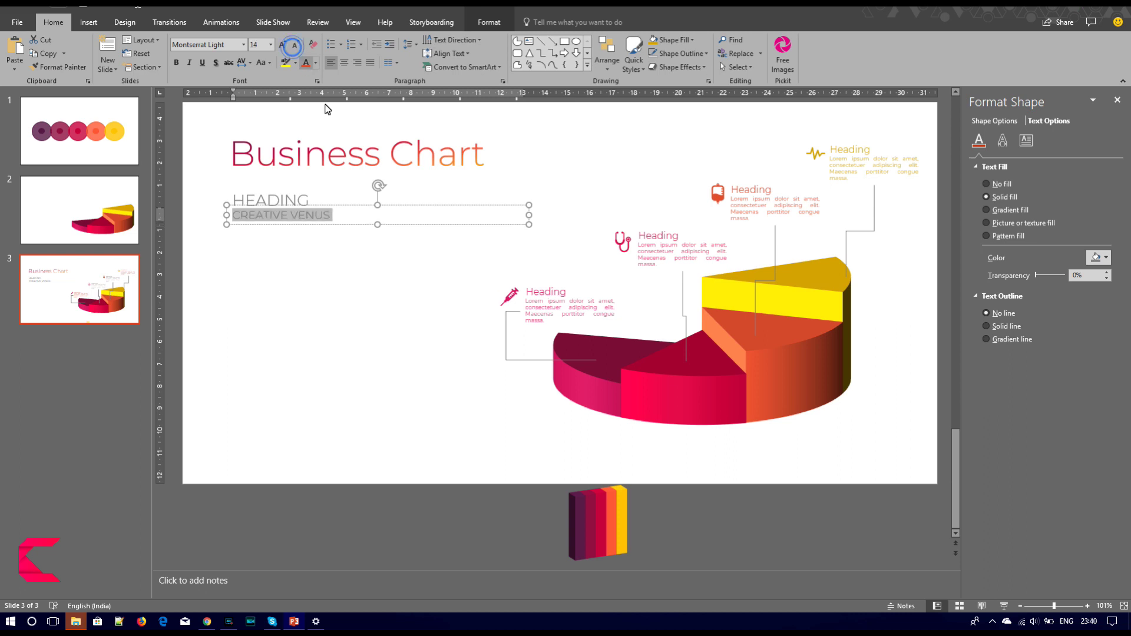
Nudge the subtitle down, reduce it to 12 pt, and paste a copy of its box.
click(329, 228)
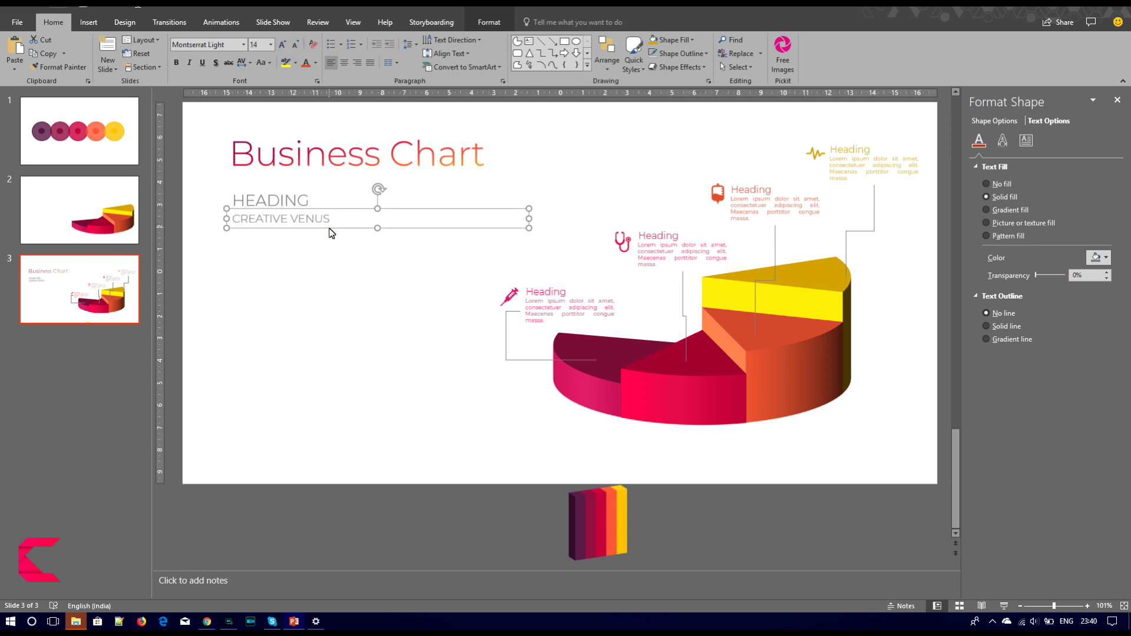
key(ctrl+Down)
key(ctrl+Down)
key(ctrl+Down)
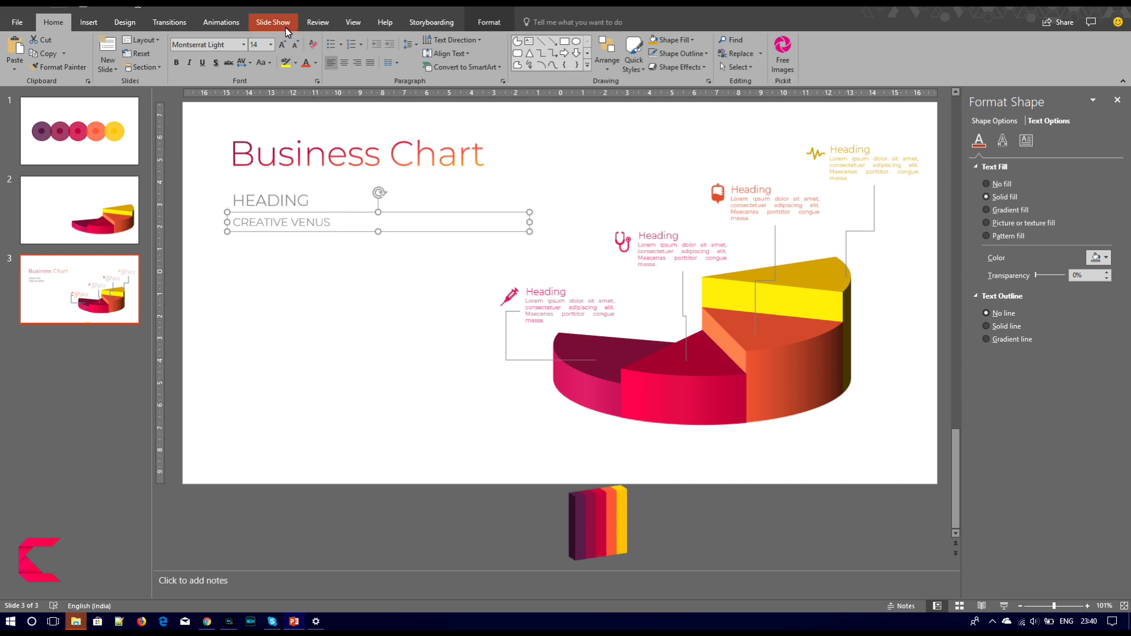
click(295, 45)
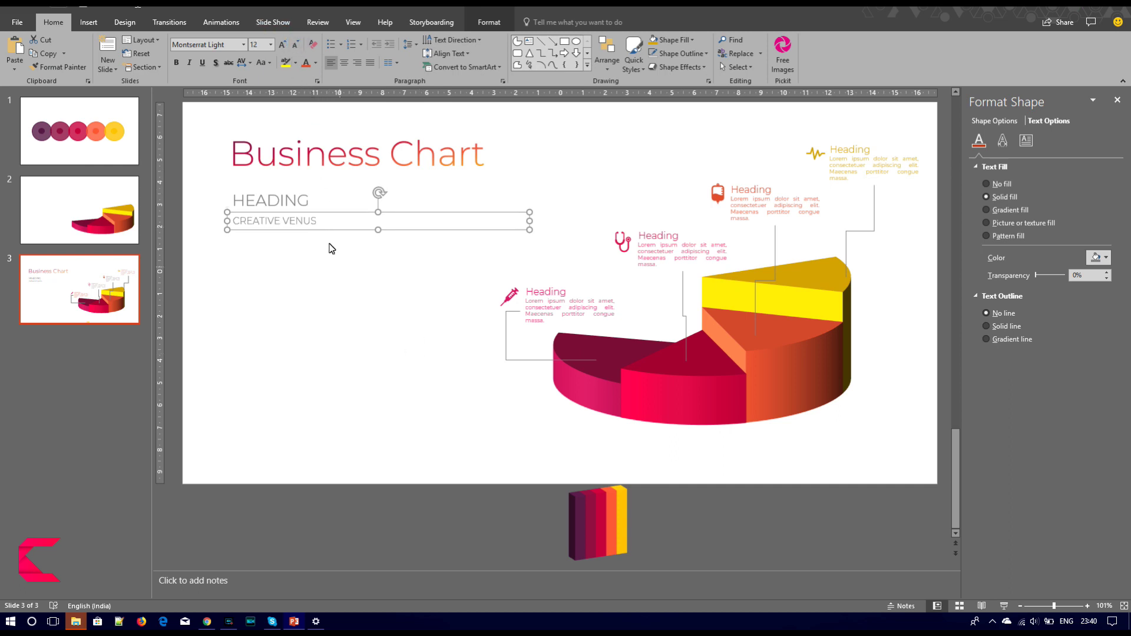
click(318, 223)
text(BUSINESS PRESENTATIONS)
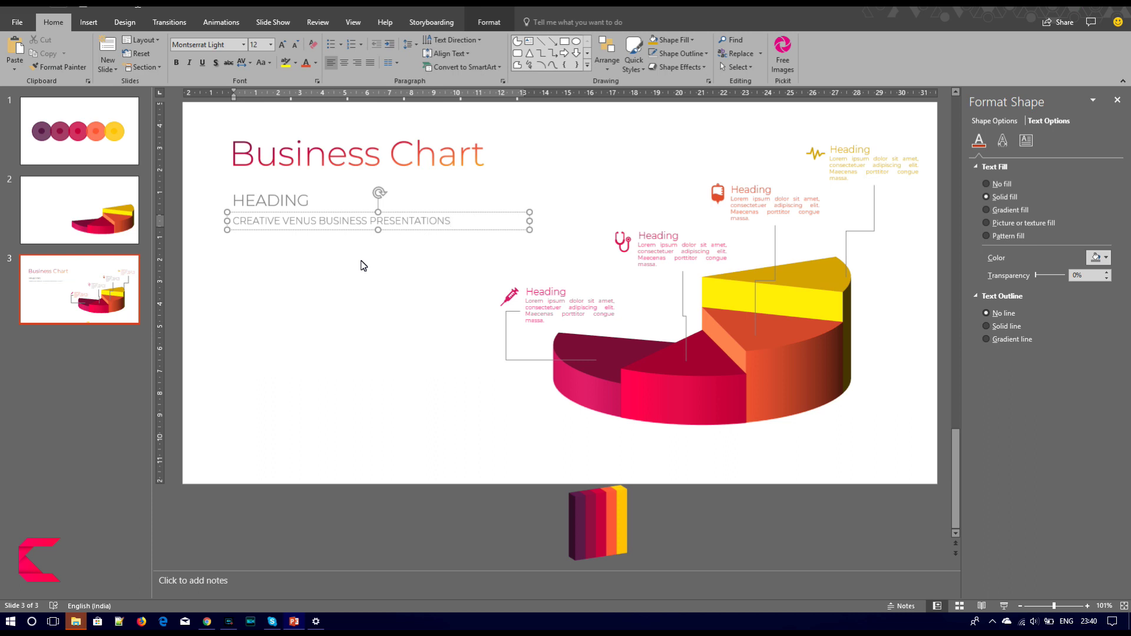
click(277, 298)
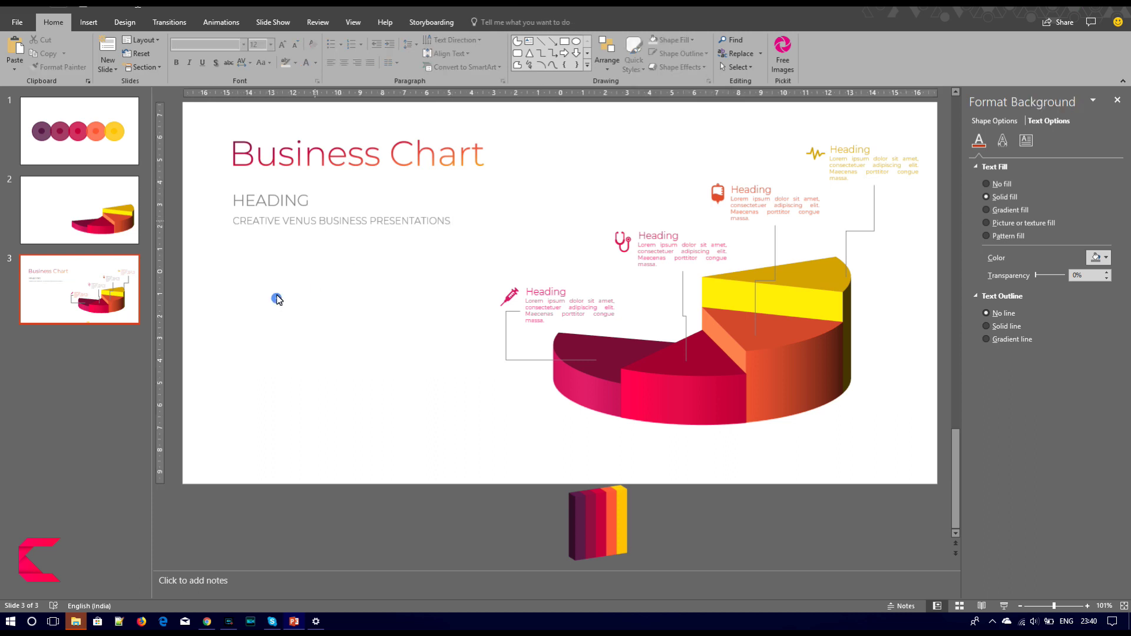
click(266, 235)
key(ctrl+v)
Position the copy below the subtitle and replace its text with =lorem(2) placeholder paragraphs.
drag(271, 243, 263, 254)
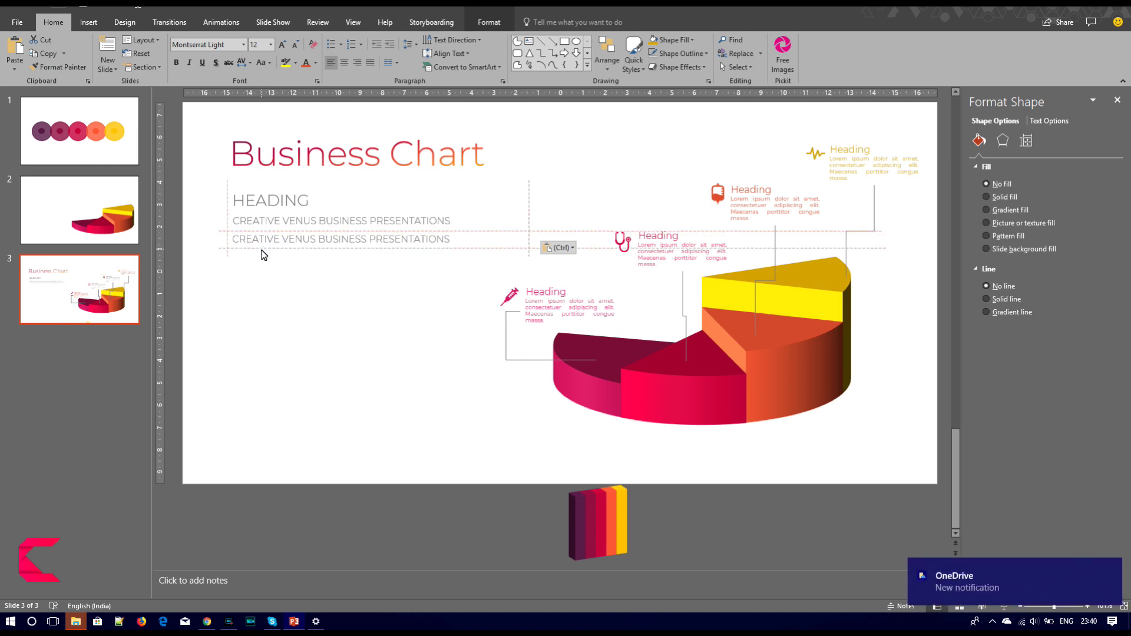
triple_click(269, 240)
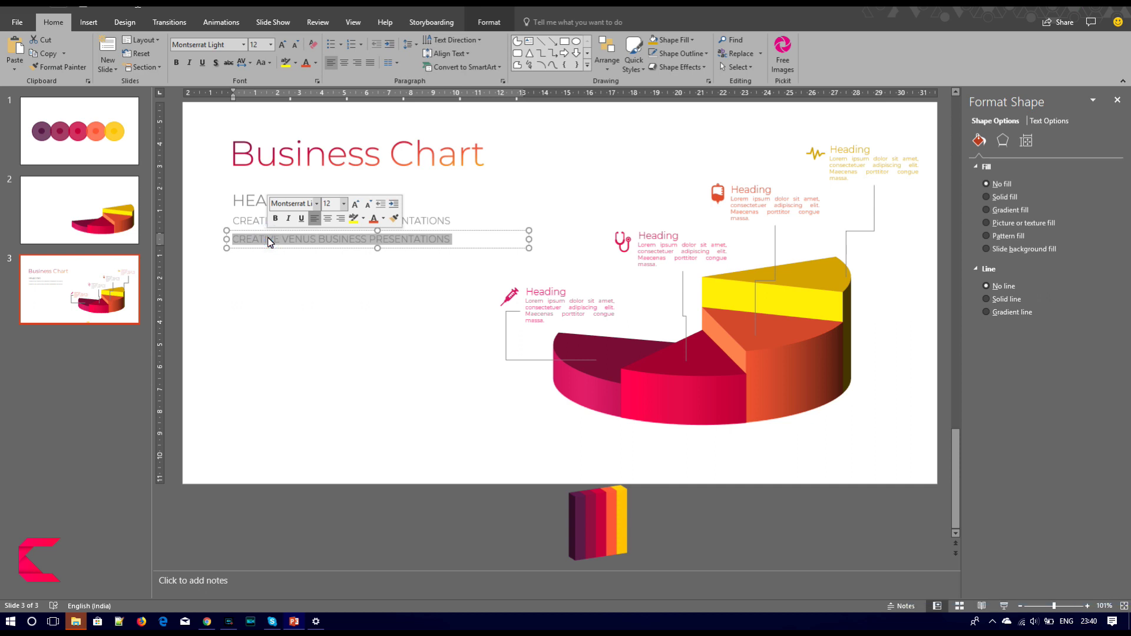
key(BackSpace)
text(=LOREM)
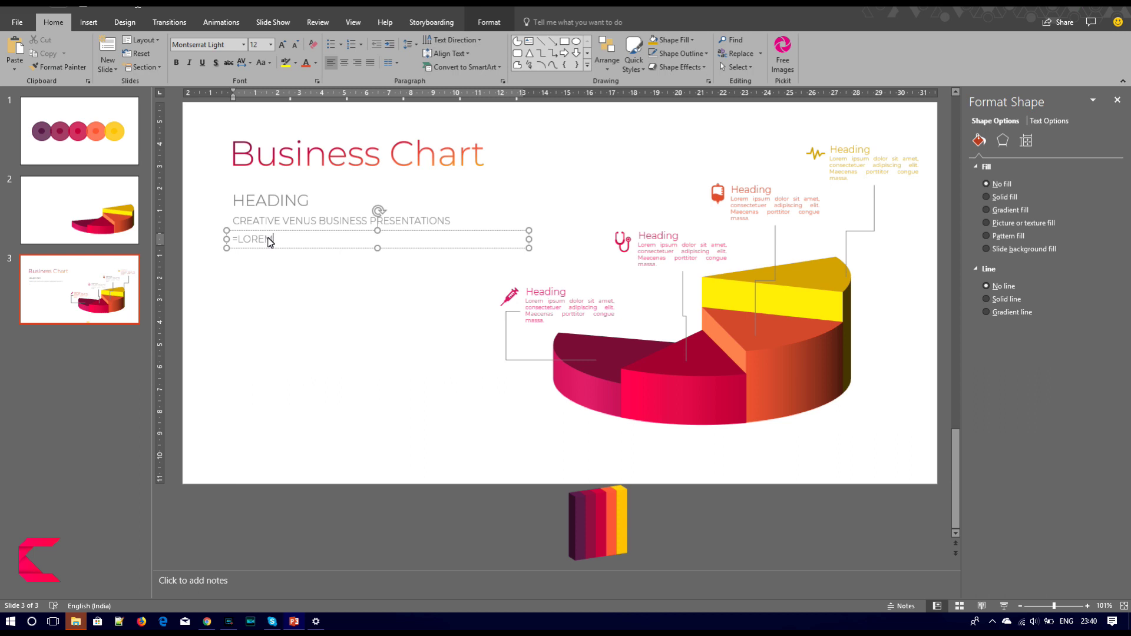
text((2))
key(Return)
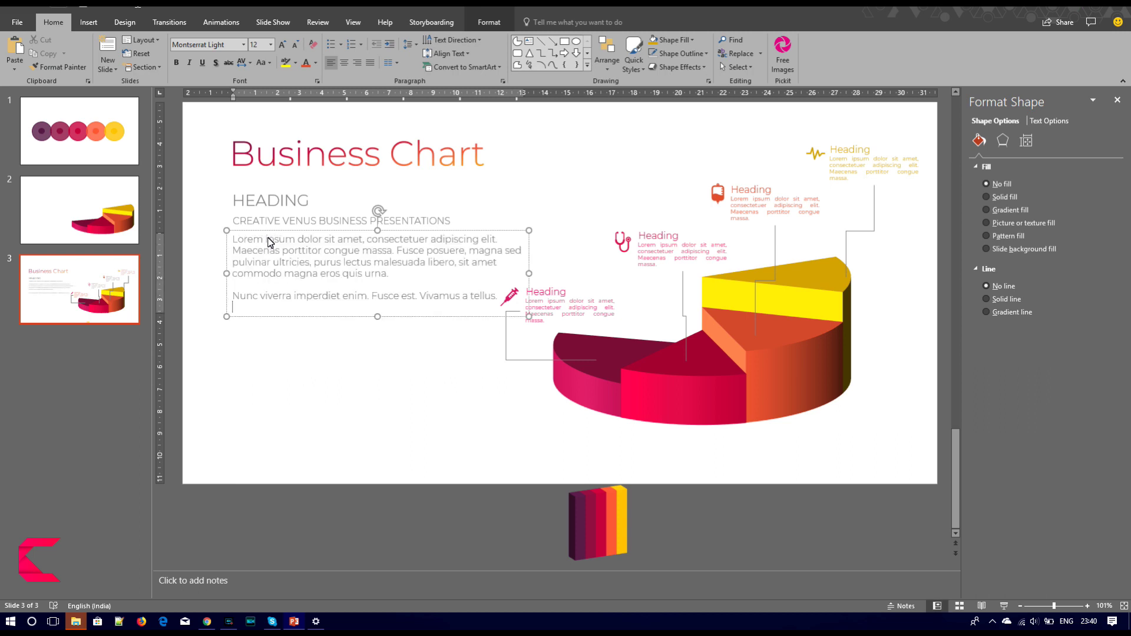
Set the body text to 9 pt, justify it, resize the box, and move it down slightly.
key(ctrl+a)
click(294, 50)
click(294, 49)
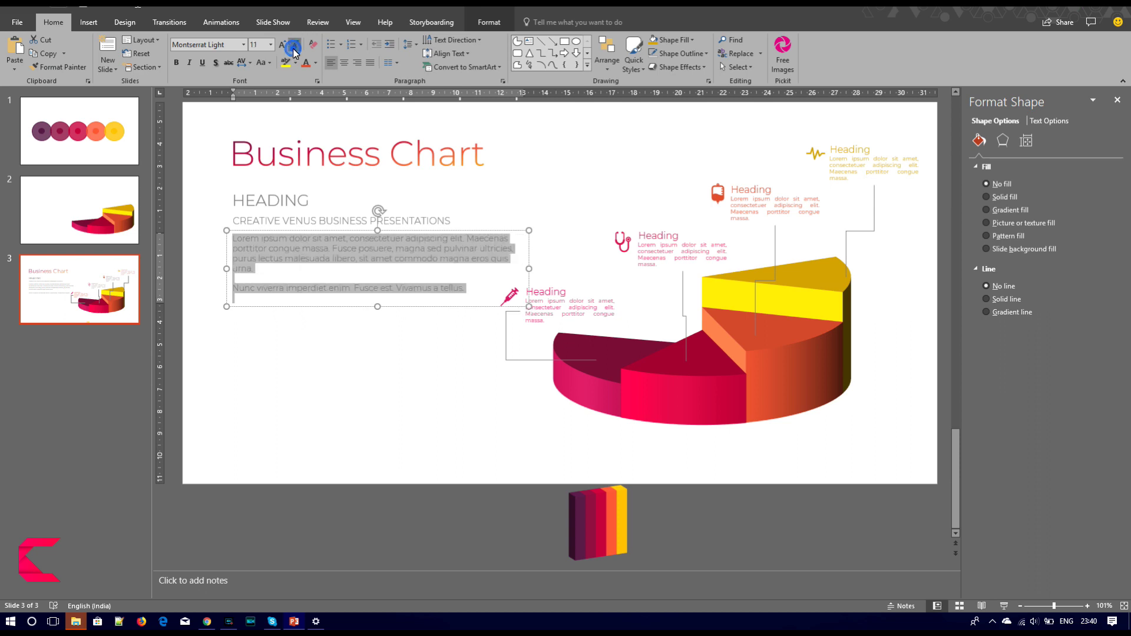
click(294, 49)
click(294, 49)
drag(532, 263, 452, 275)
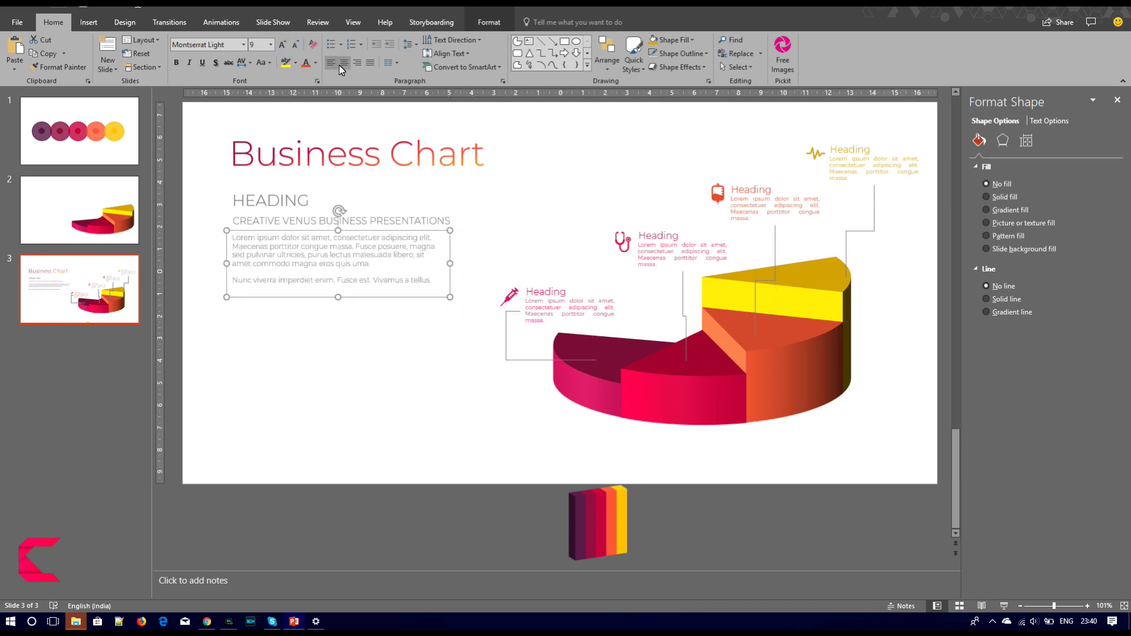
click(370, 63)
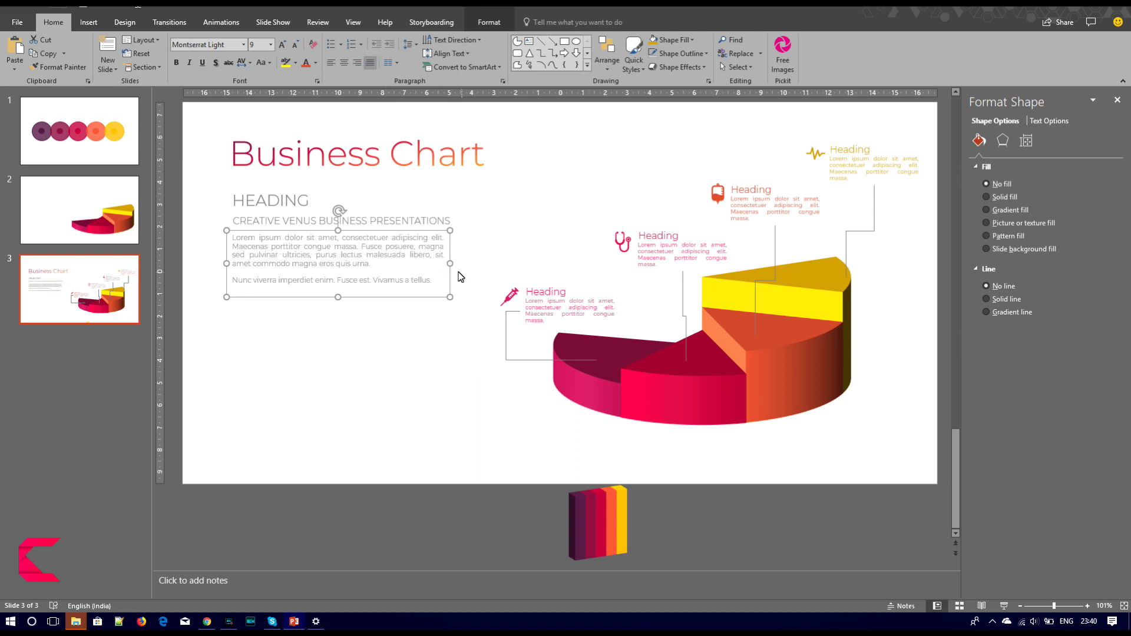
drag(450, 264, 458, 263)
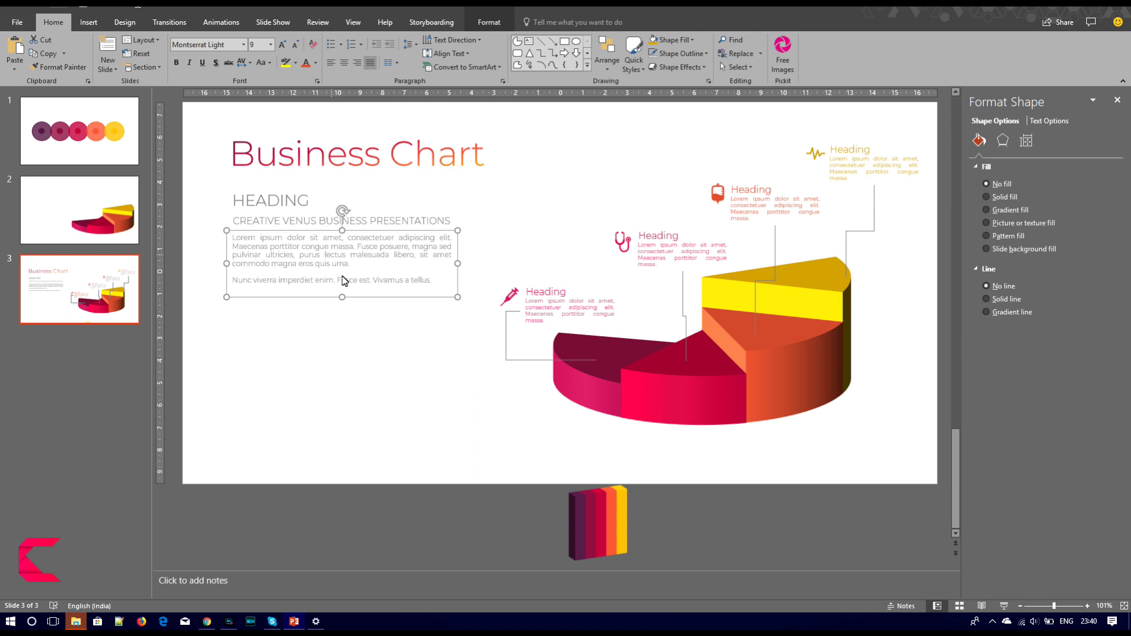
drag(359, 298, 358, 309)
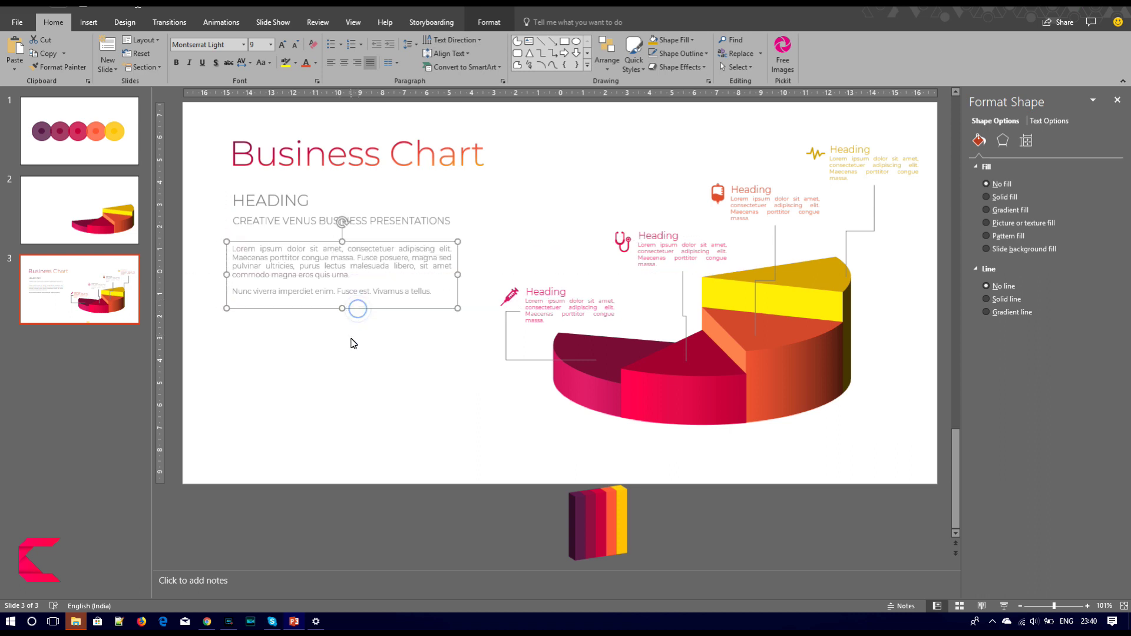
click(355, 330)
Delete the 3D bar picture sitting below the slide.
click(342, 391)
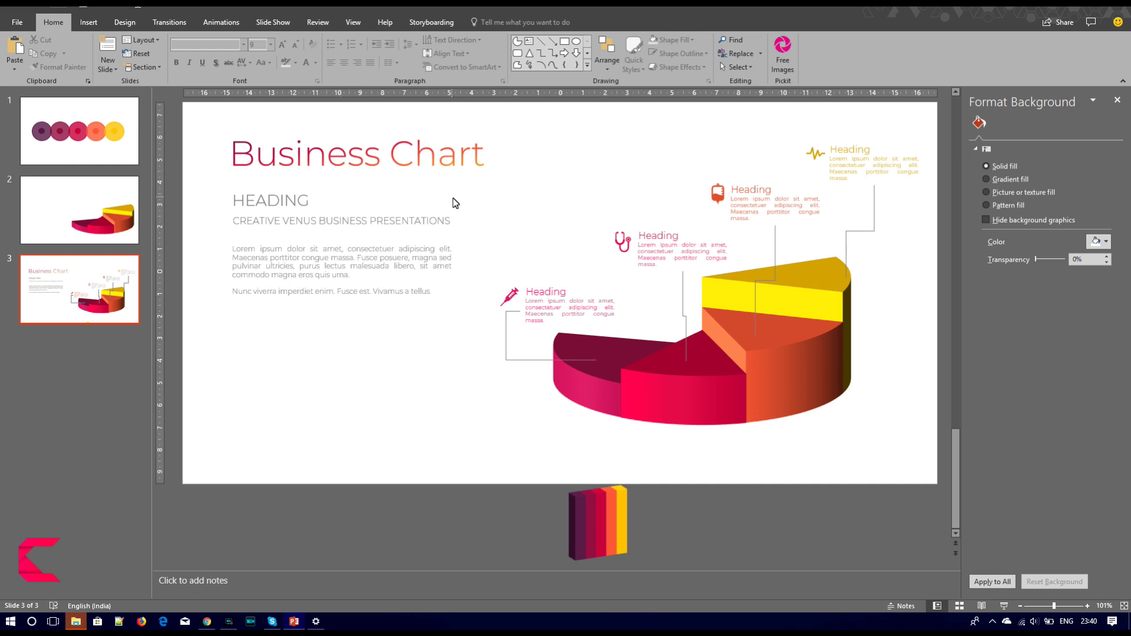
click(574, 527)
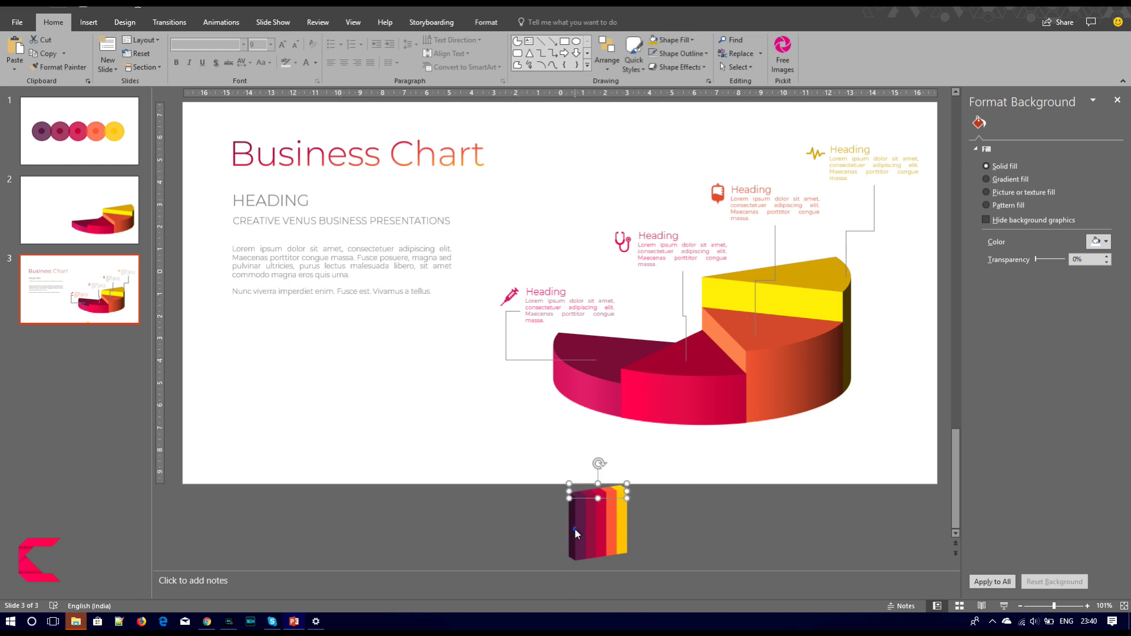
key(Delete)
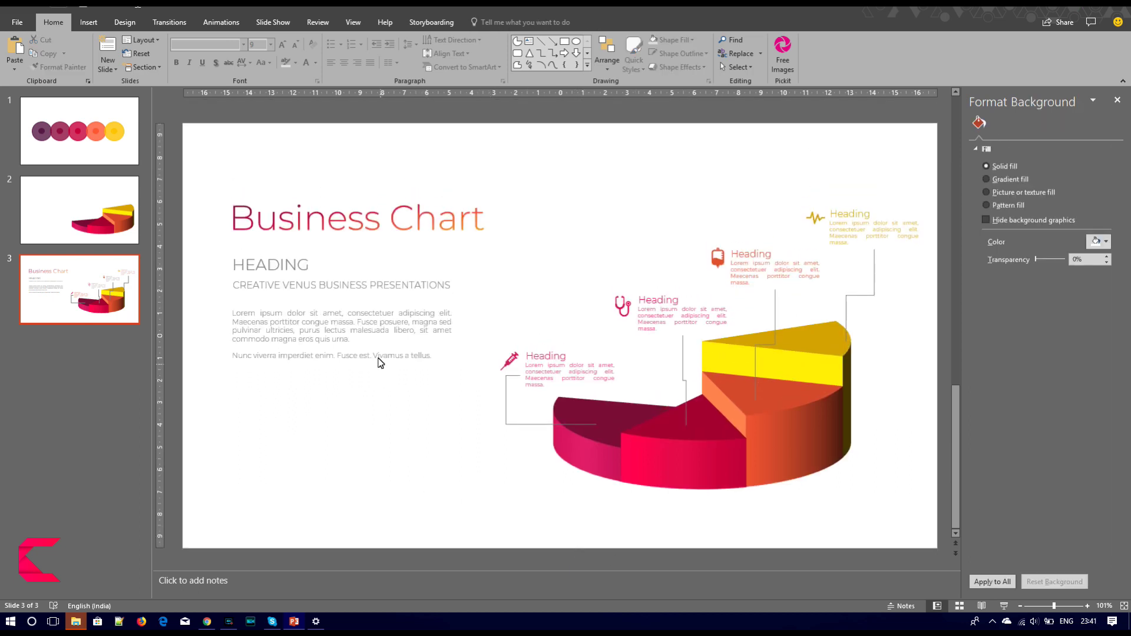
click(88, 23)
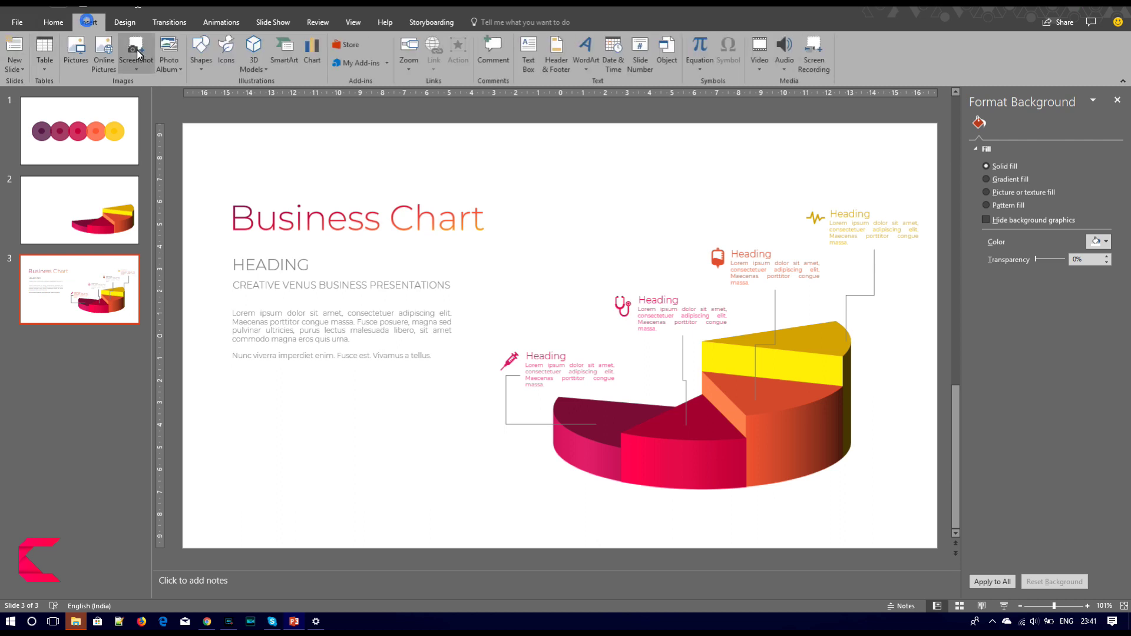
Draw a small rectangle at the top-left and fill it with the yellow slice's gold.
click(201, 67)
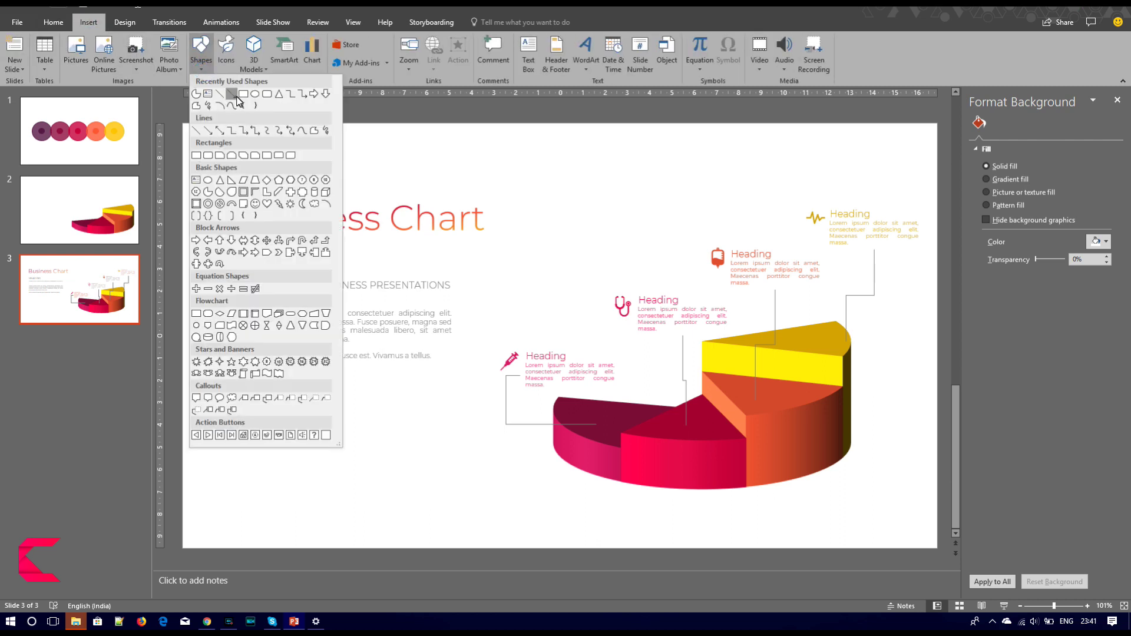
click(232, 94)
drag(182, 169, 225, 185)
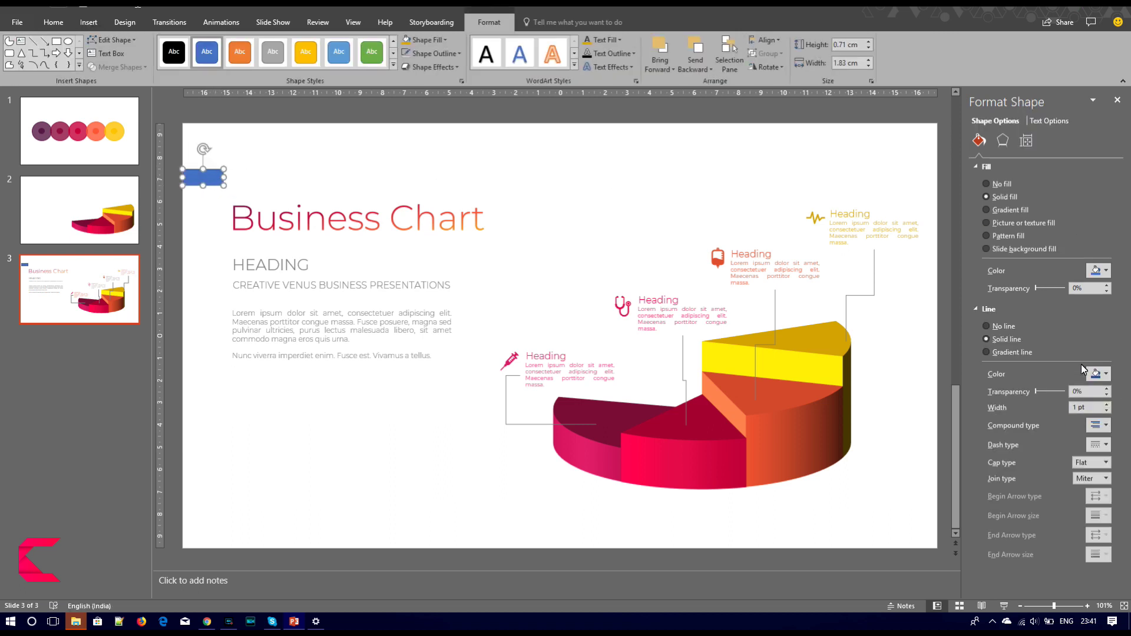
click(1105, 270)
click(1079, 412)
click(819, 349)
Duplicate the gold bar and place the copy just below the original.
click(362, 435)
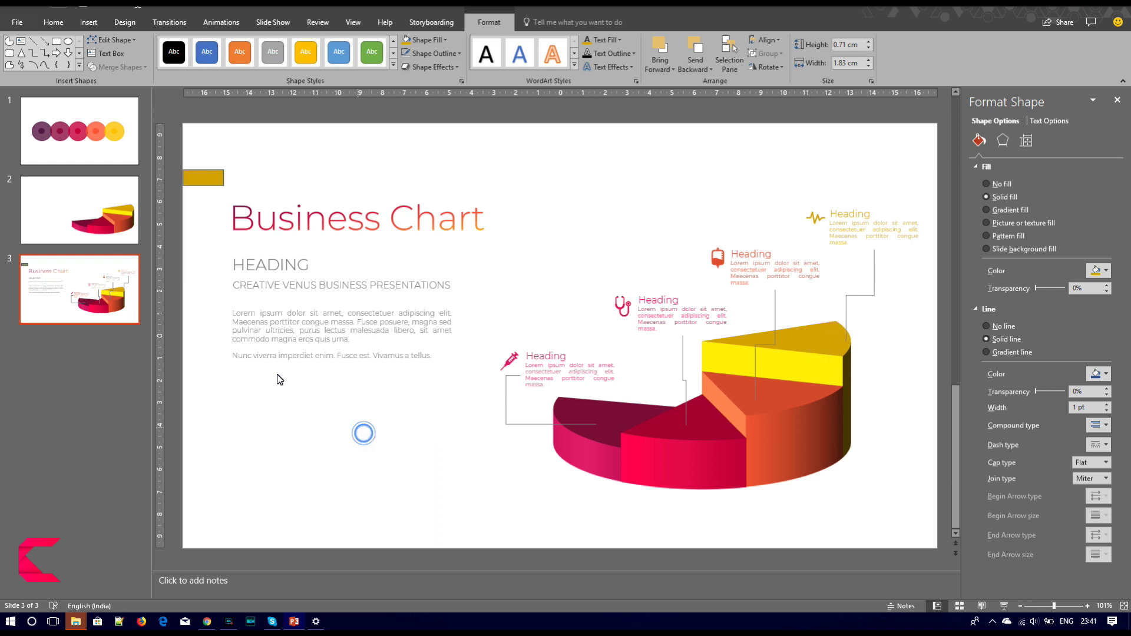
click(197, 175)
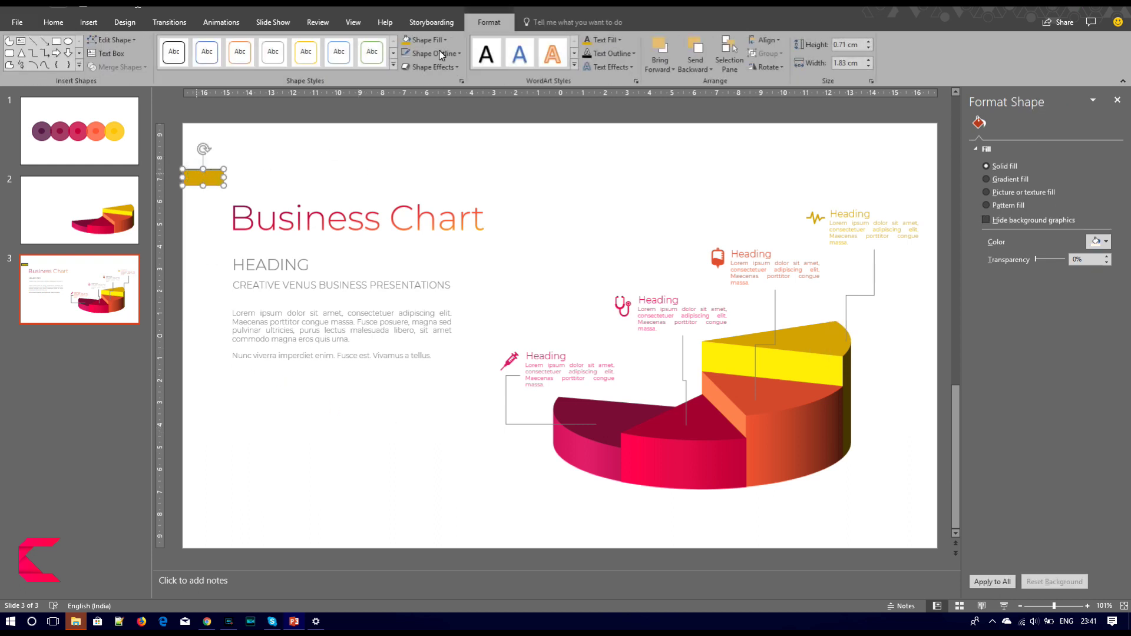
click(283, 476)
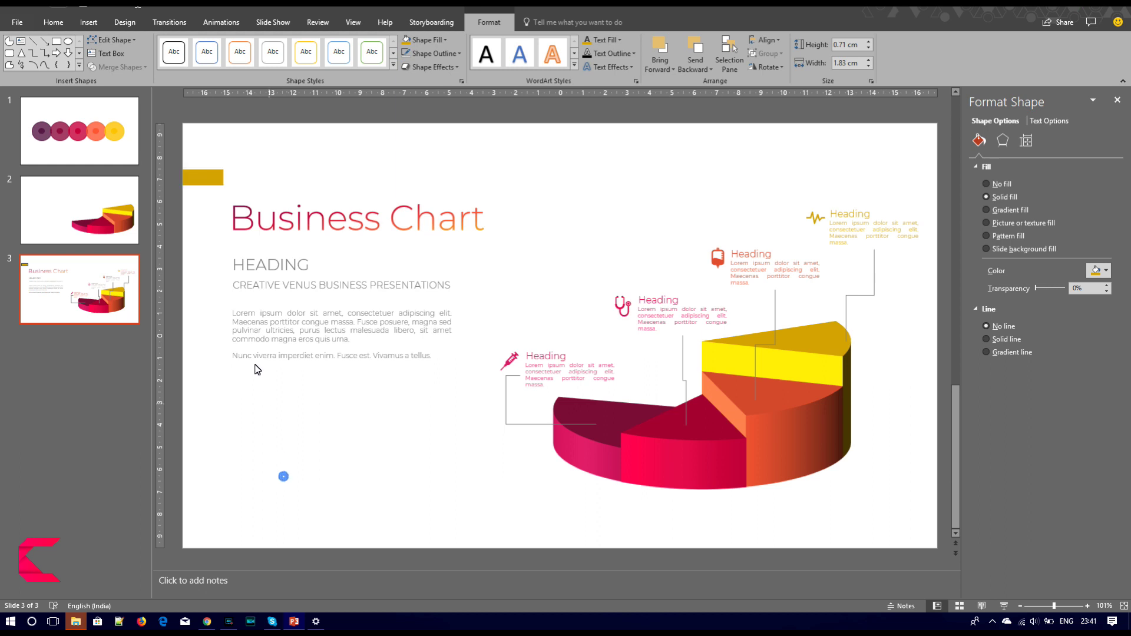
click(213, 180)
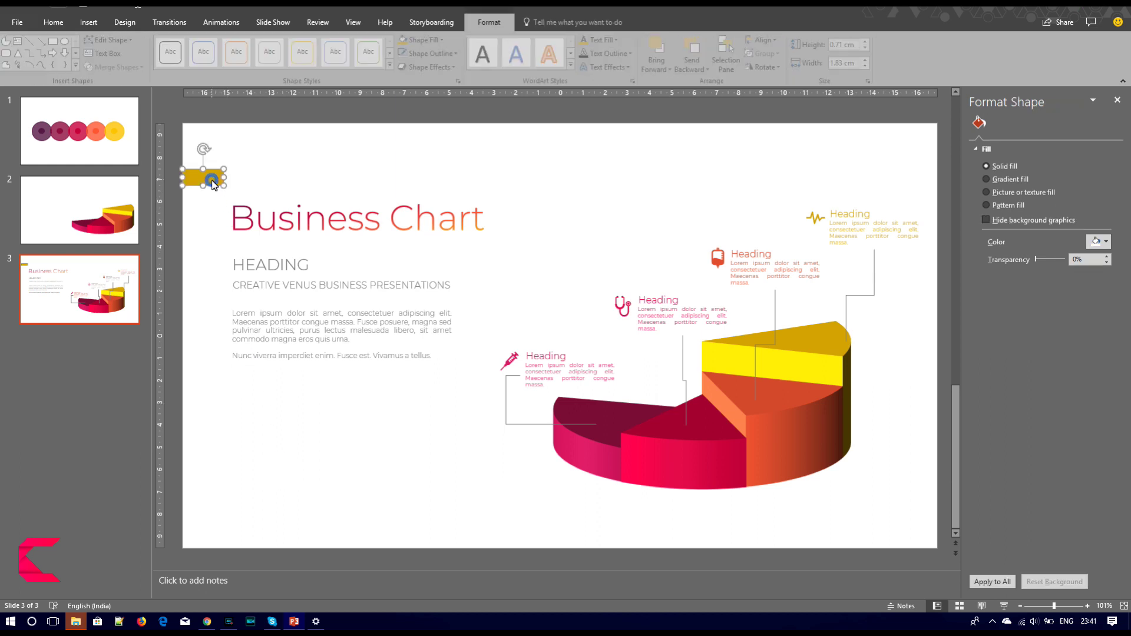
key(ctrl+d)
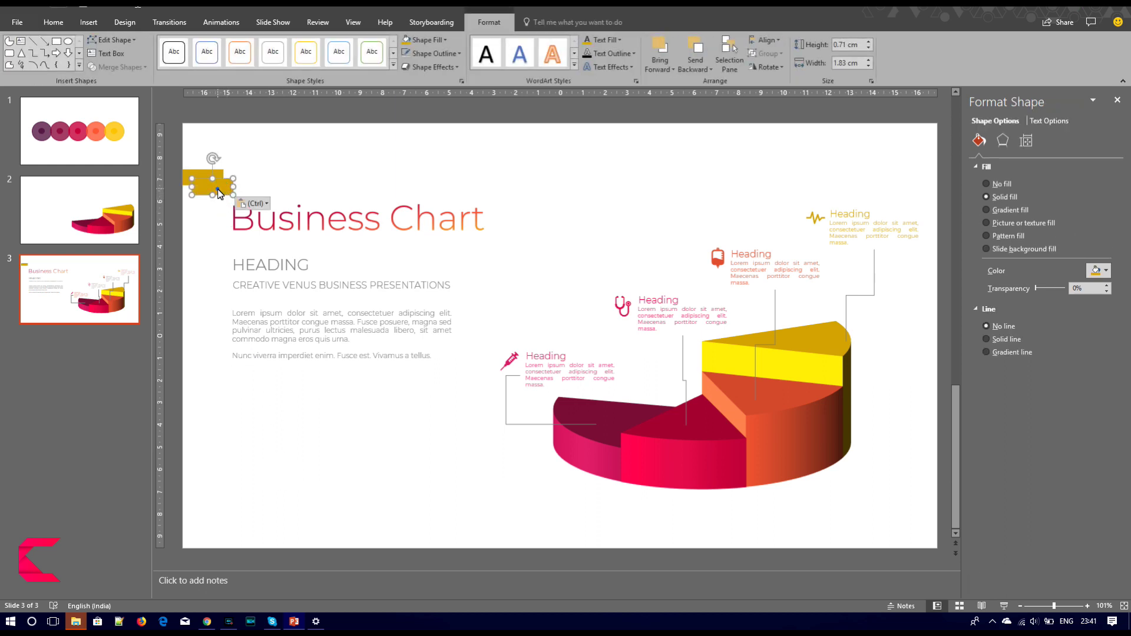
drag(217, 191, 210, 198)
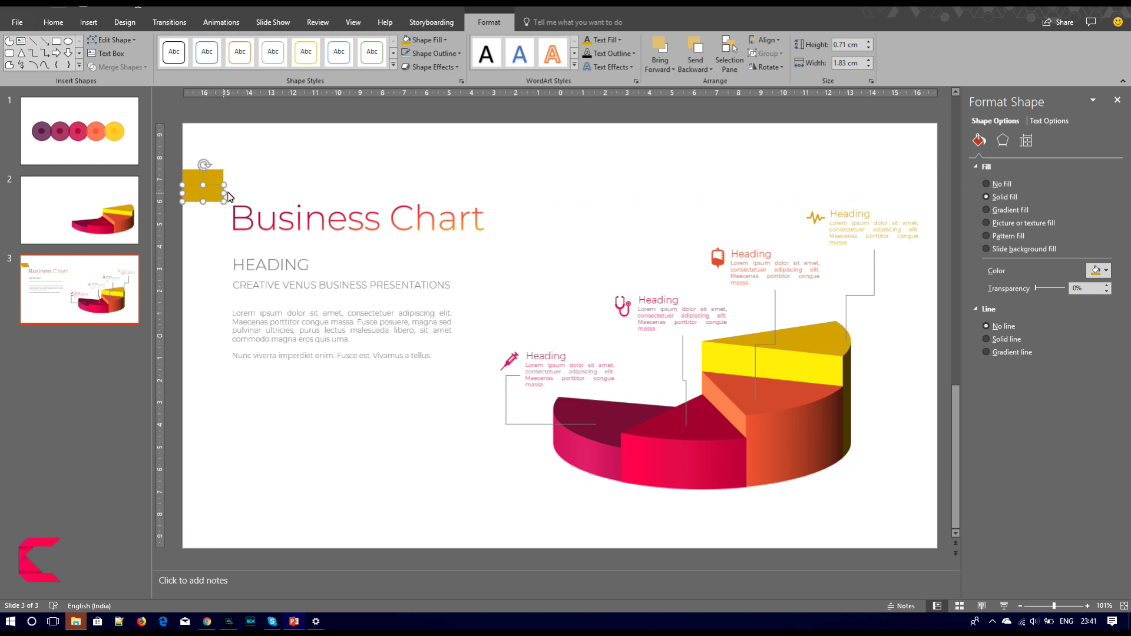
click(424, 39)
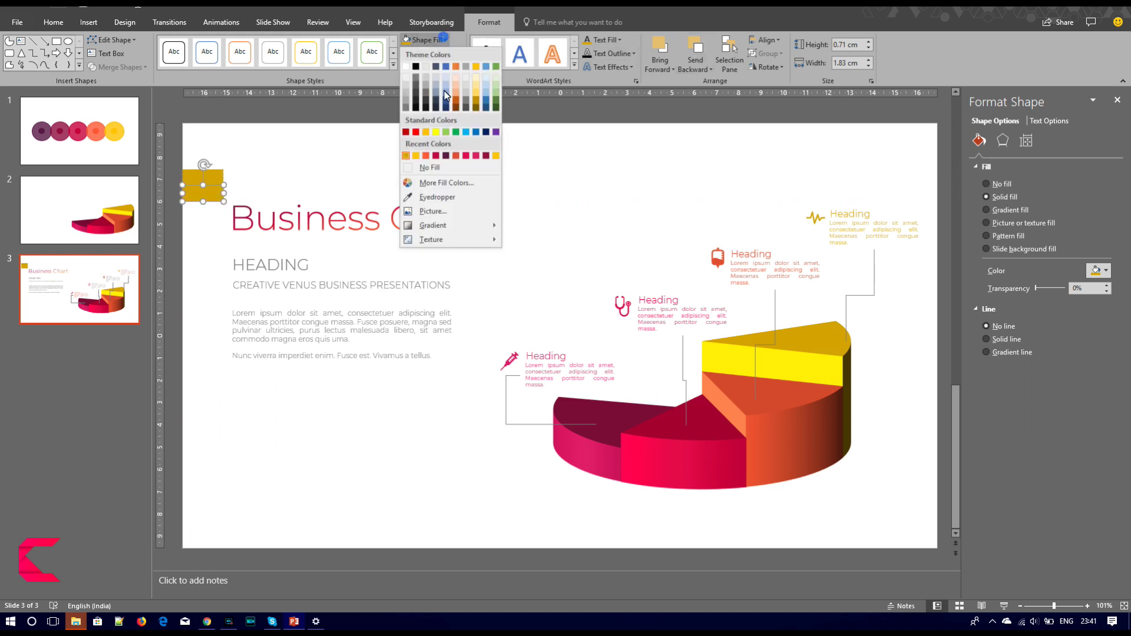
Fill the lower bar with the chart's pink slice colour; make the upper bar 3.17 cm wide and yellow-orange.
click(436, 197)
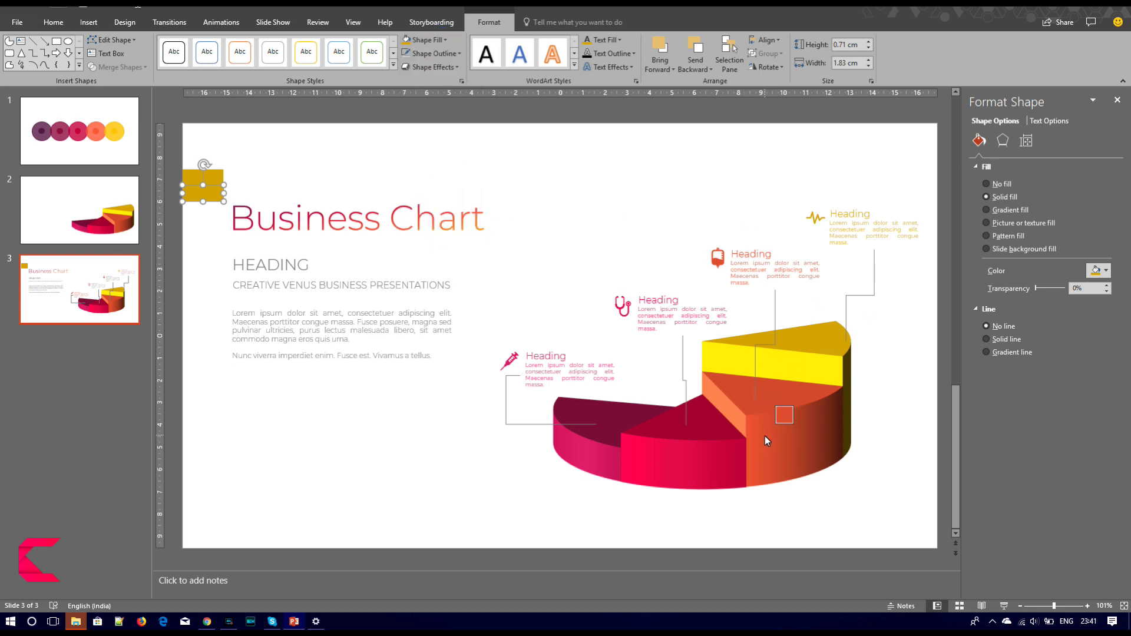
click(628, 448)
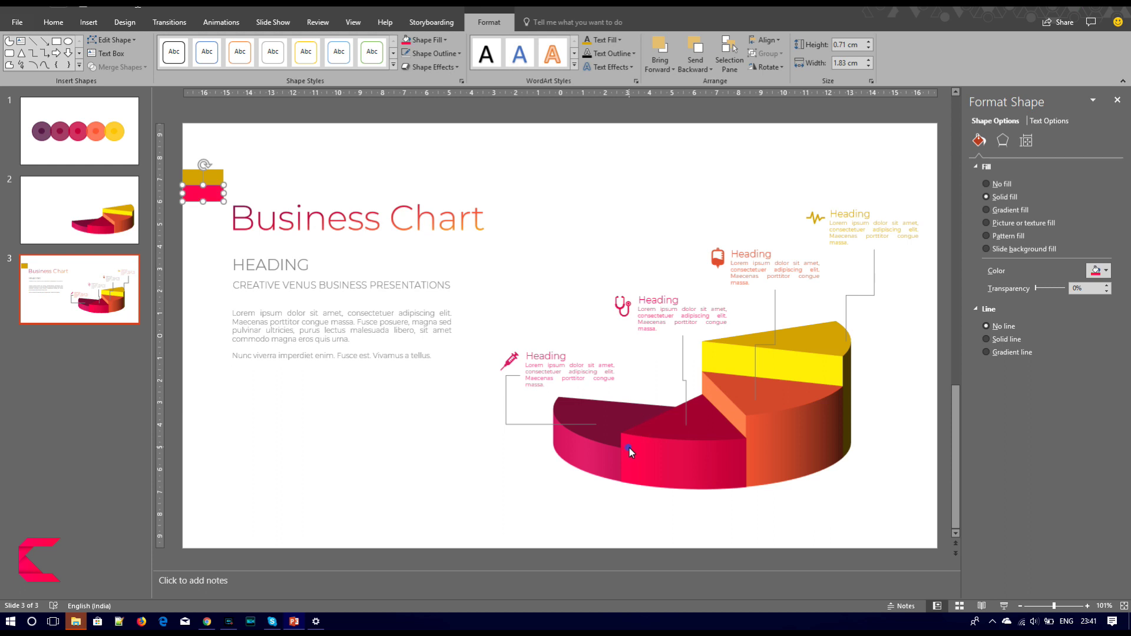
click(218, 178)
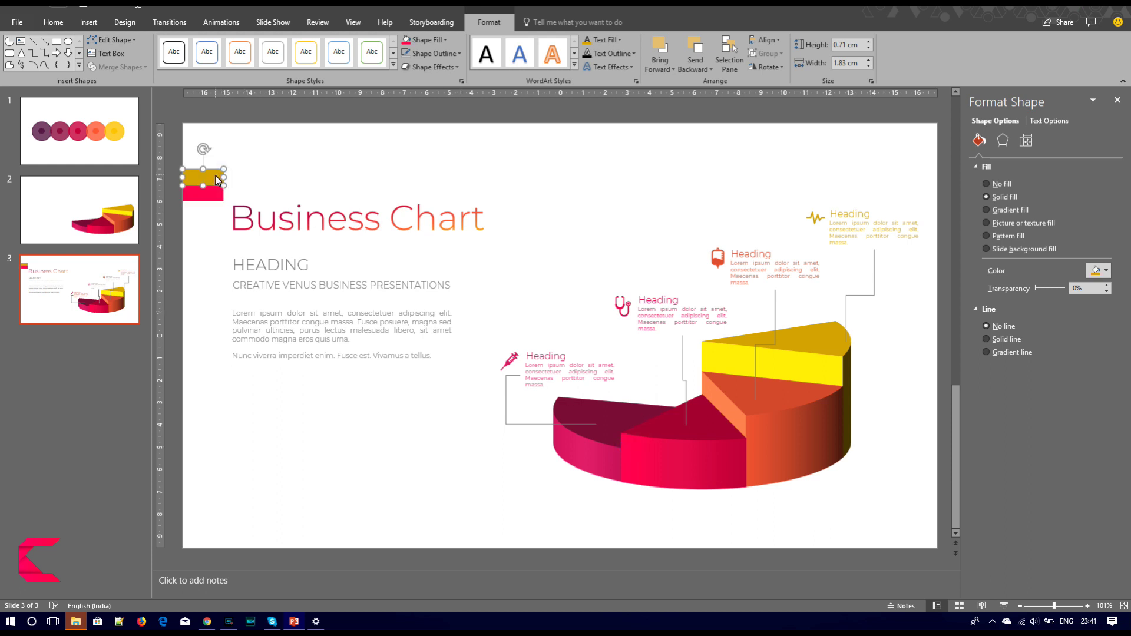
drag(224, 178, 254, 178)
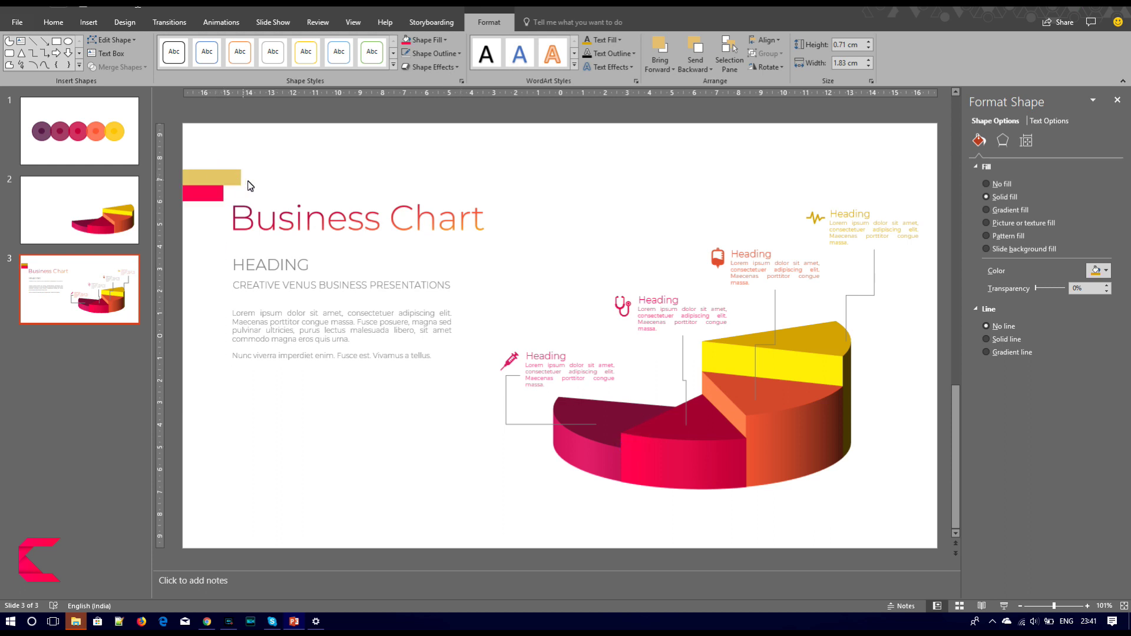
click(445, 40)
click(425, 157)
Align the pink bar beneath the yellow bar and nudge both up to the slide's top edge.
drag(213, 198, 205, 195)
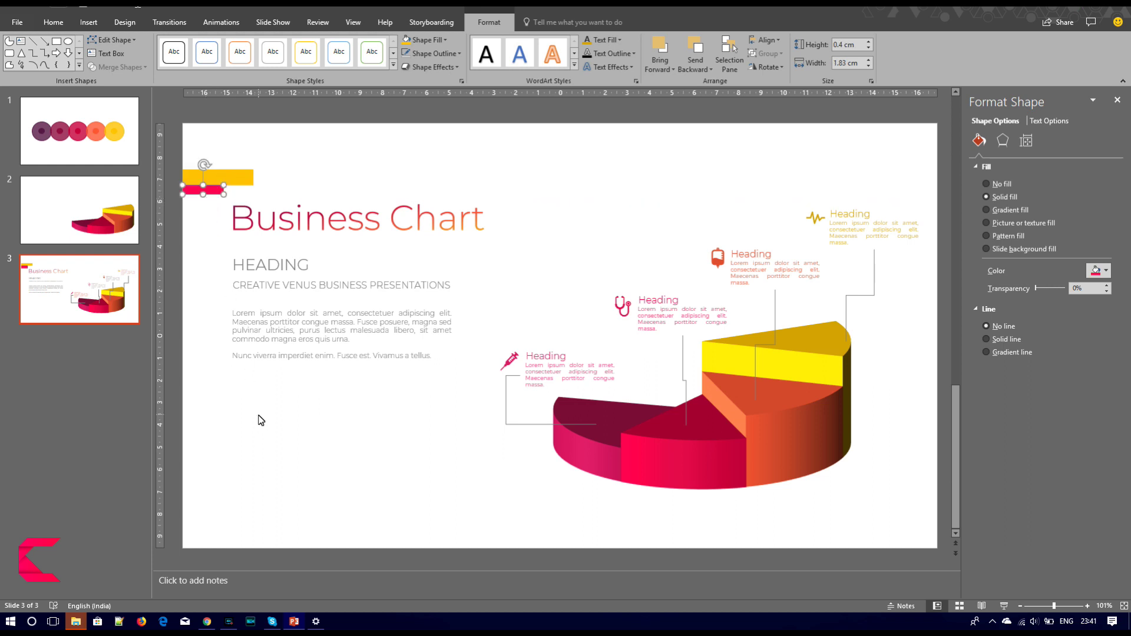
click(471, 392)
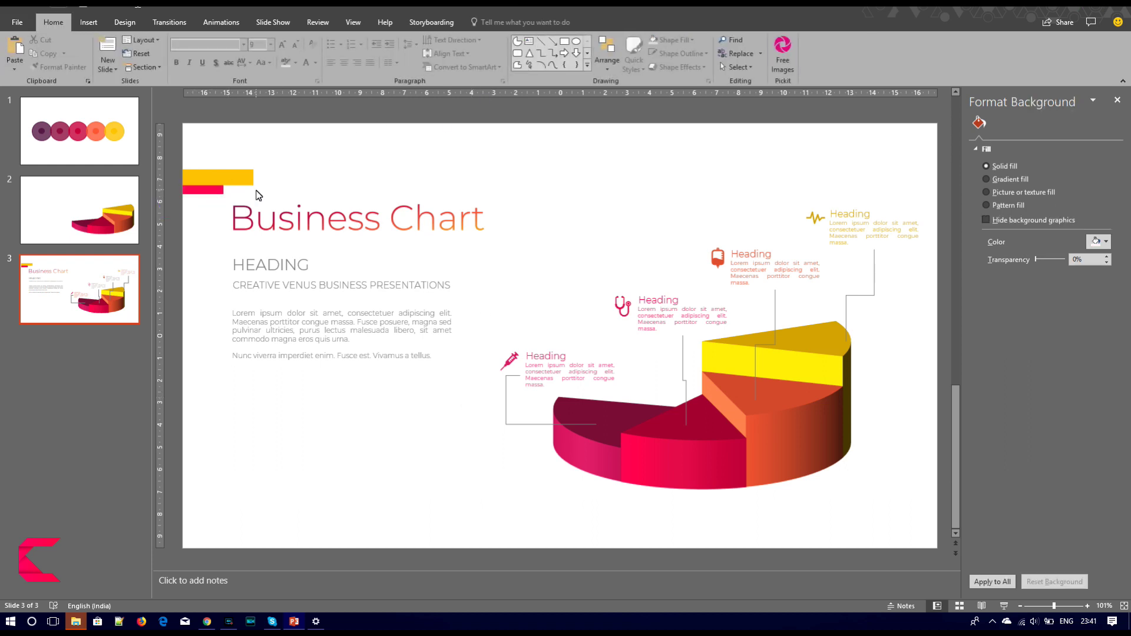
mouse_move(316, 156)
mouse_down()
mouse_move(164, 209)
mouse_move(209, 239)
mouse_up()
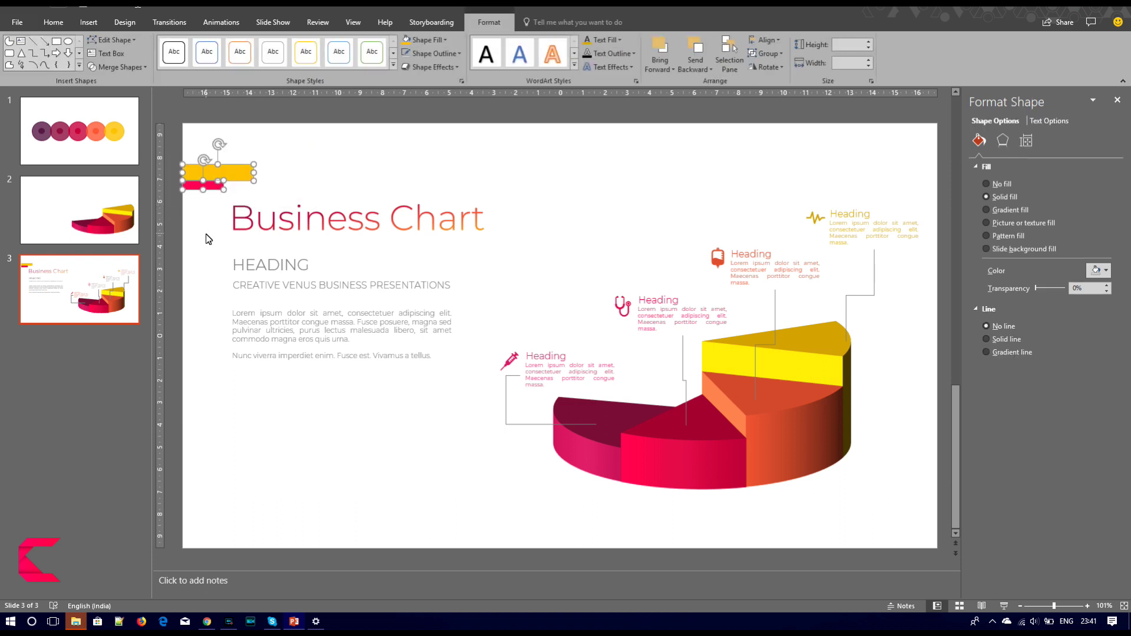
key(Up)
key(Up)
key(Up)
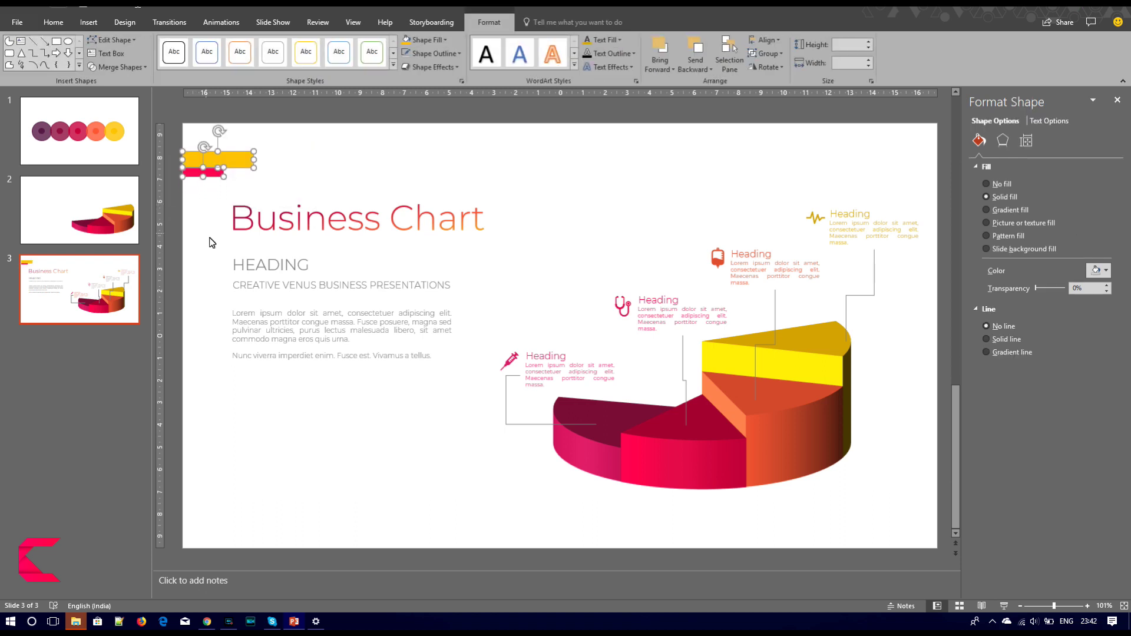
click(316, 436)
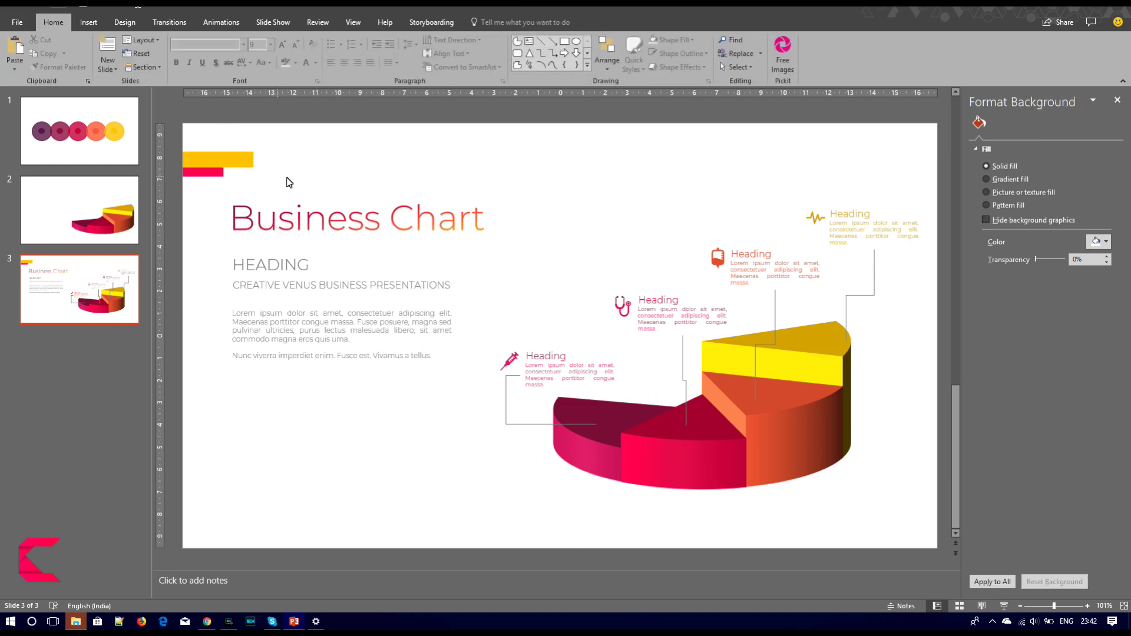
Move the Business Chart title up slightly toward the accent bars.
click(338, 200)
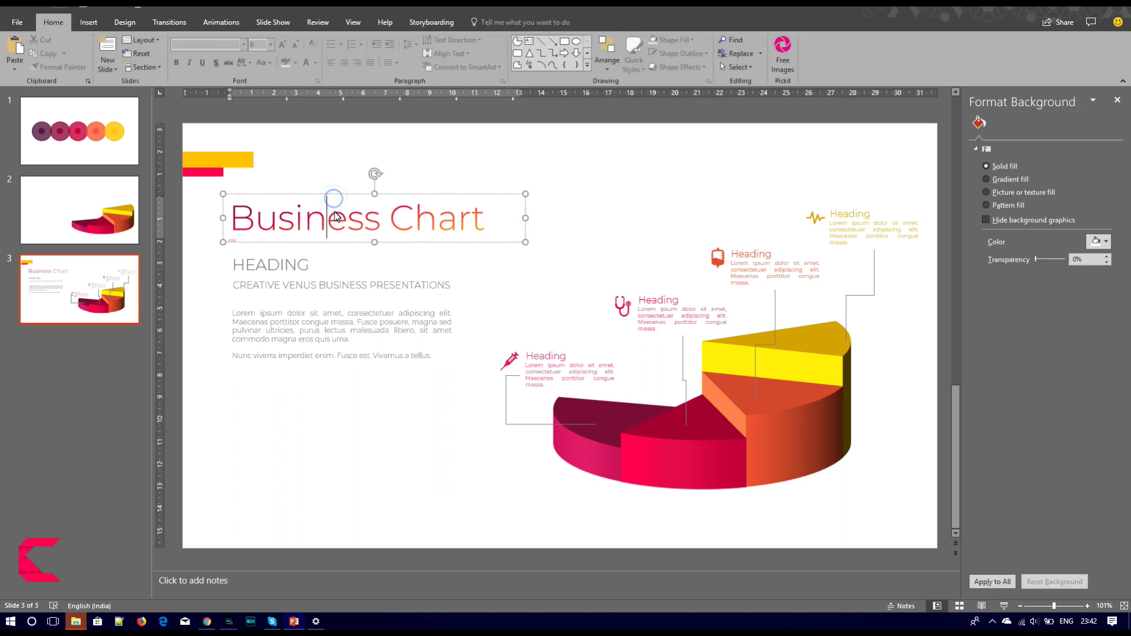
drag(334, 196, 335, 193)
key(Up)
key(Up)
key(Up)
key(Up)
key(Up)
key(Up)
key(Up)
key(Up)
key(Up)
key(Up)
key(Up)
key(Up)
key(Up)
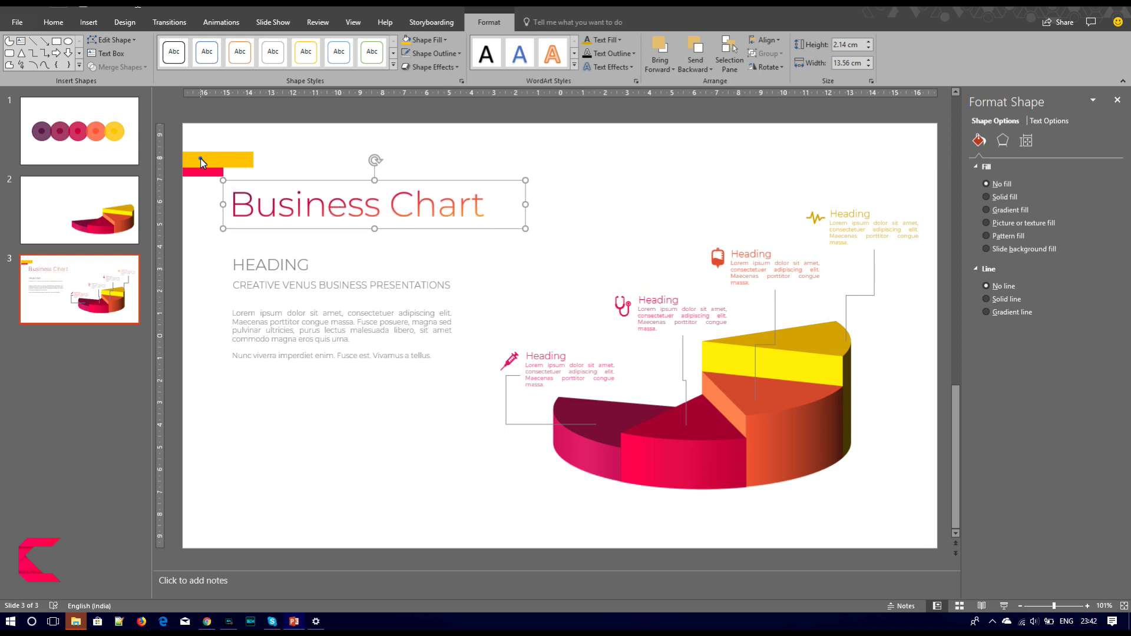
Duplicate the yellow and pink accent bars with Ctrl+D.
click(200, 158)
shift+click(202, 174)
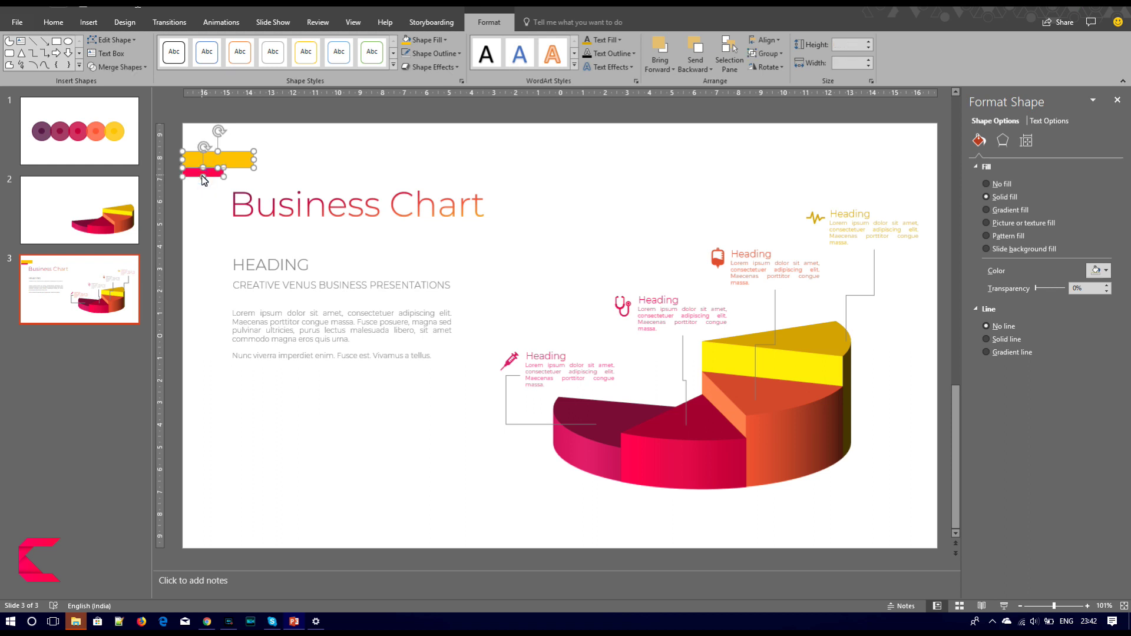
key(ctrl+d)
Move the copied bars to the slide bottom, group them, and flip vertically and horizontally.
drag(238, 169, 515, 510)
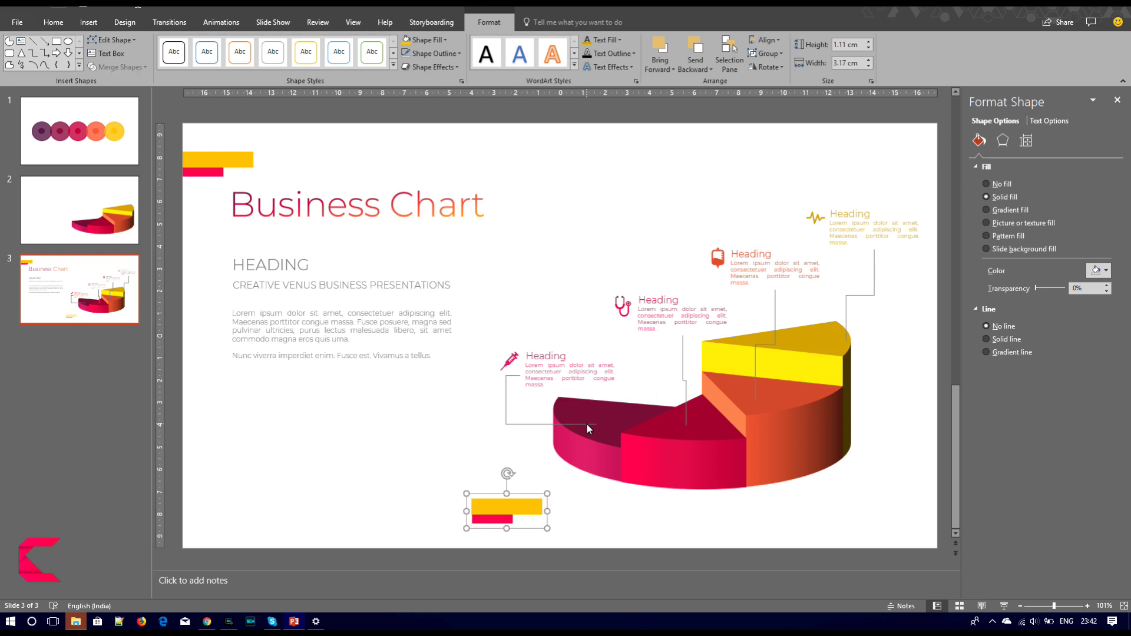
key(ctrl+g)
click(763, 65)
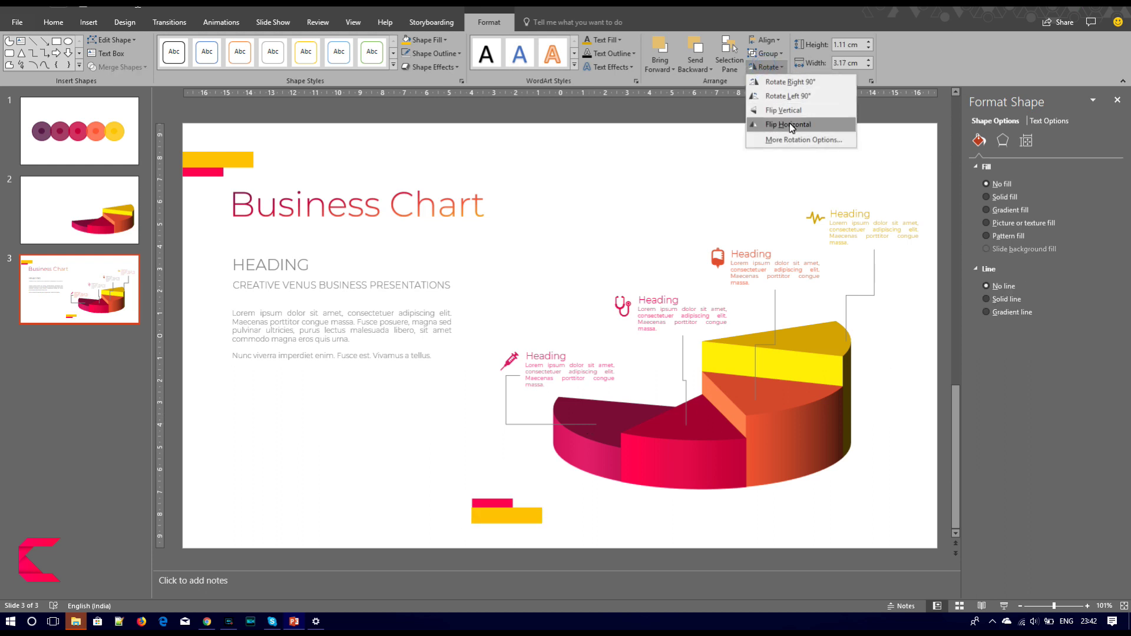
click(790, 118)
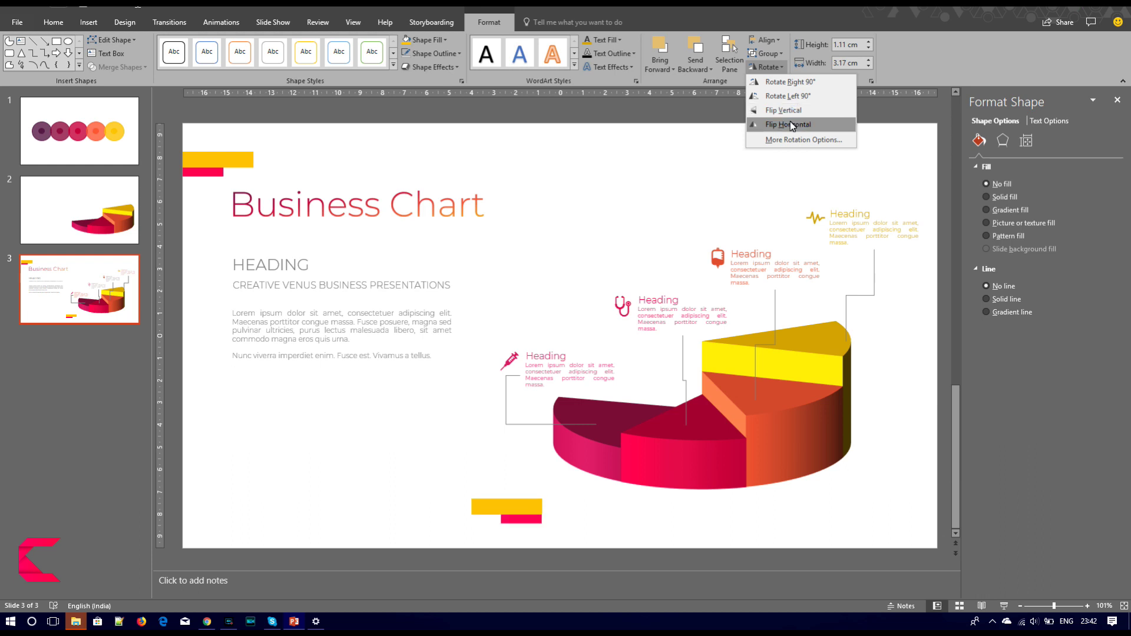
click(790, 125)
Place the flipped bar group in the slide's bottom-right corner.
click(526, 506)
drag(507, 517, 901, 522)
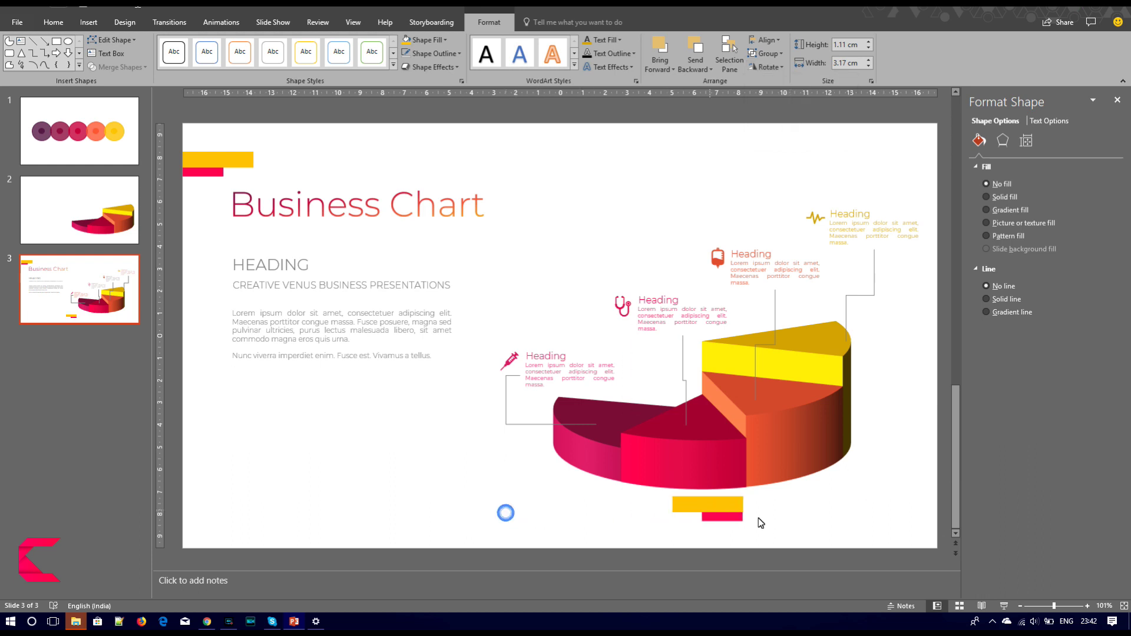
drag(901, 522, 902, 524)
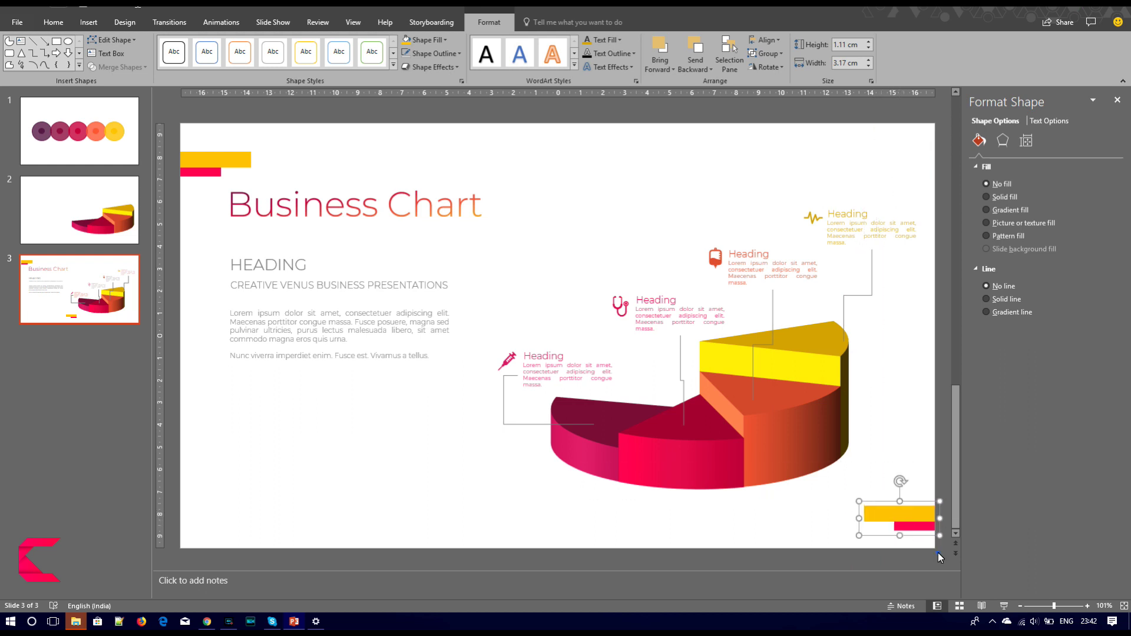
Stretch the bottom-right bar group wider to the left so it reaches the edge.
click(937, 552)
click(906, 516)
drag(858, 521, 822, 526)
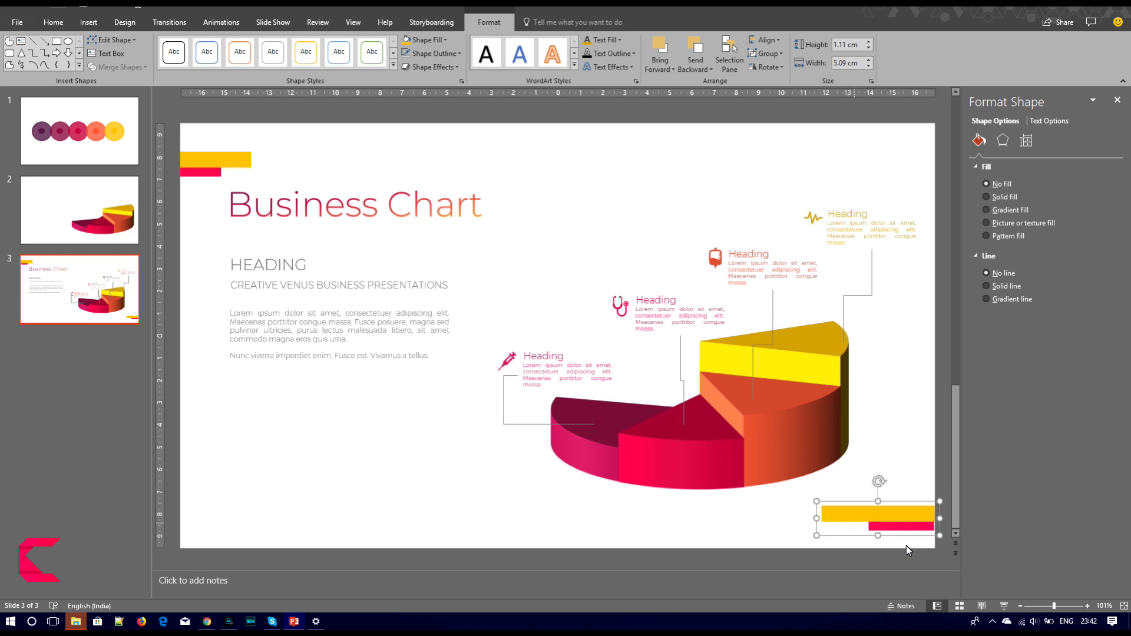
click(934, 557)
click(902, 528)
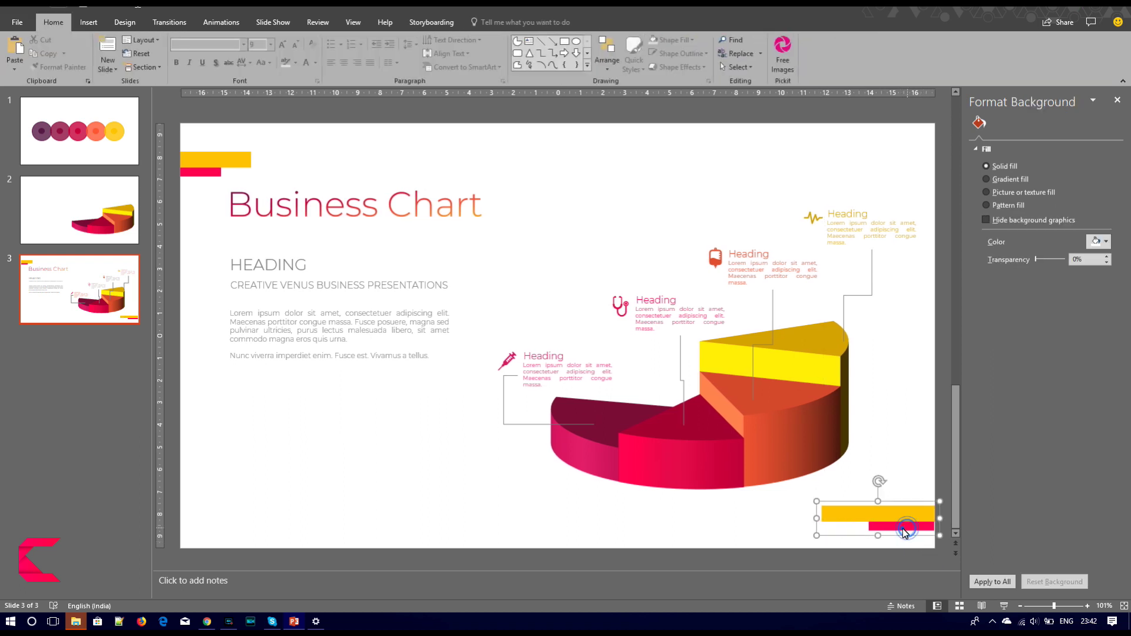
click(902, 529)
click(404, 53)
click(642, 533)
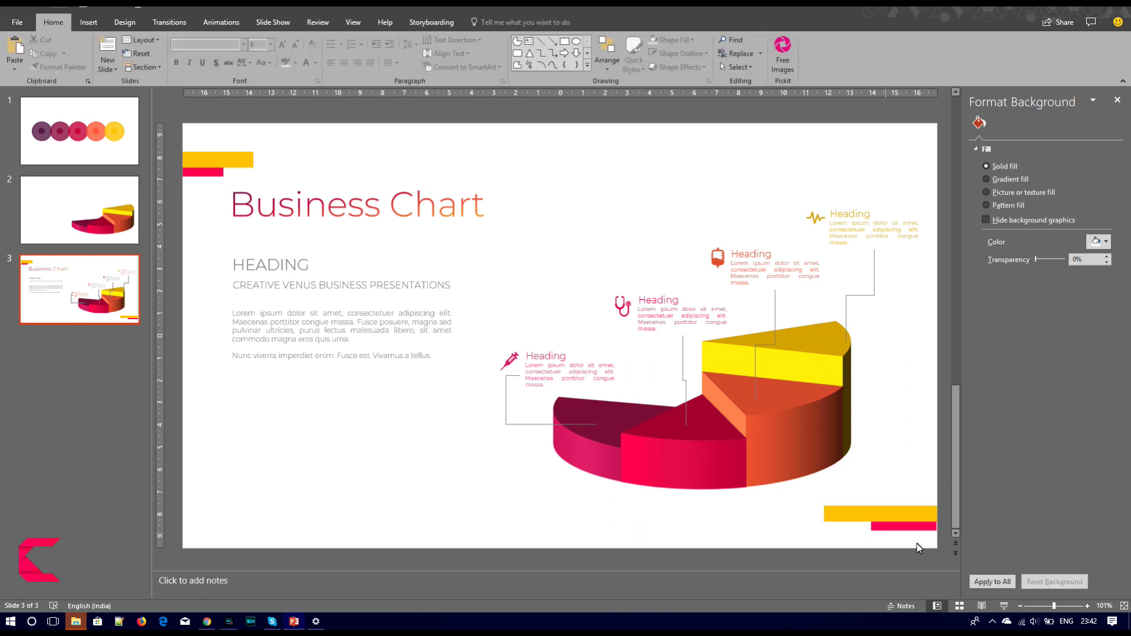
click(914, 528)
Reroute the left syringe callout's connector so it ends at the pie's left edge.
click(594, 537)
click(533, 425)
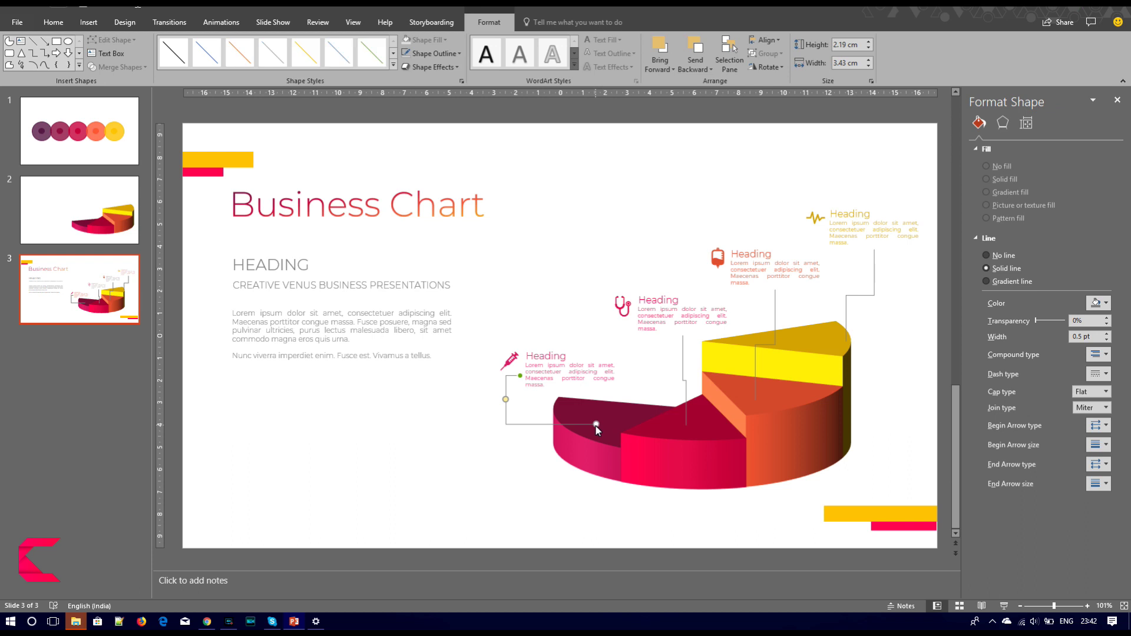
click(556, 427)
click(487, 493)
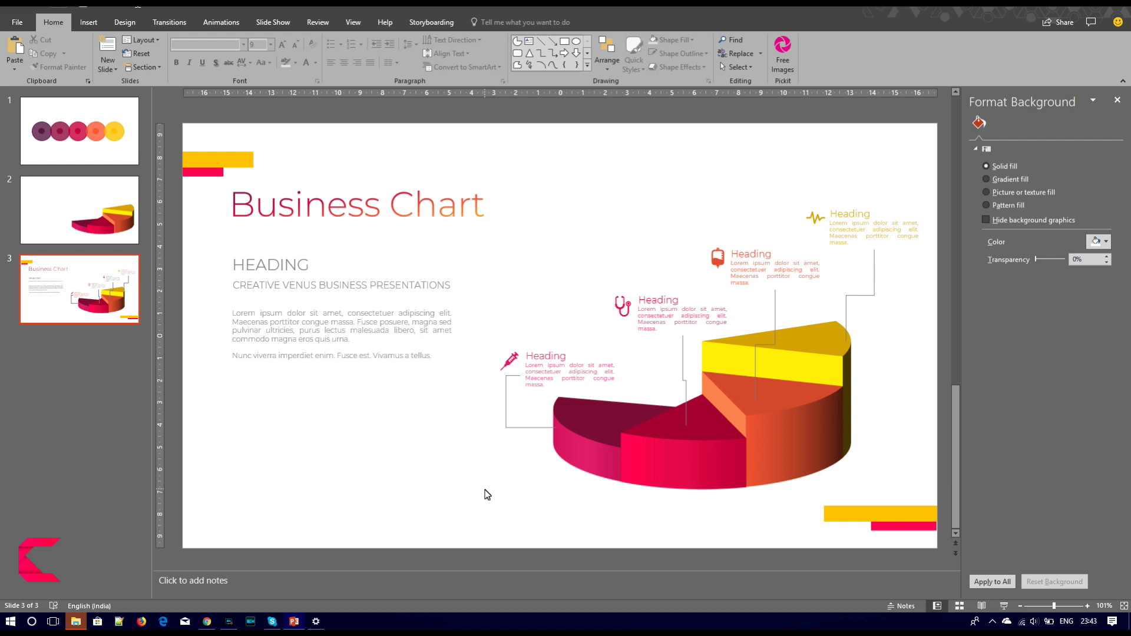
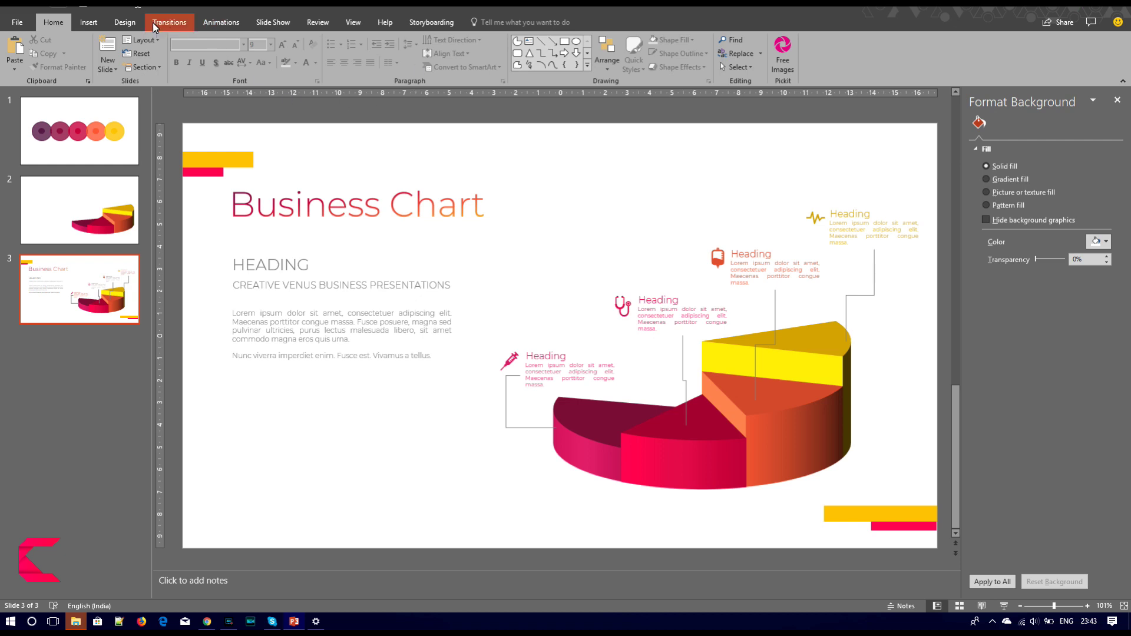
Add a text box containing '26%' below the body text.
click(88, 23)
click(528, 56)
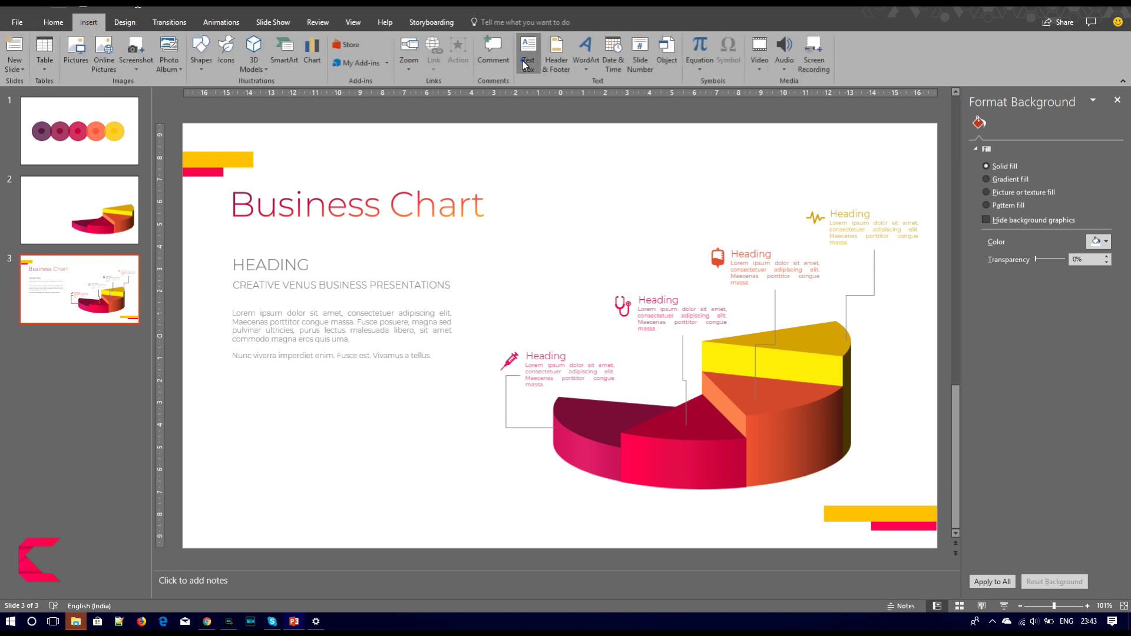
drag(237, 410, 323, 483)
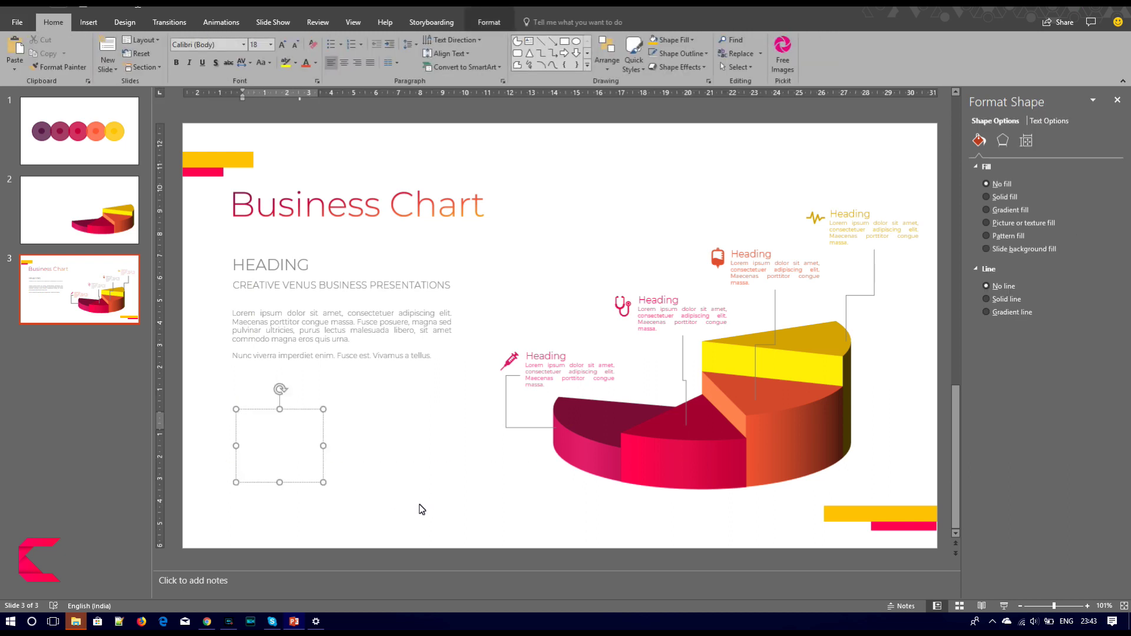
text(2)
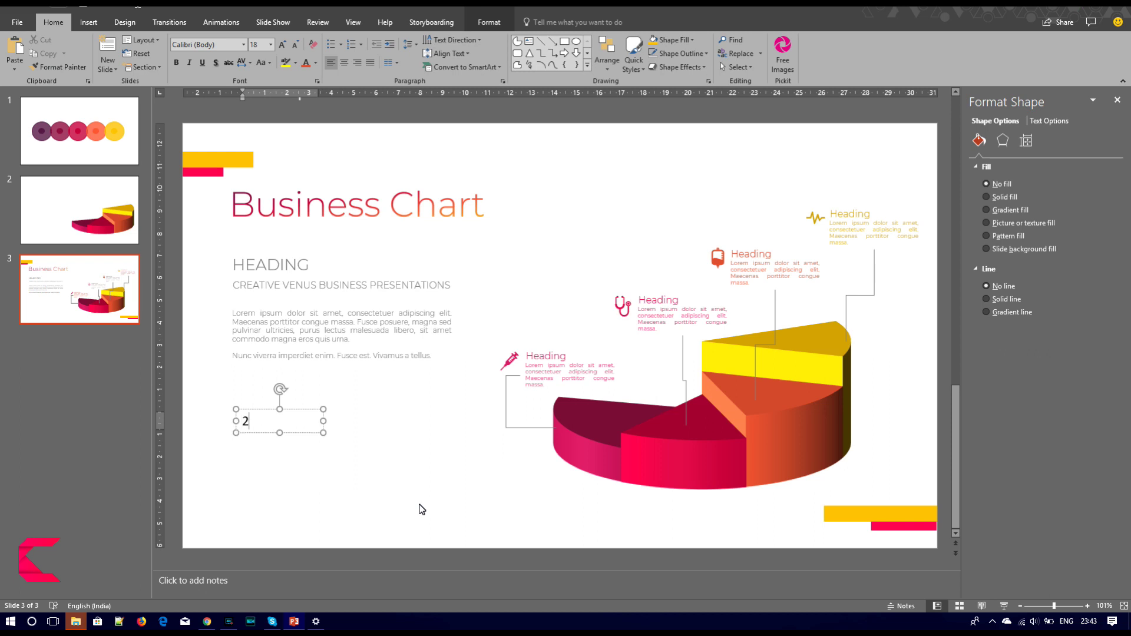
text(6%)
Enlarge the 26 to 40 pt and set the 26% text to Montserrat Light.
key(Left)
key(shift+Right)
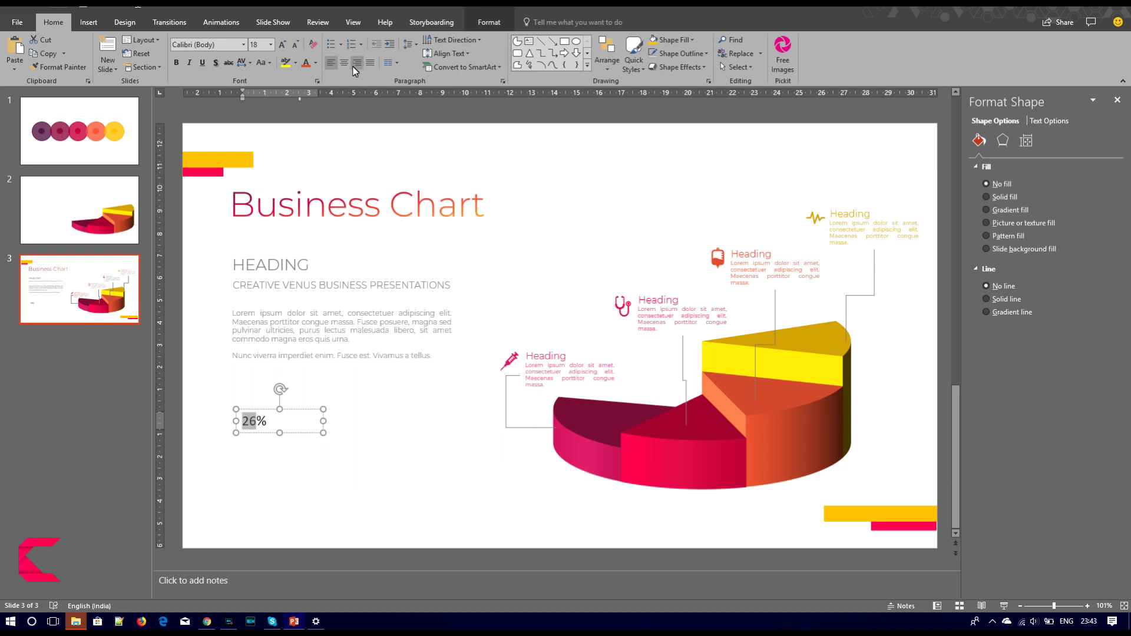
click(281, 46)
click(281, 46)
click(281, 45)
click(281, 46)
click(281, 45)
click(281, 45)
click(281, 46)
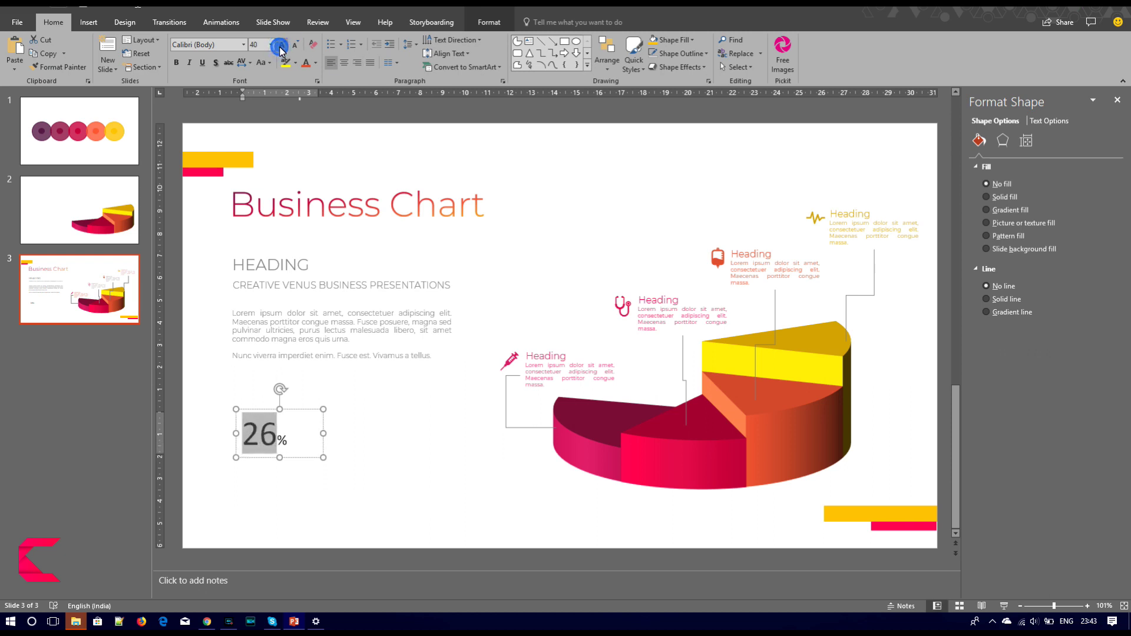
key(shift+Right)
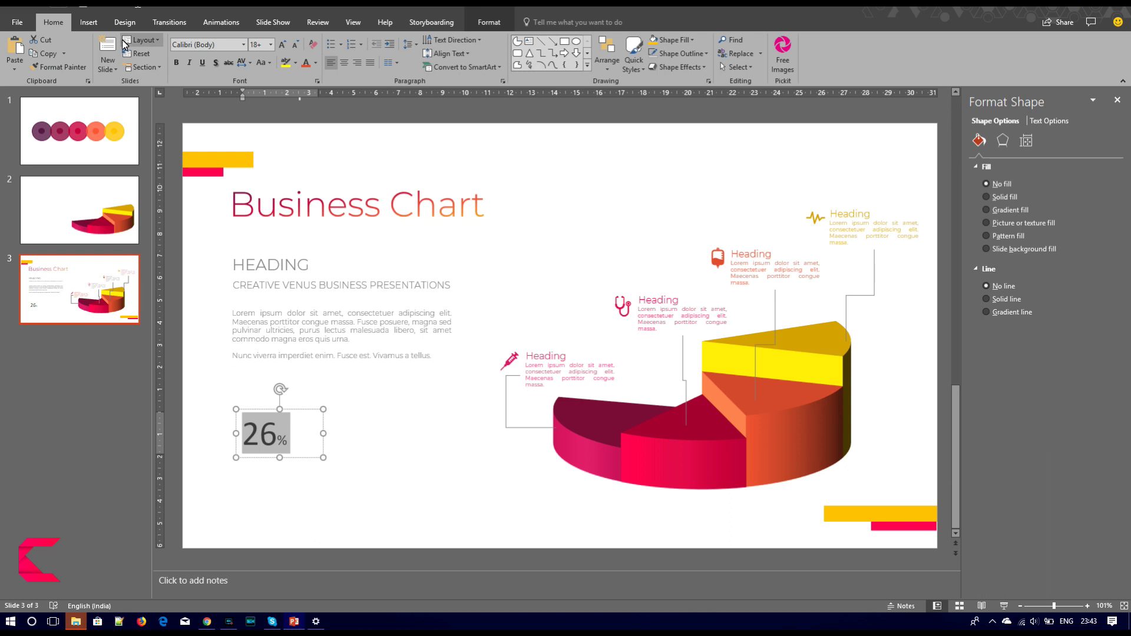
click(219, 47)
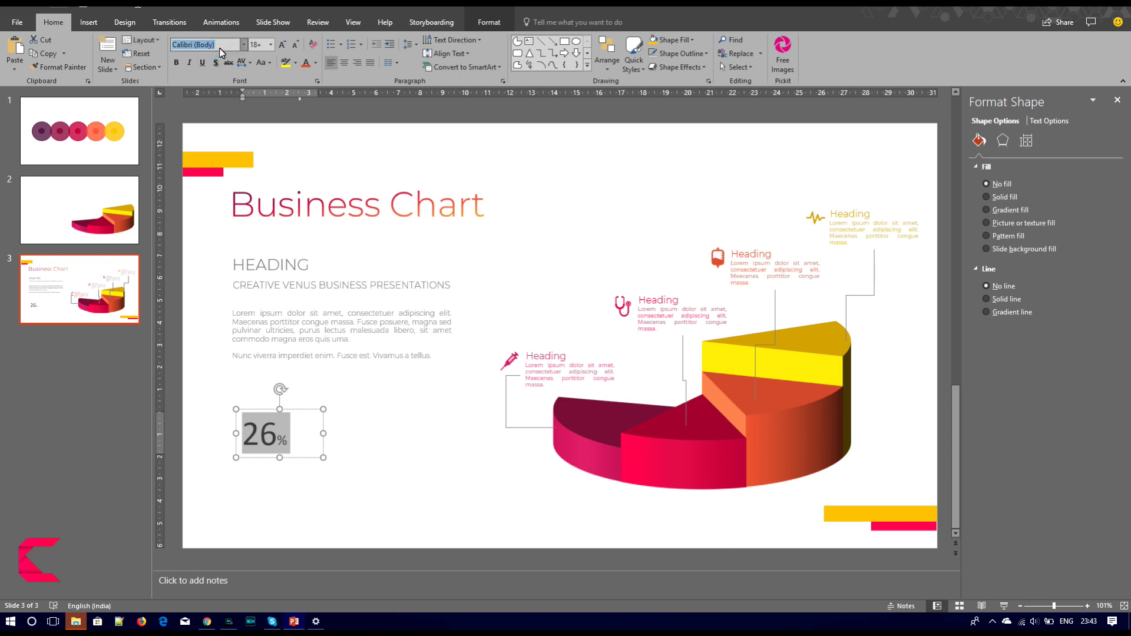
text(Mont)
key(Return)
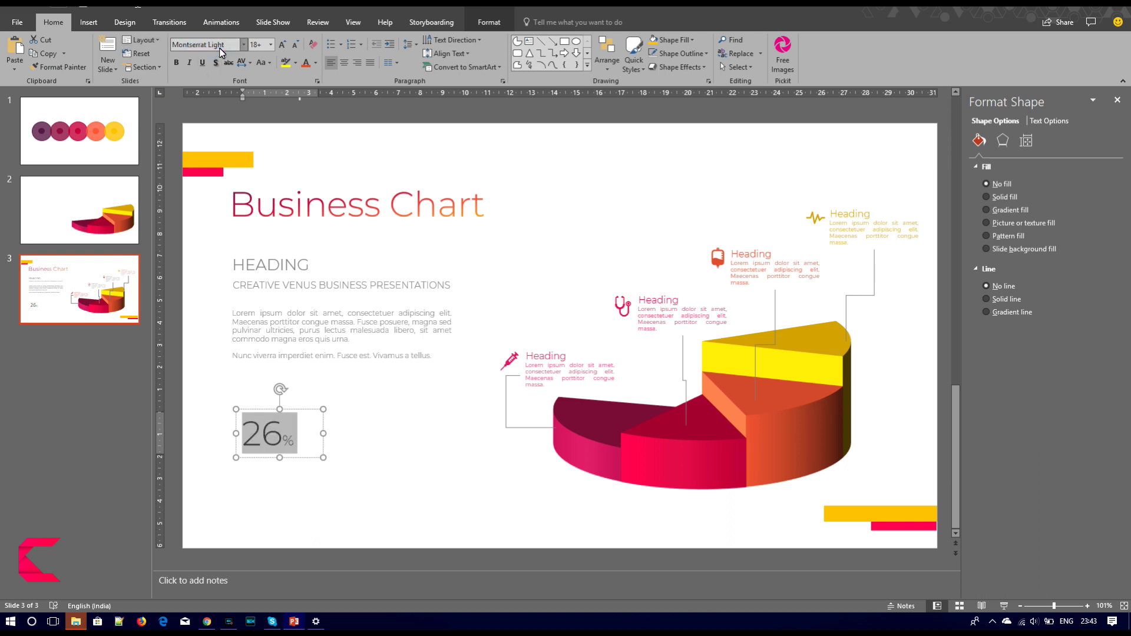
Move the 26% box up under the body text and colour it grey.
click(323, 435)
drag(295, 409, 281, 378)
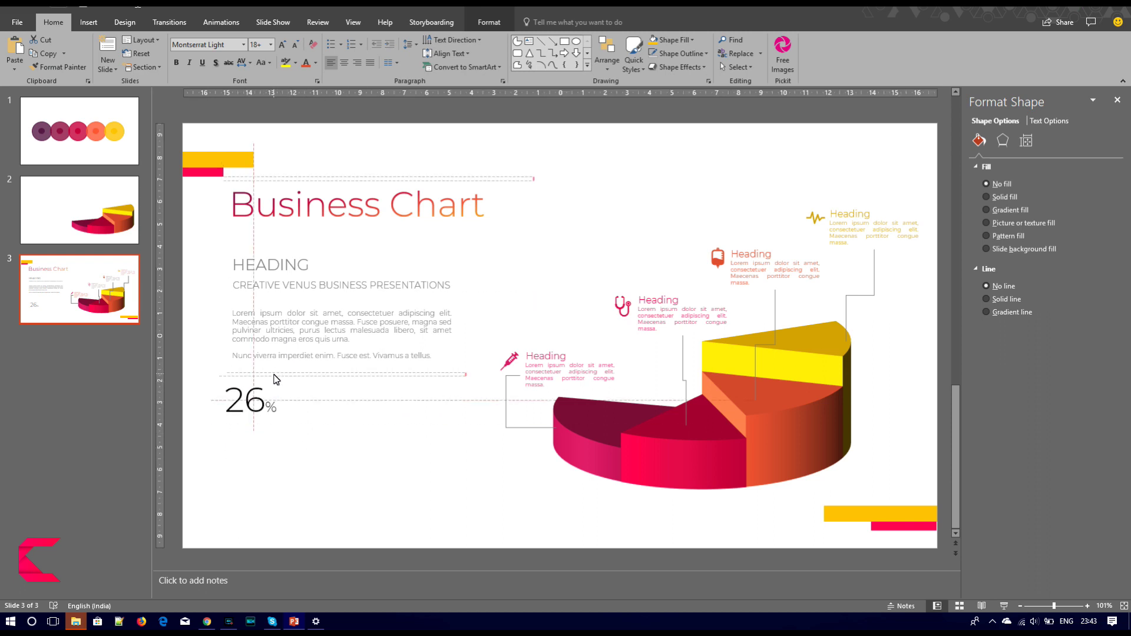
click(315, 62)
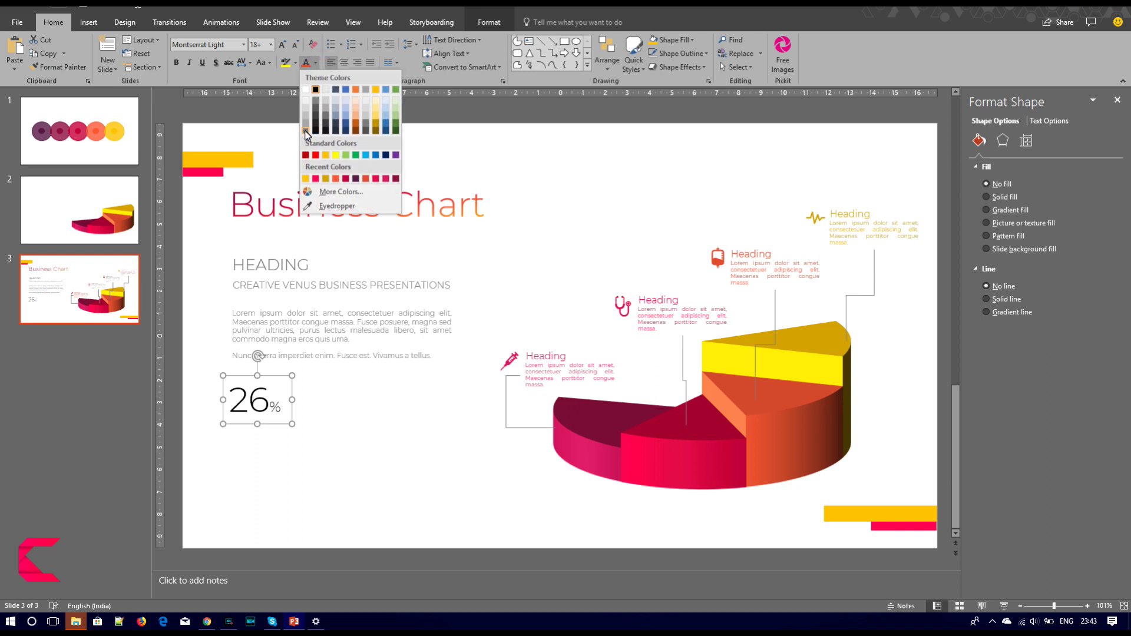
click(304, 131)
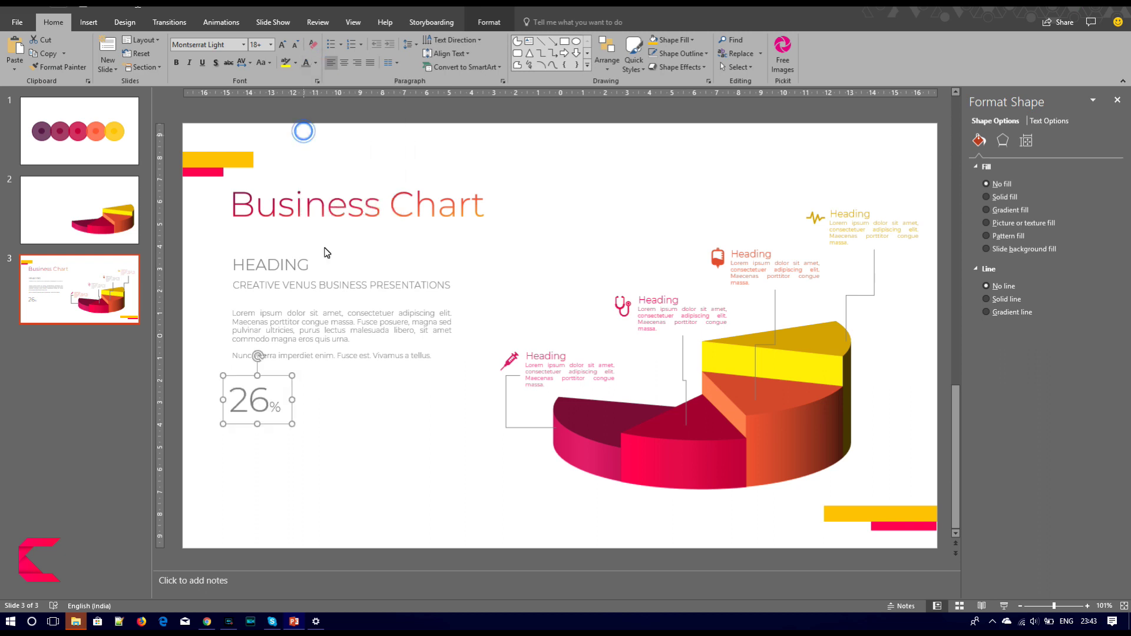
Check the body-text colour and reapply the matching grey to the 26%.
double_click(318, 357)
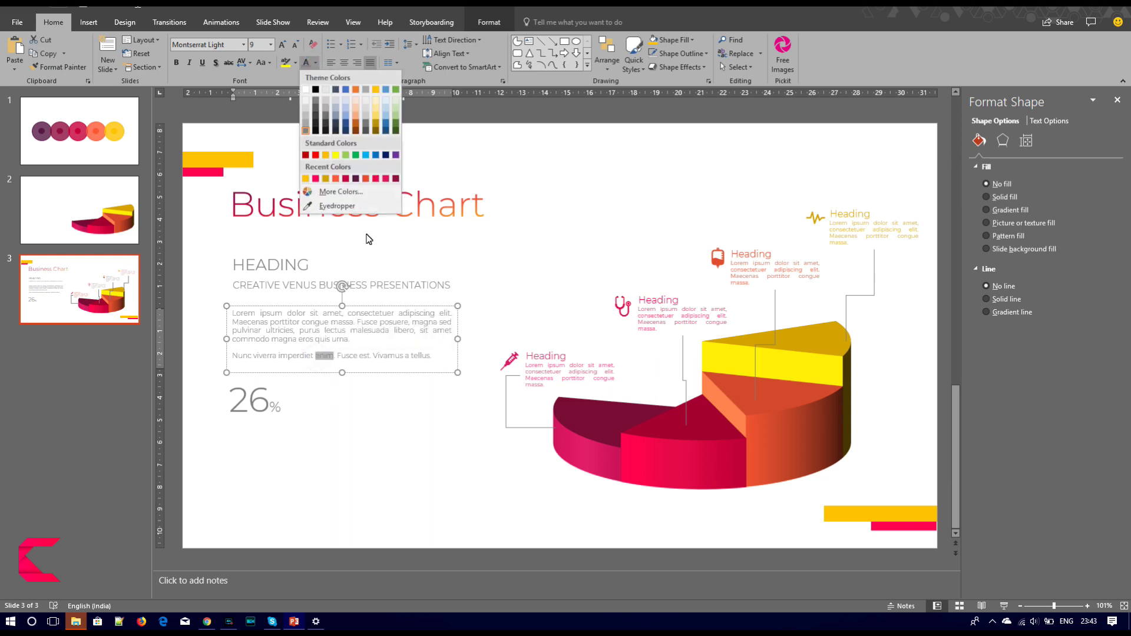
click(262, 401)
click(259, 396)
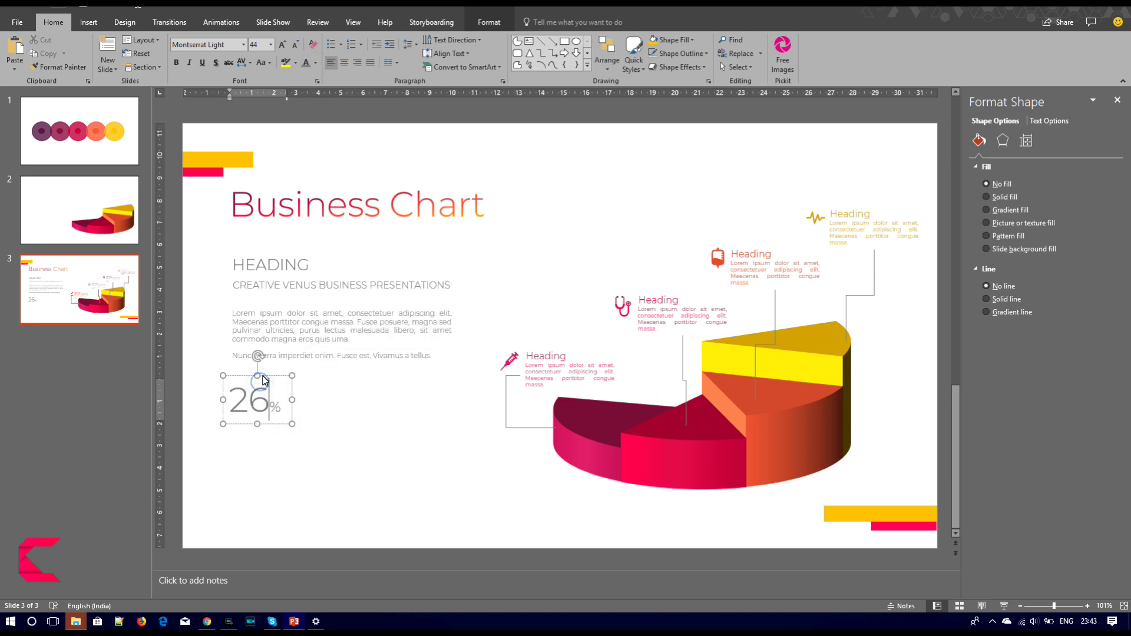
click(315, 63)
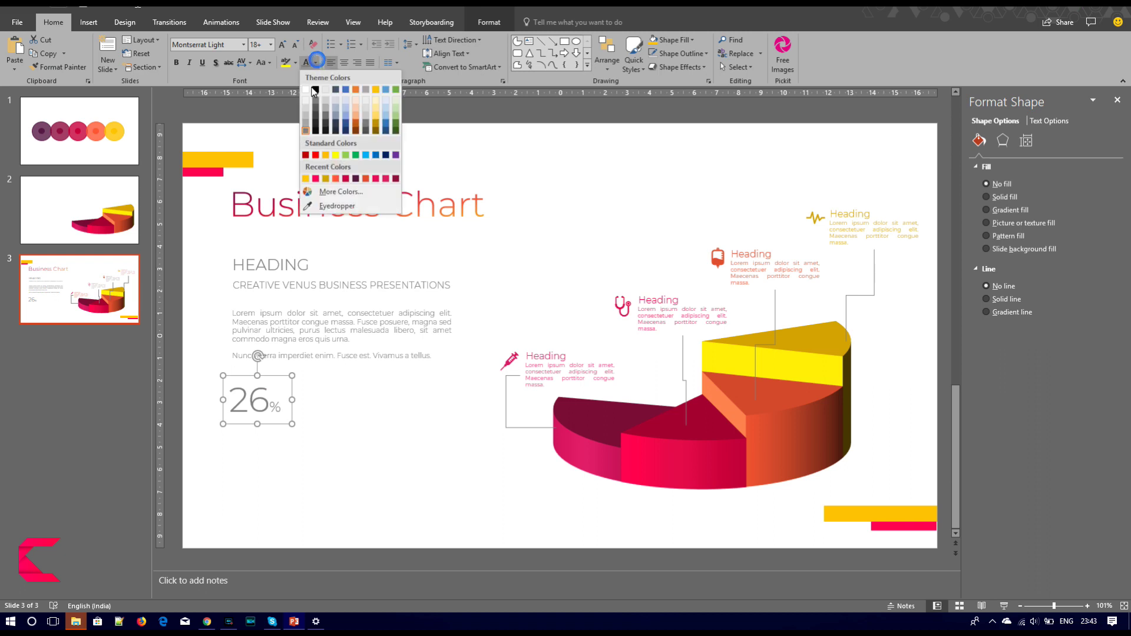
click(305, 132)
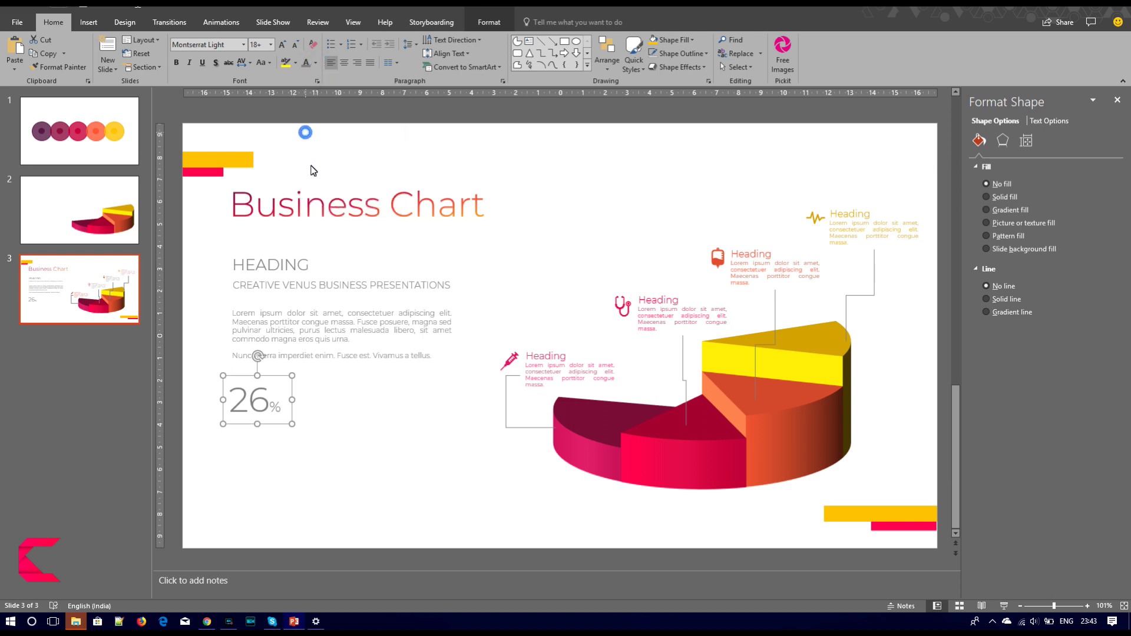
click(341, 413)
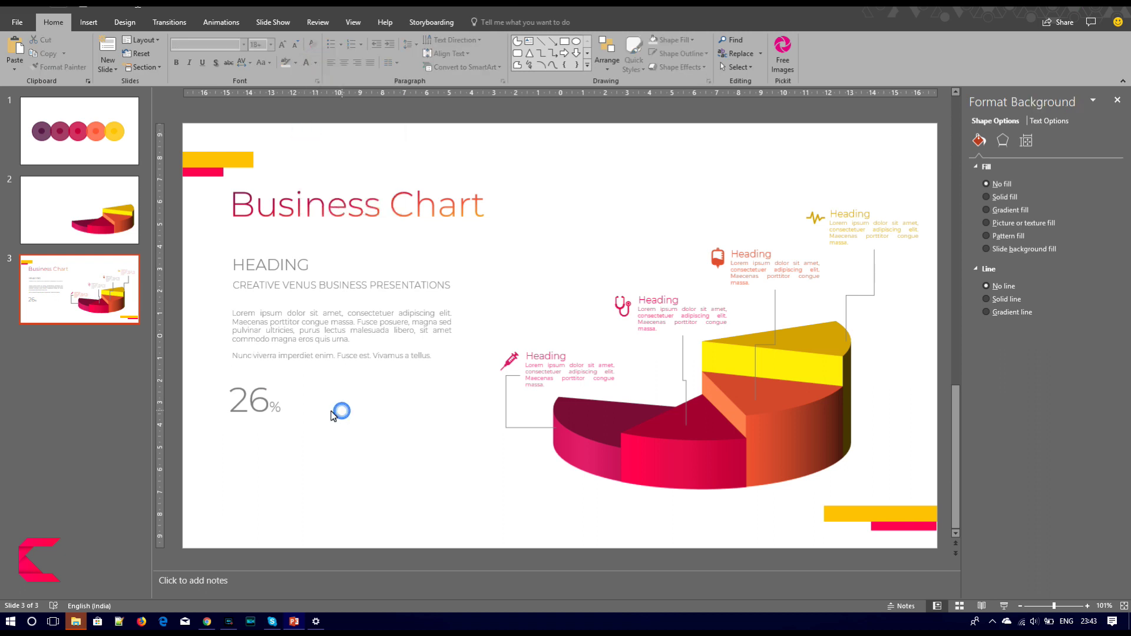
Add a 'Success rate' text box beside the 26% in Montserrat Light.
click(88, 21)
click(530, 63)
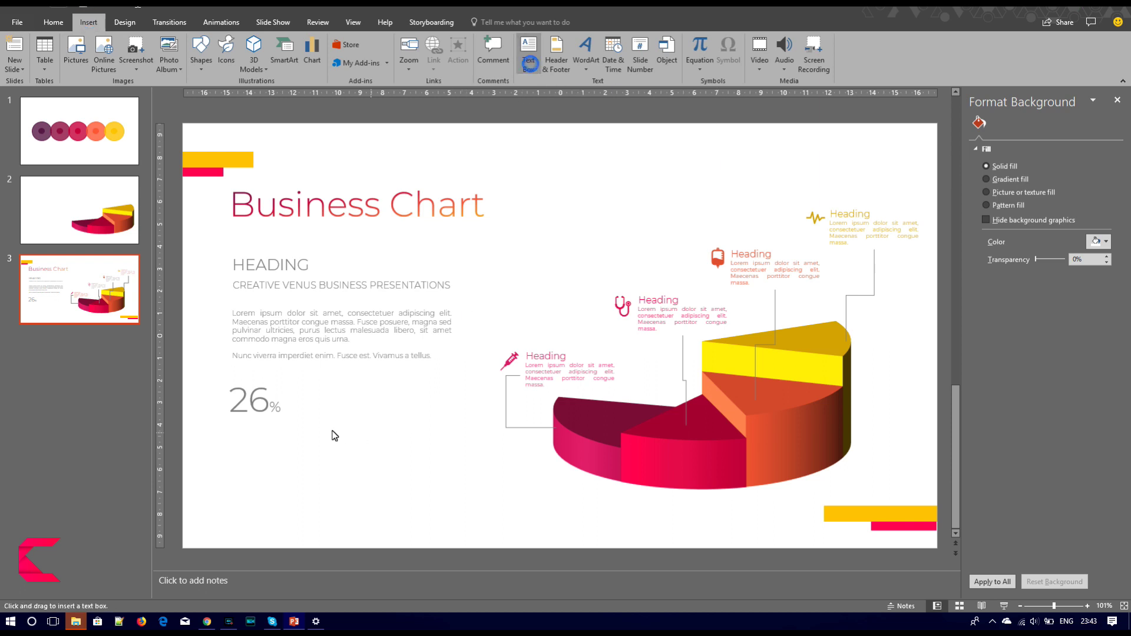
drag(296, 392, 378, 415)
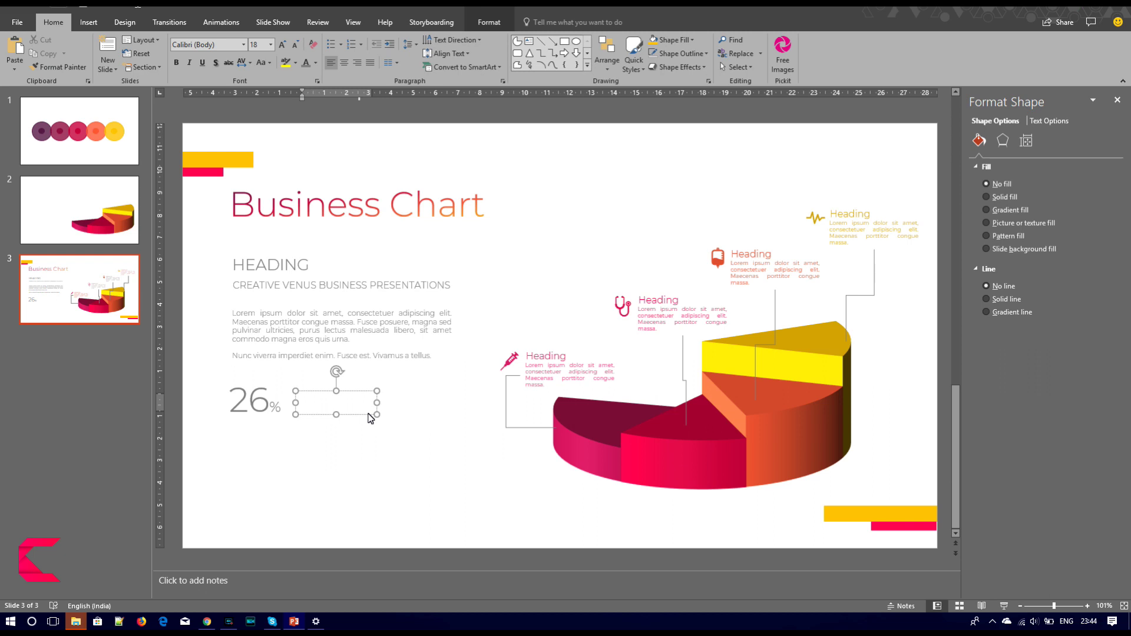
text(Success rate)
key(ctrl+a)
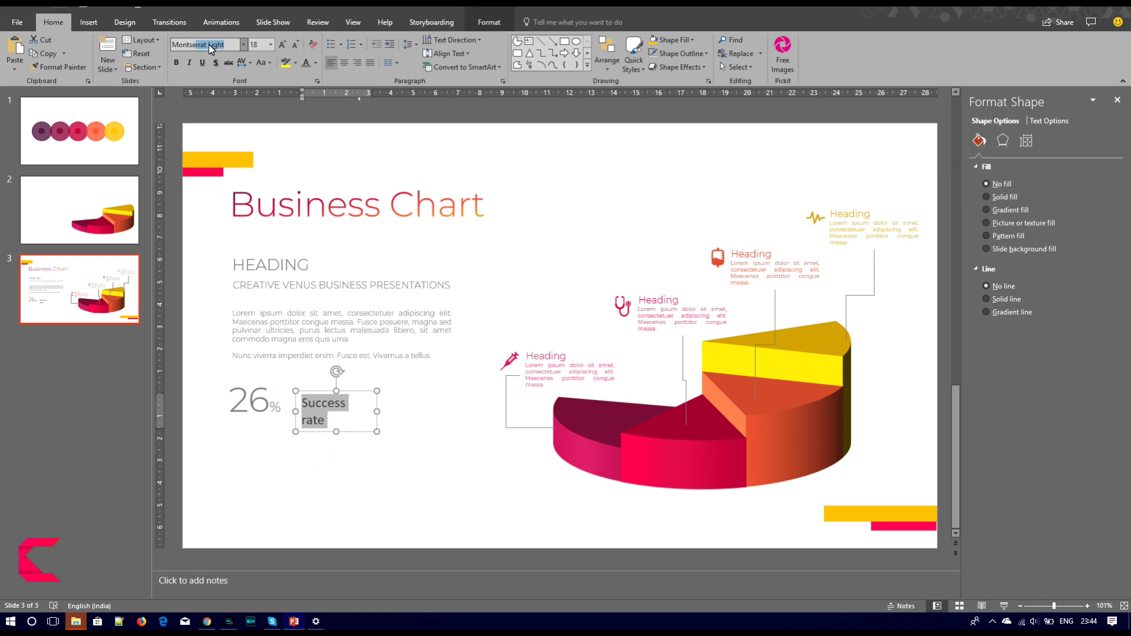
key(Return)
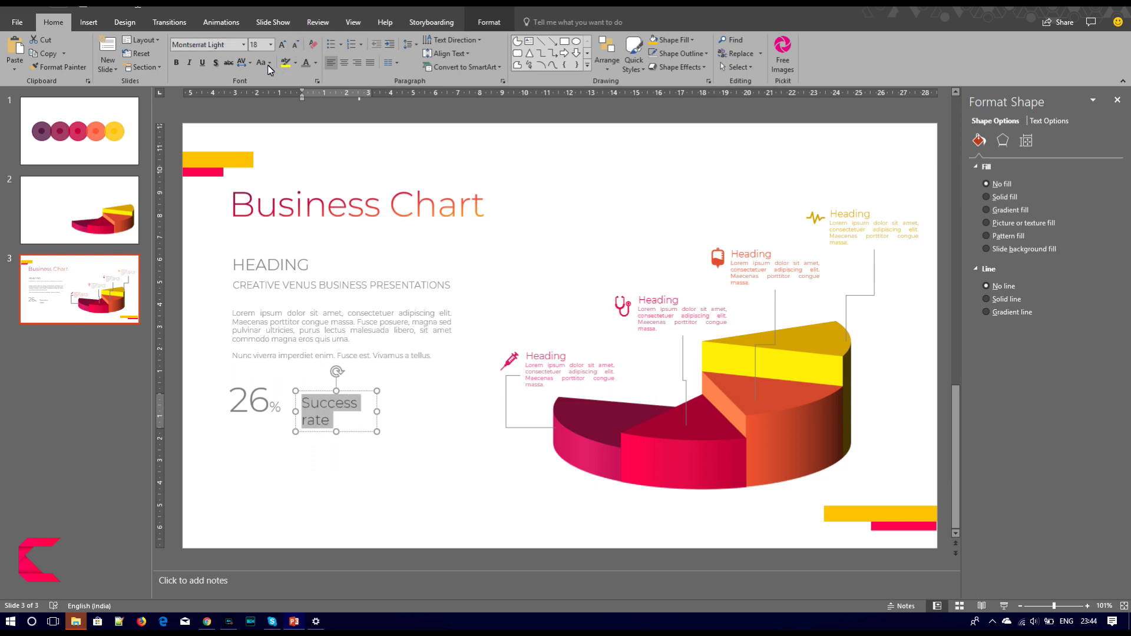
Make the label UPPERCASE and widen its box so SUCCESS RATE fits one line.
click(269, 62)
click(274, 103)
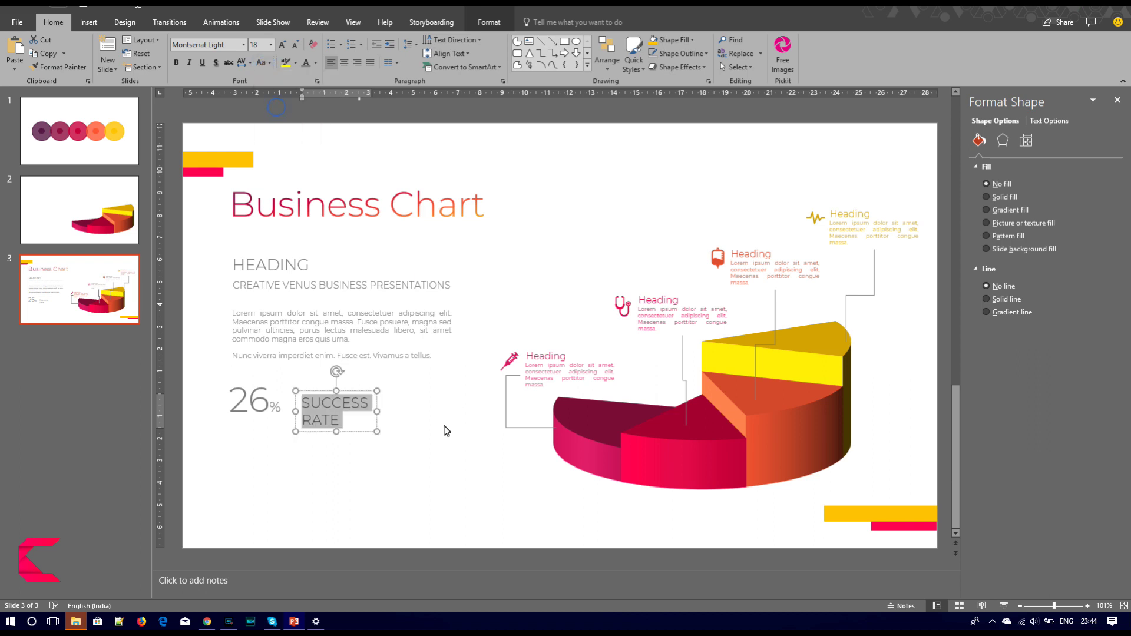
drag(376, 411, 457, 406)
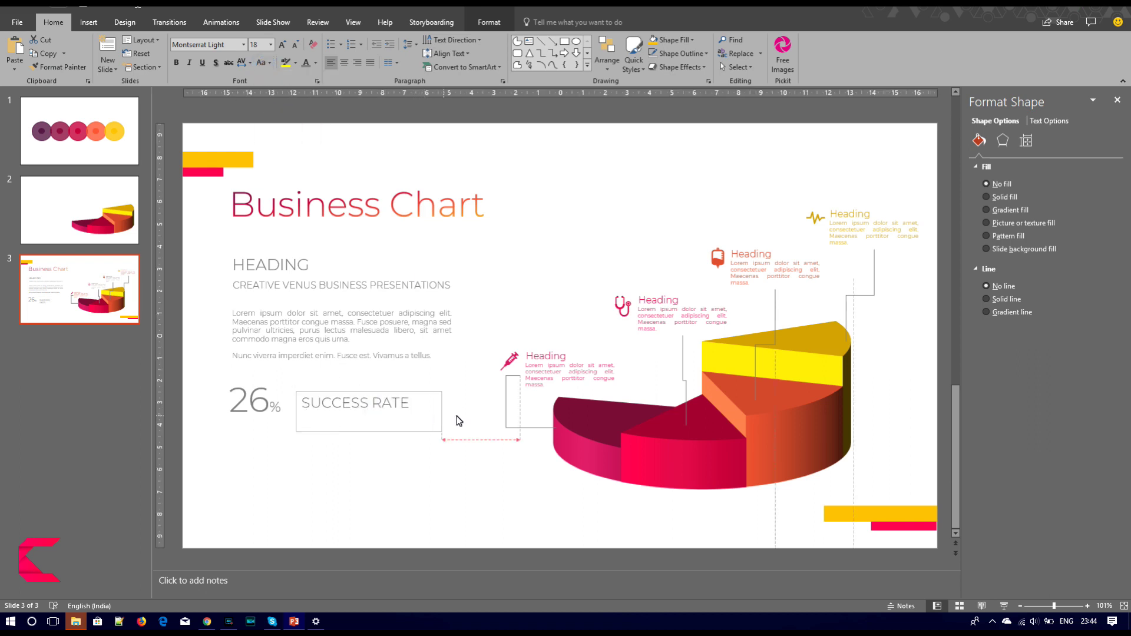
Shrink SUCCESS RATE to 12 pt and align it beside the 26%.
drag(344, 418, 333, 424)
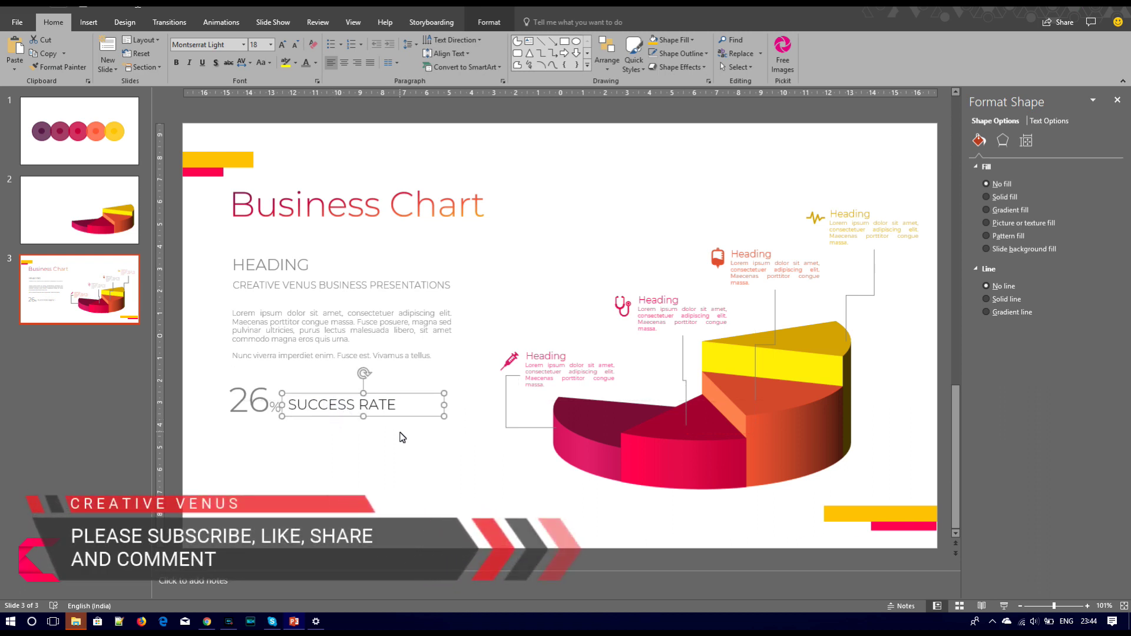
click(295, 44)
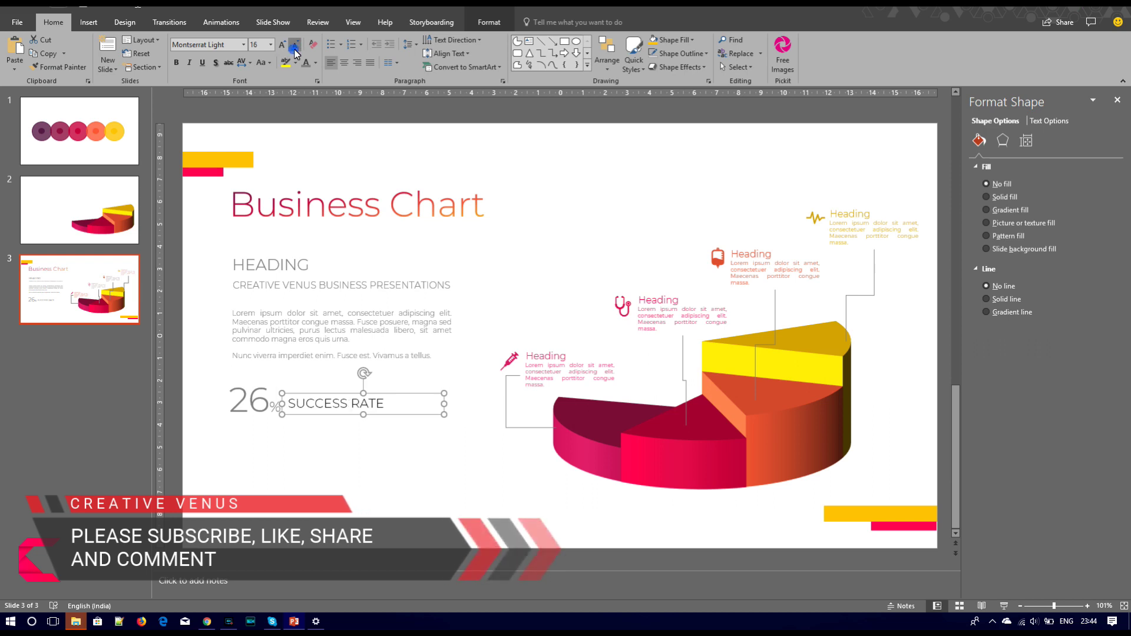
click(295, 45)
click(295, 44)
key(Down)
key(Down)
key(Down)
key(Down)
key(Right)
key(Right)
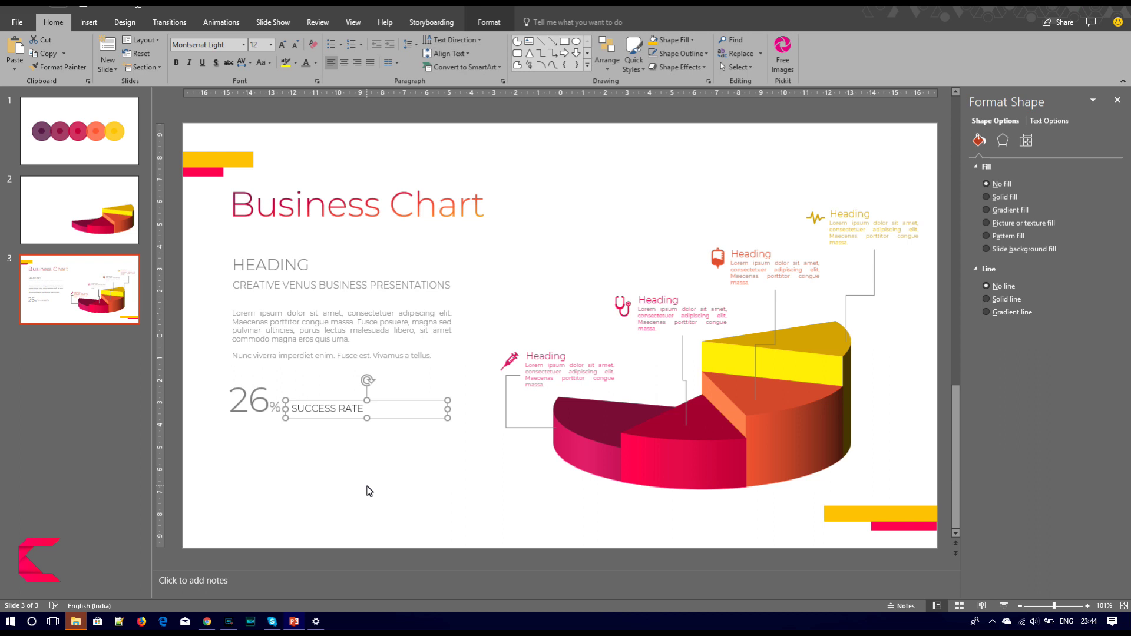
click(370, 491)
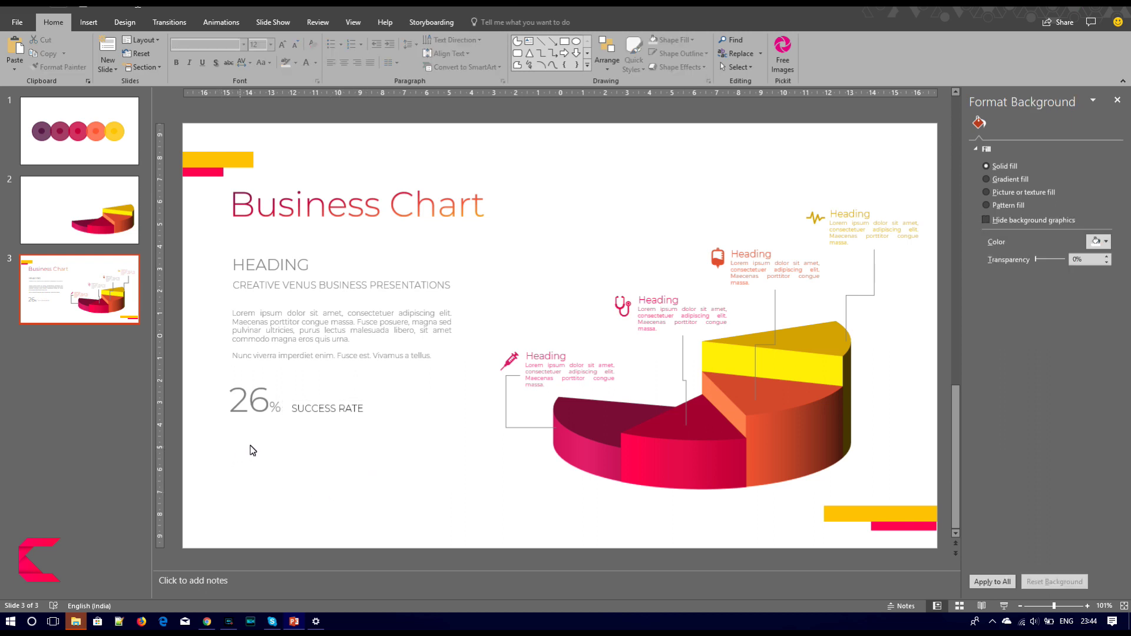